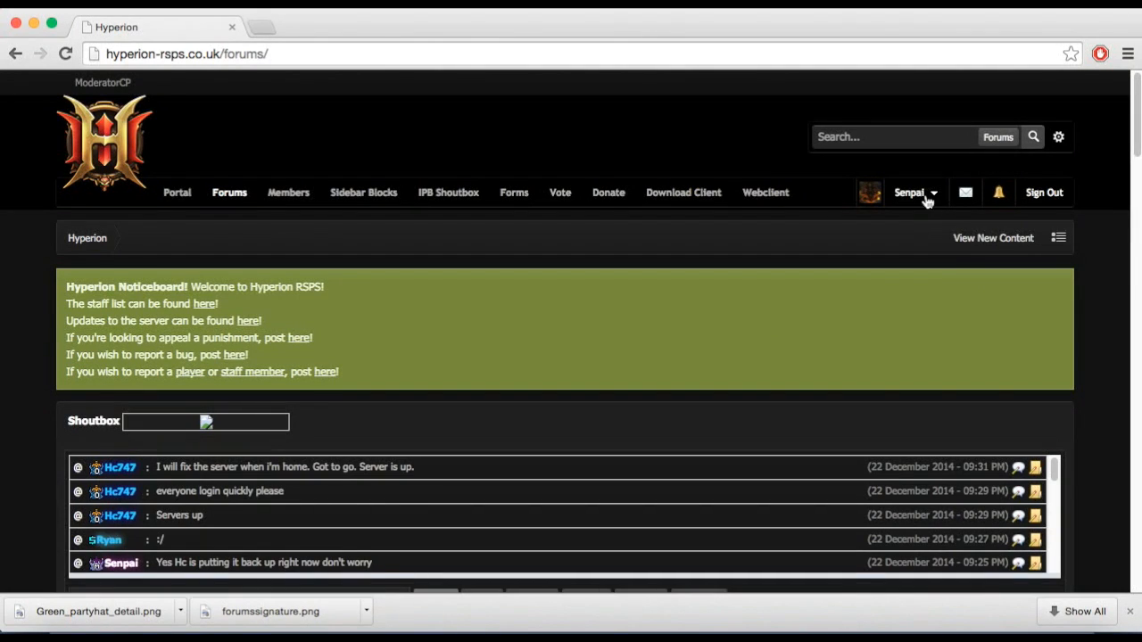
Open the signature page in the forum profile's settings and dismiss the browser's downloads bar.
click(732, 291)
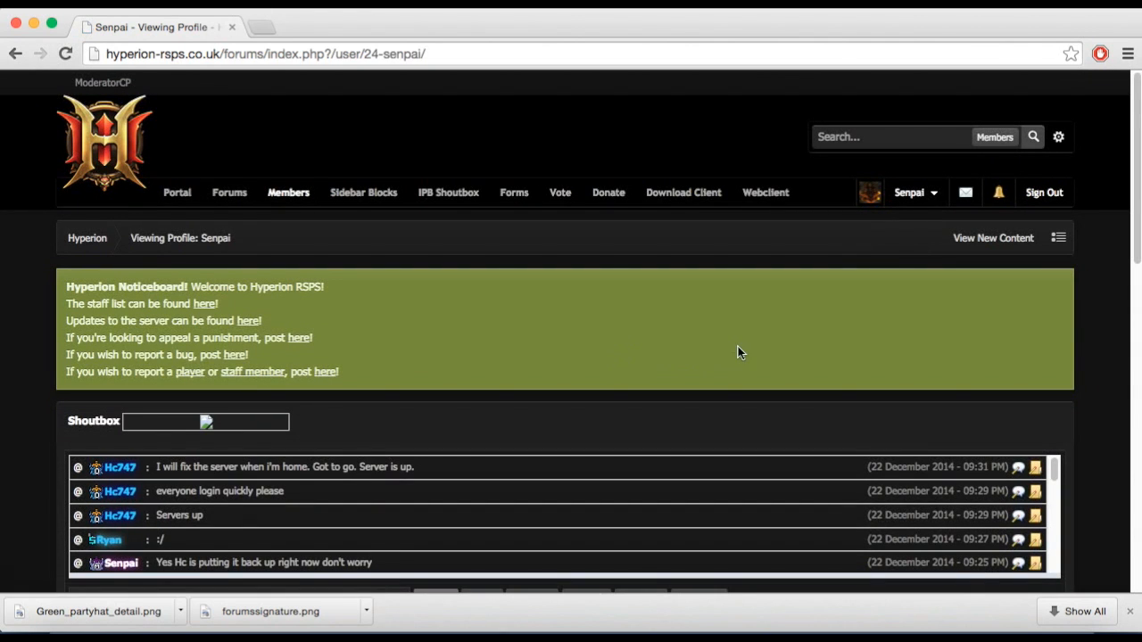
scroll(1090, 408, down, 5)
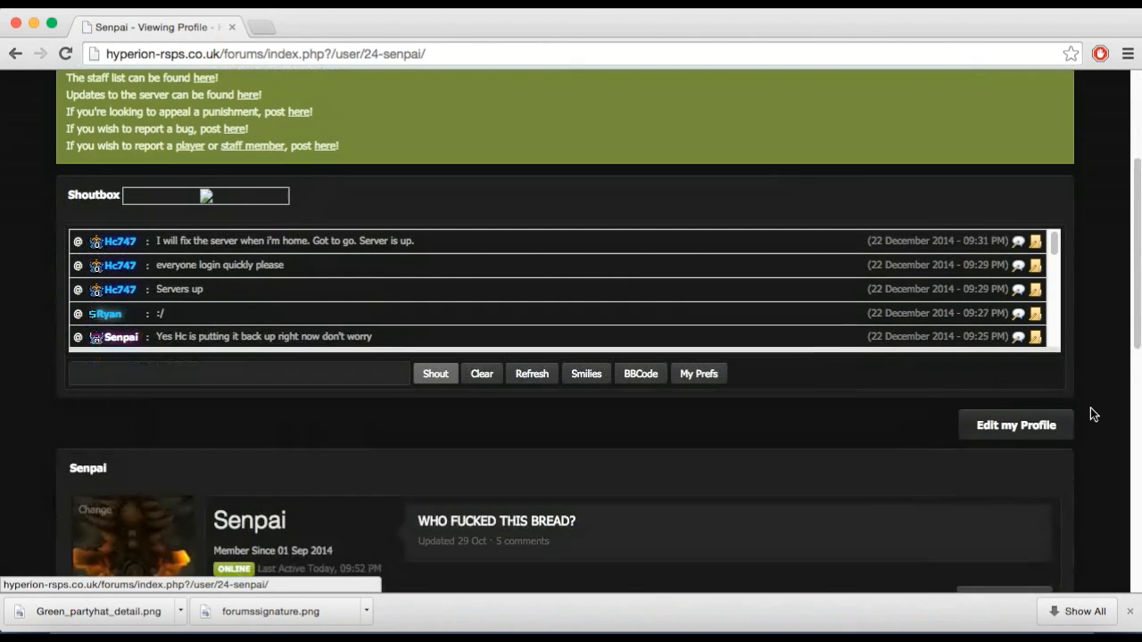
click(1026, 353)
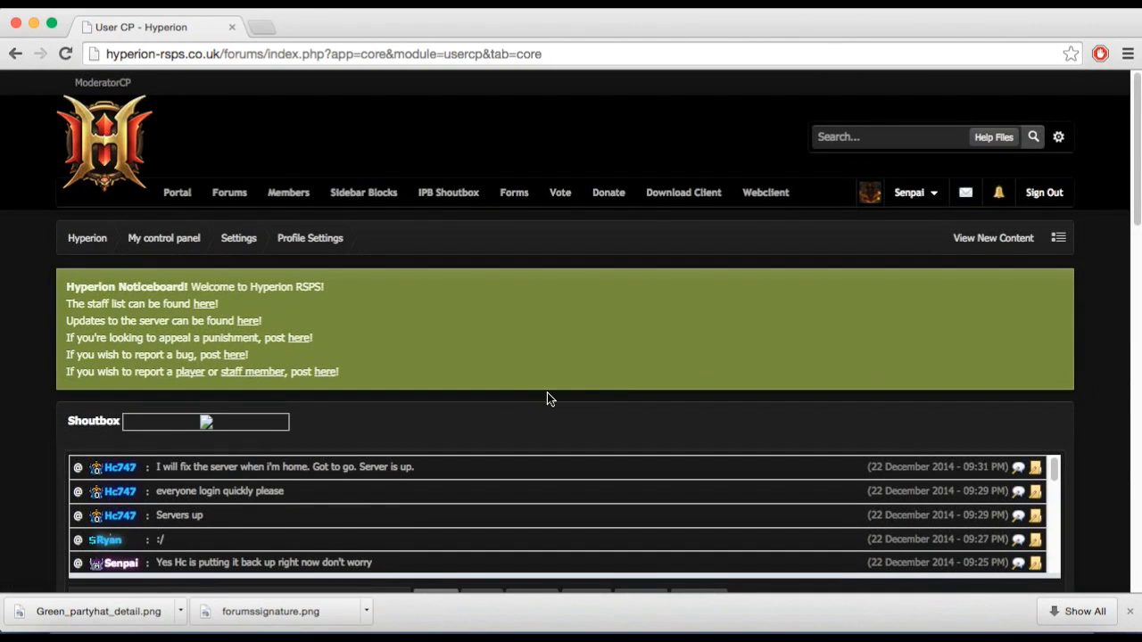
scroll(9, 500, down, 8)
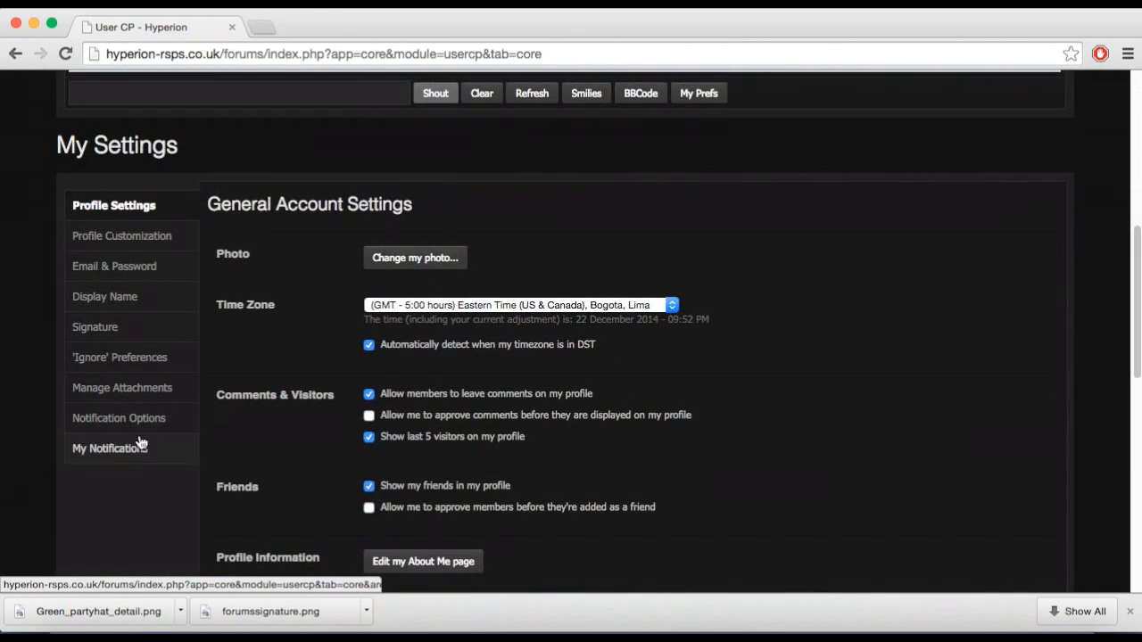
click(108, 336)
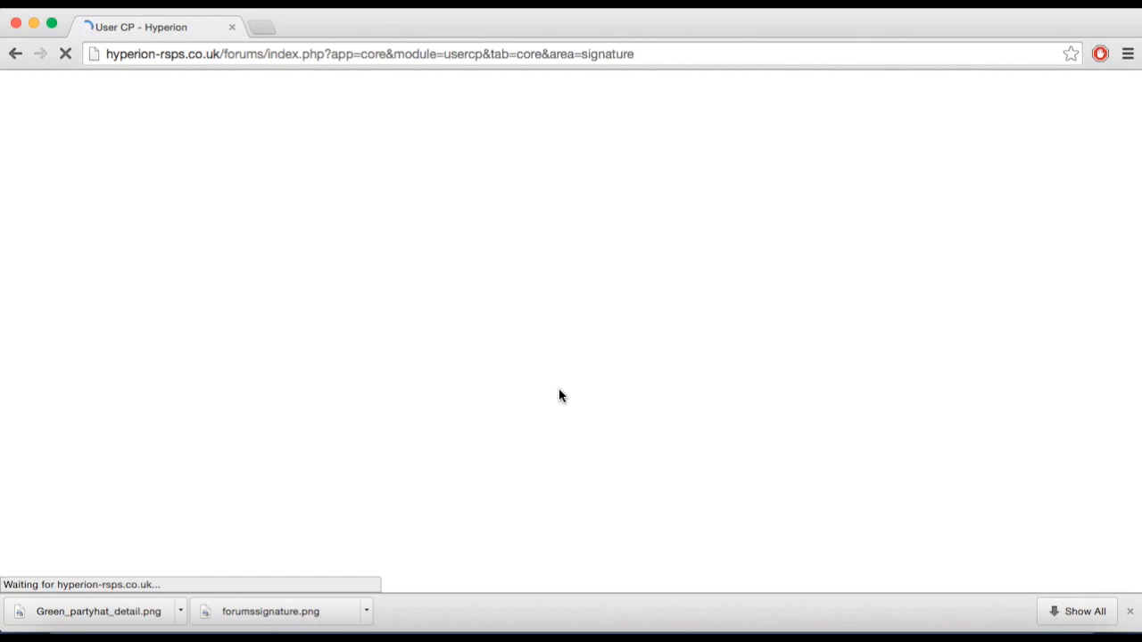
click(1131, 611)
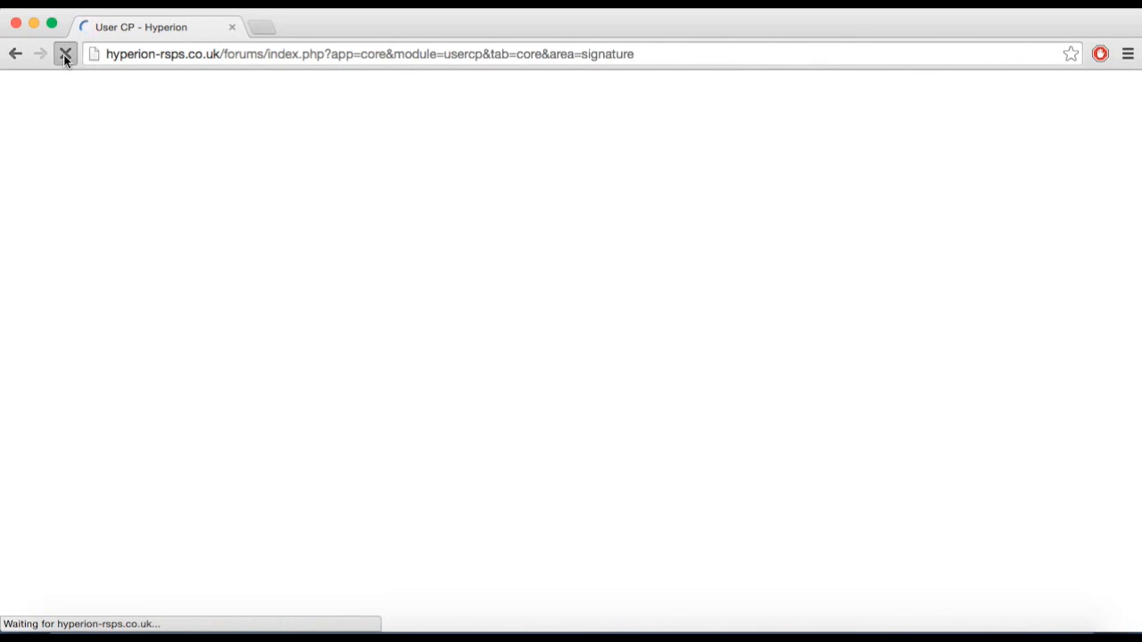
Start a new line after the Official Twitch Stream banner in the forum signature editor.
scroll(26, 310, down, 10)
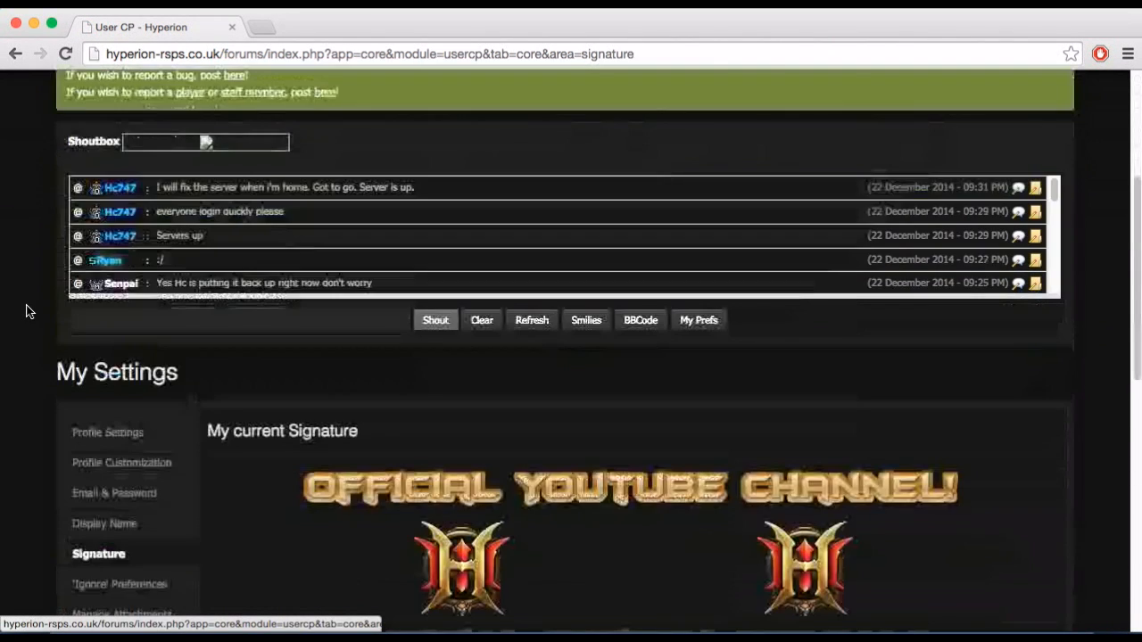
scroll(26, 310, up, 2)
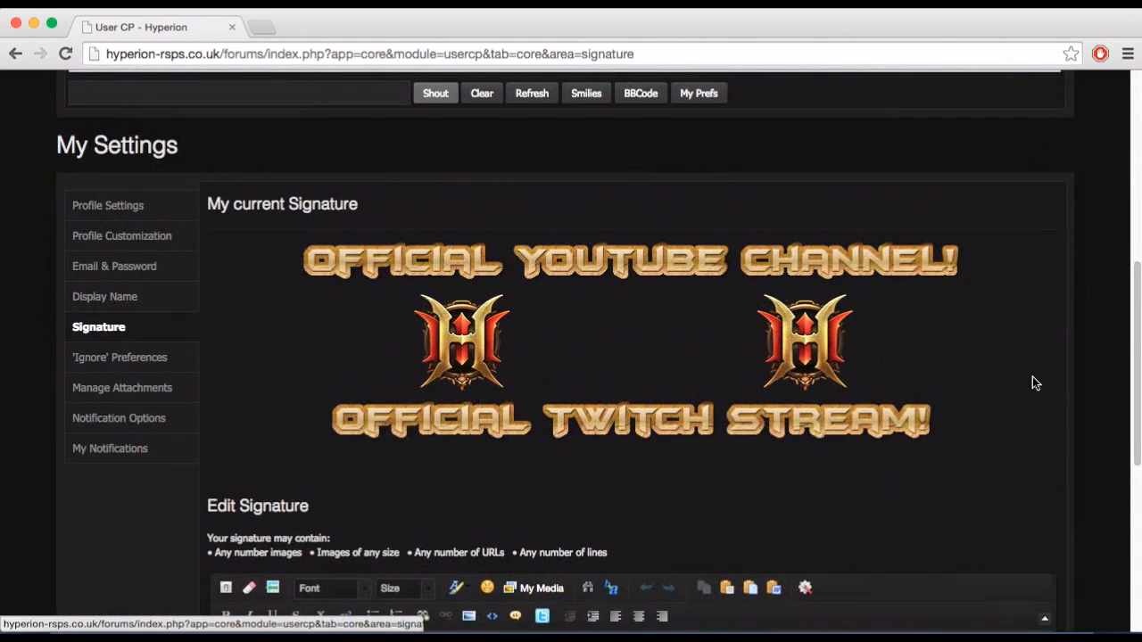
scroll(1079, 369, down, 5)
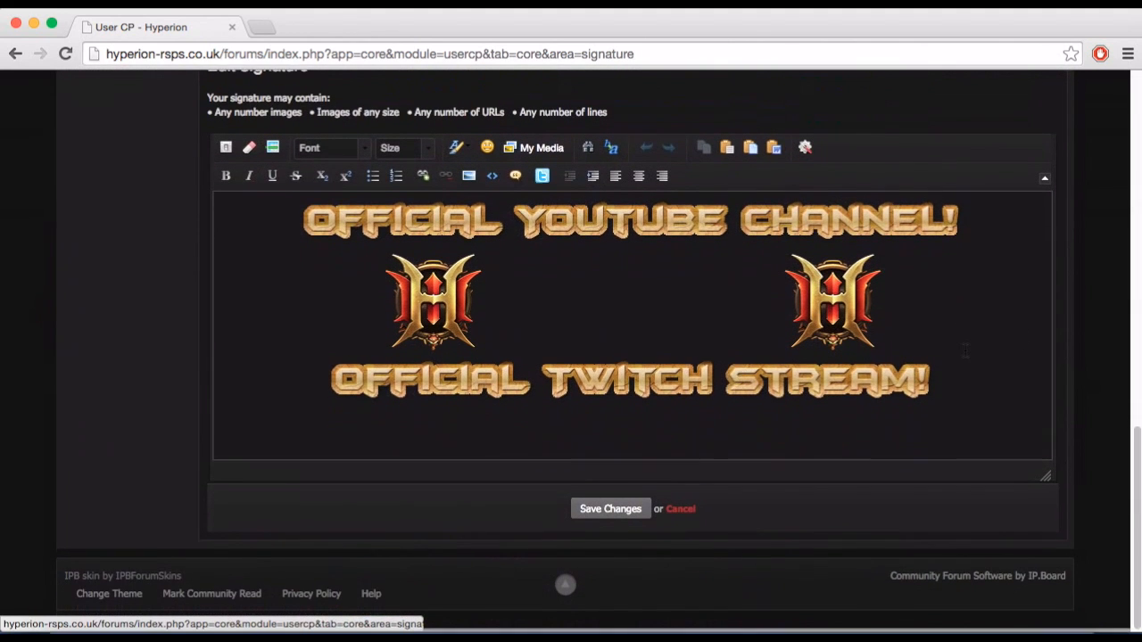
click(964, 350)
click(975, 396)
key(Return)
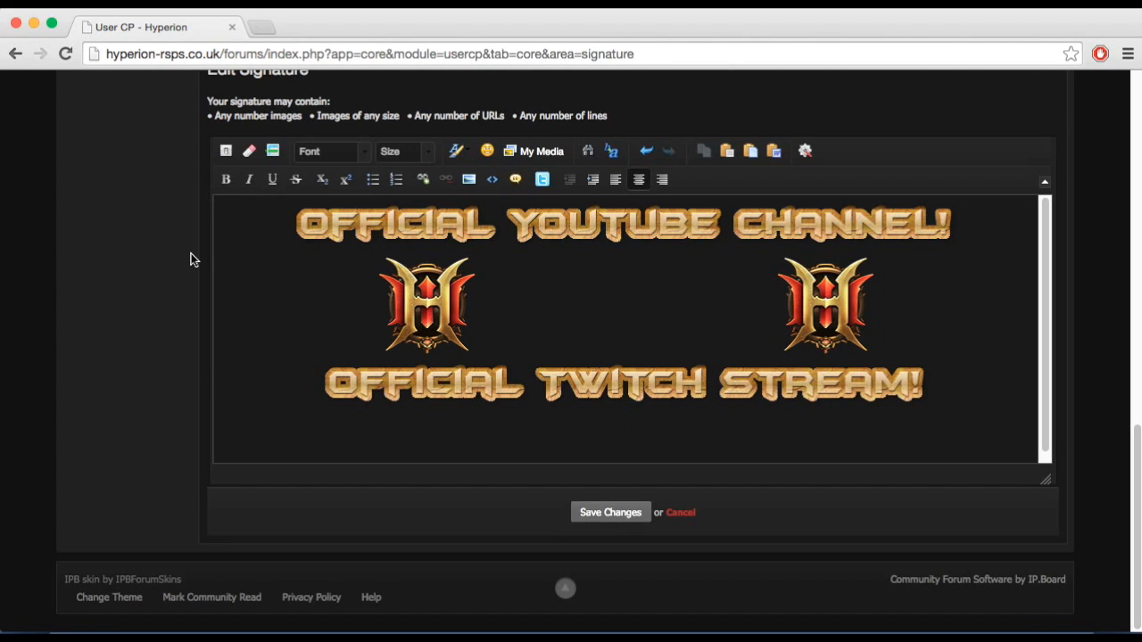
Go to pixlr.com in a new browser tab and launch the Pixlr Editor web app.
click(263, 28)
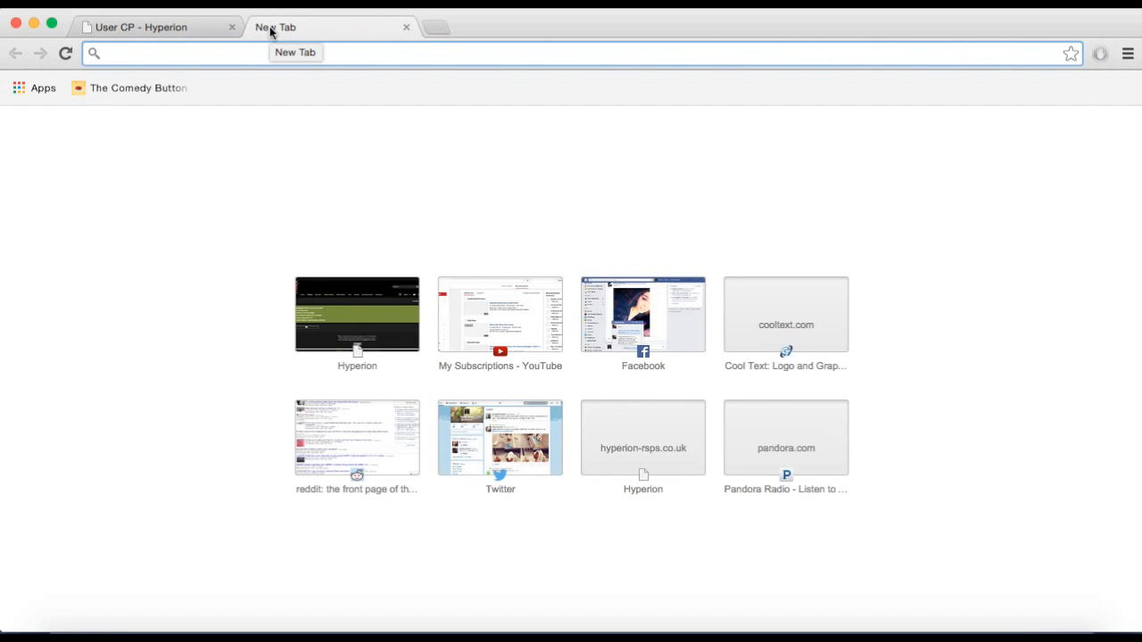
text(pixlr.com)
key(Return)
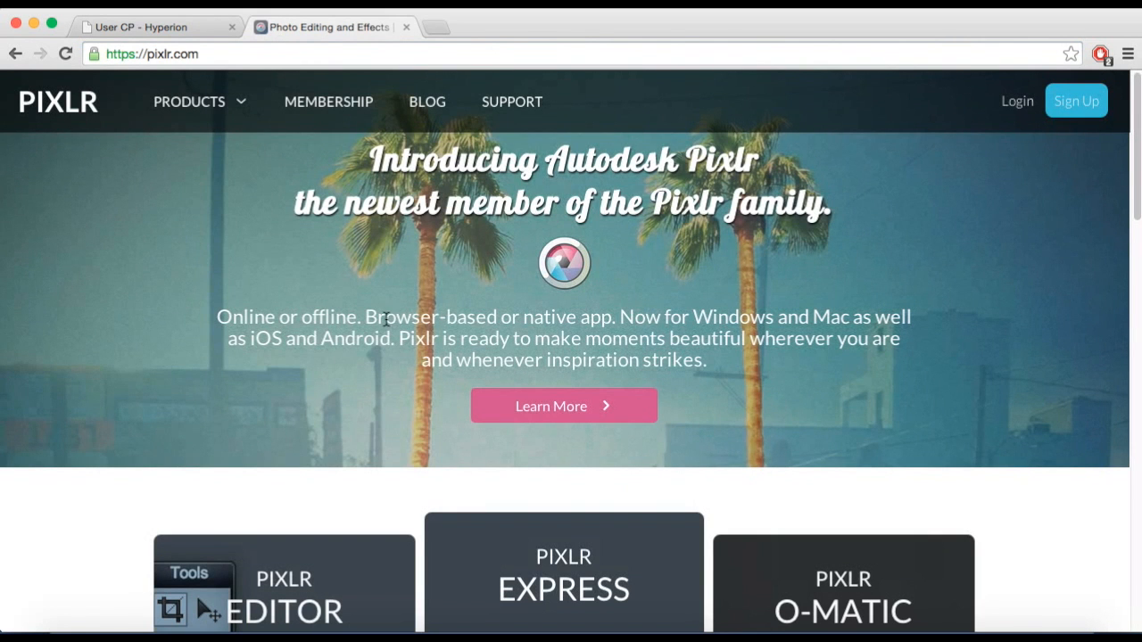
scroll(386, 319, down, 3)
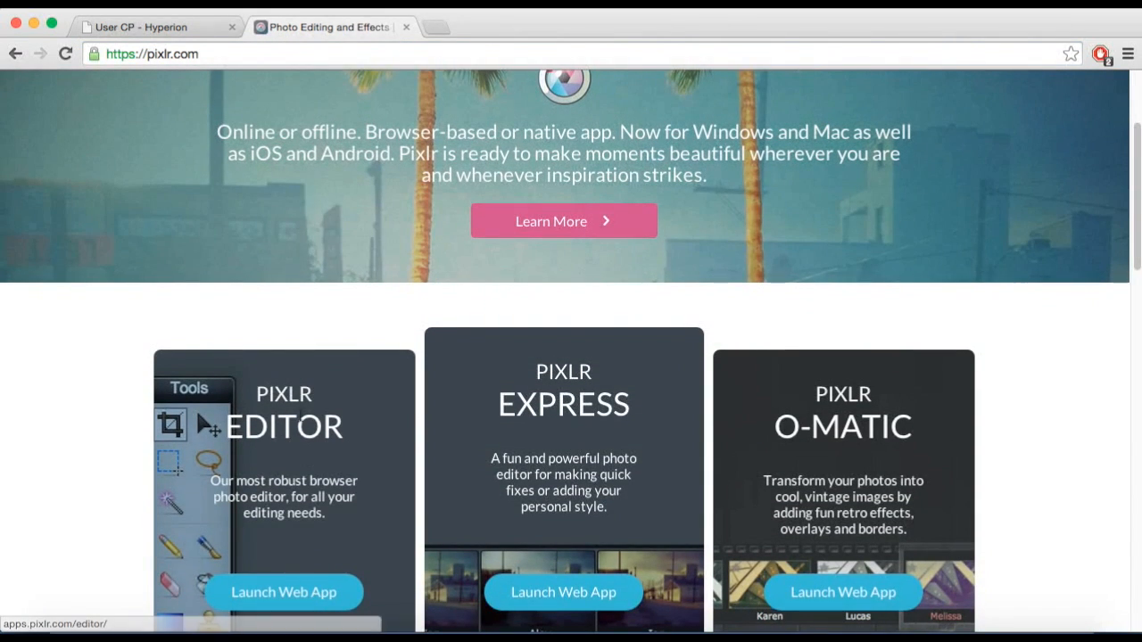
click(300, 603)
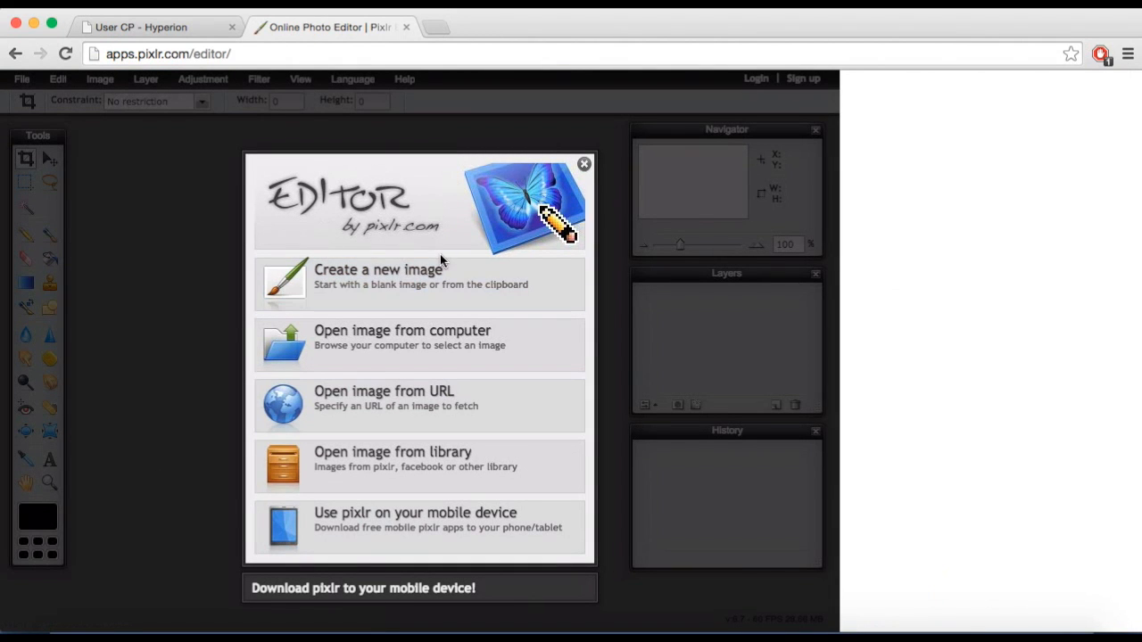
Create a new transparent image 400 pixels wide and 360 pixels high, and maximize its canvas.
click(410, 280)
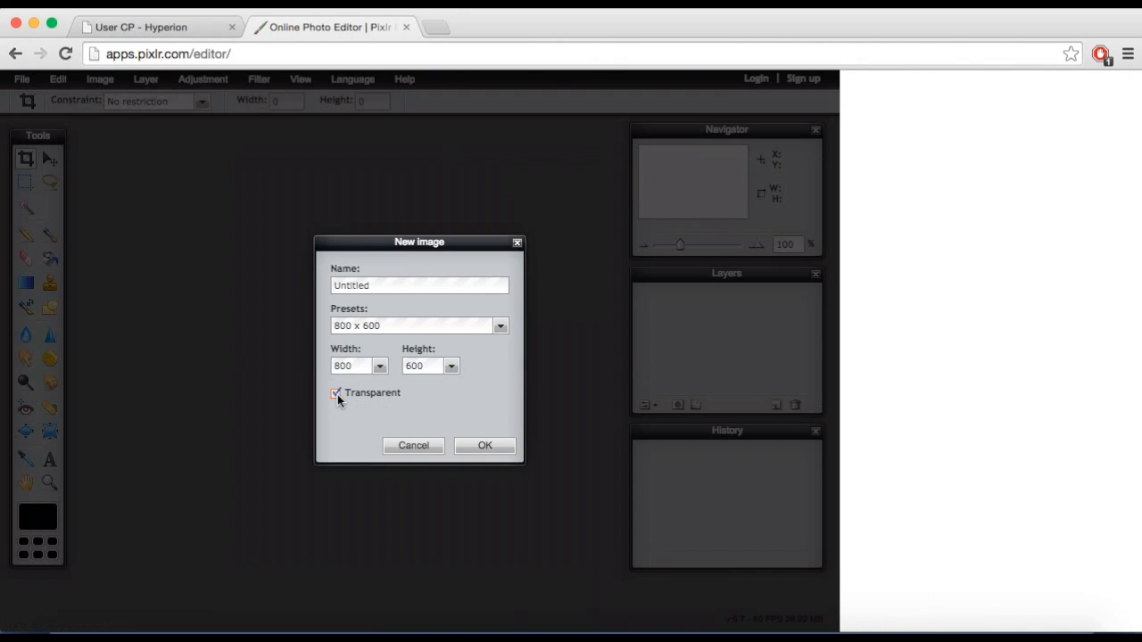
click(382, 366)
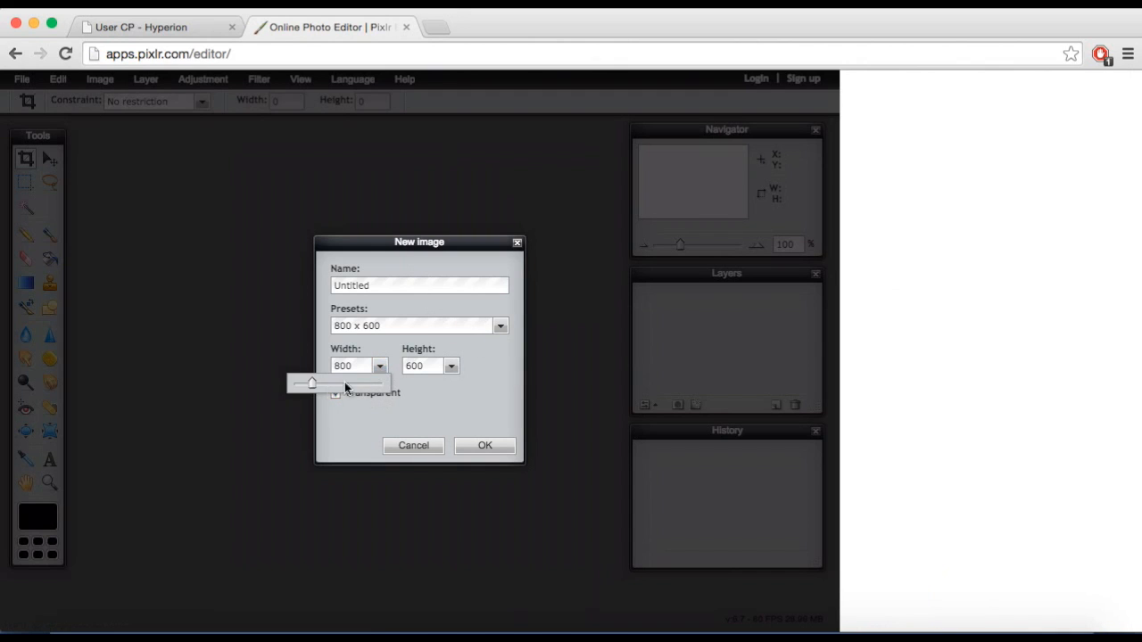
drag(313, 381, 307, 385)
click(450, 368)
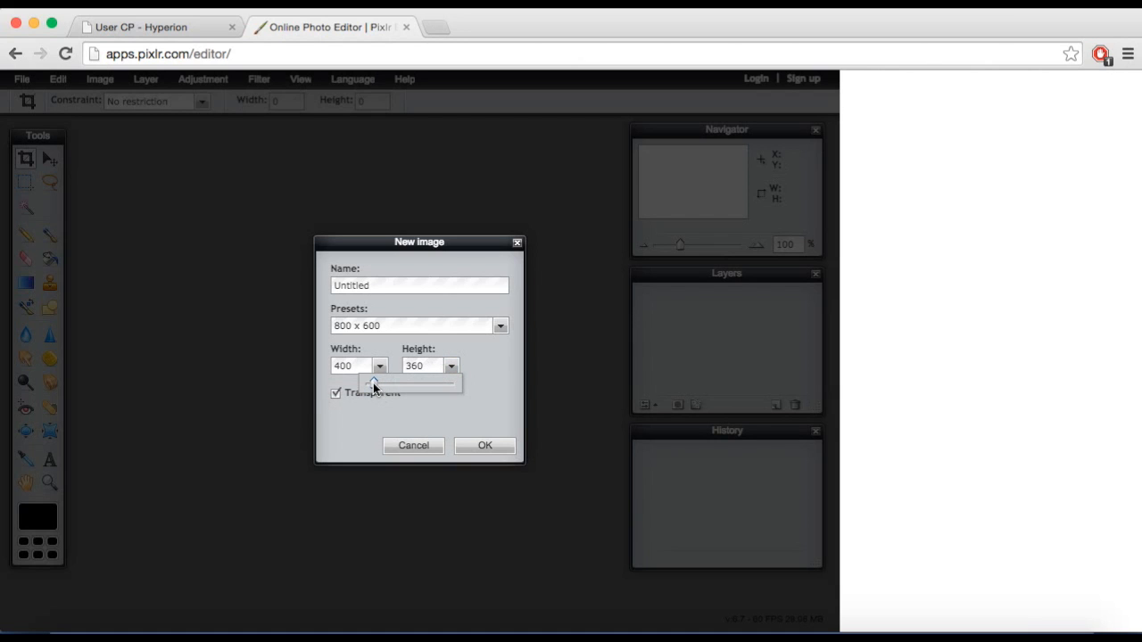
click(483, 446)
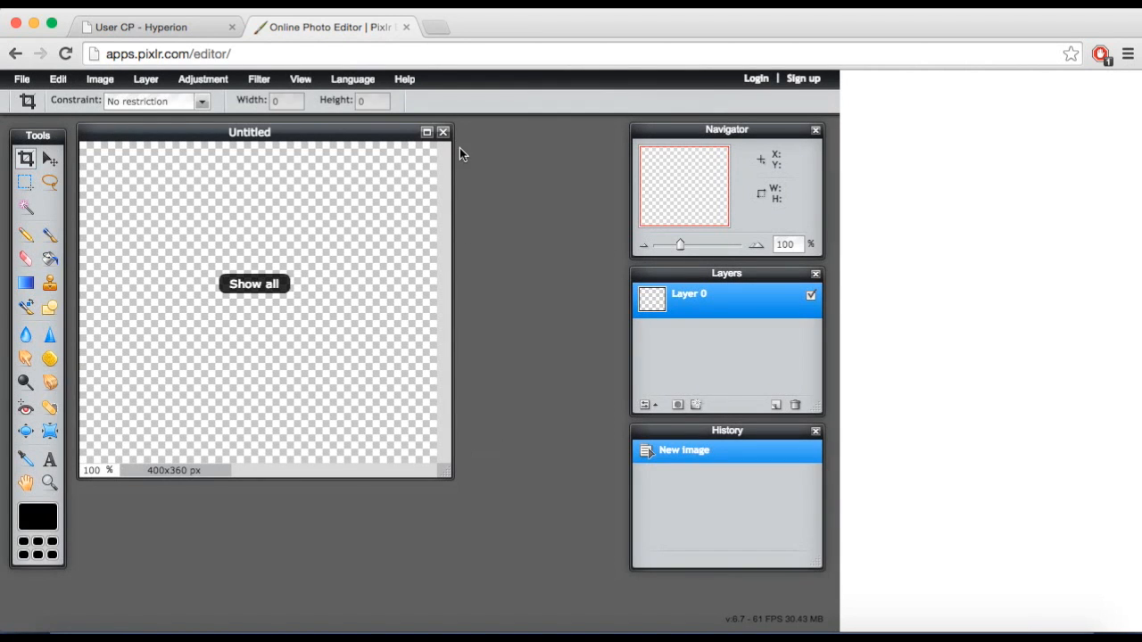
click(426, 133)
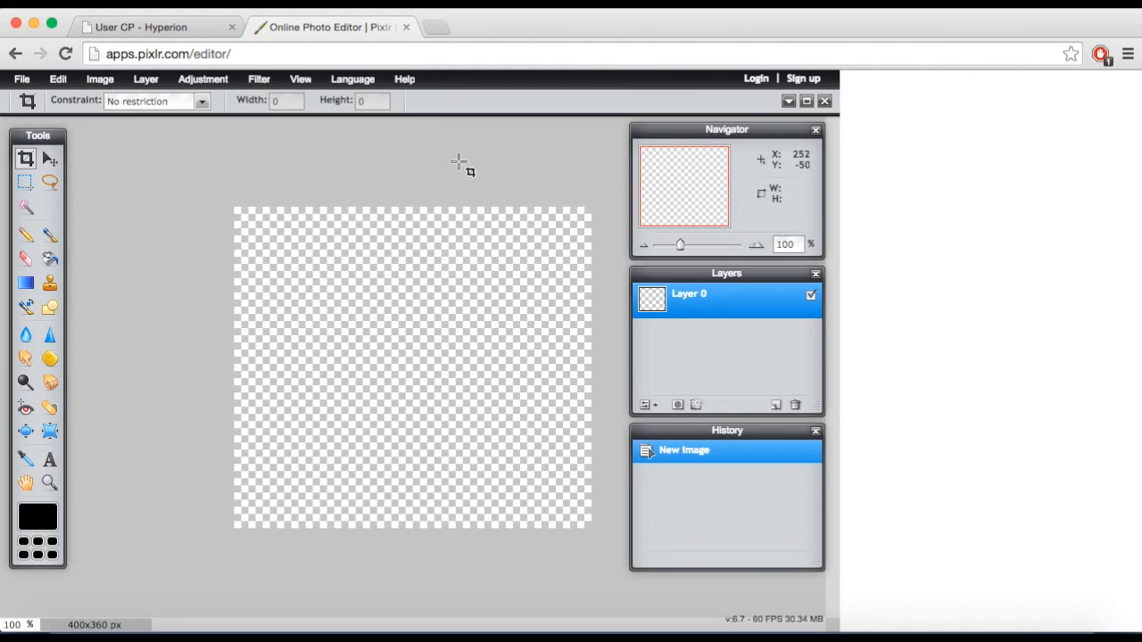
Open cooltext.com in another new browser tab.
click(432, 28)
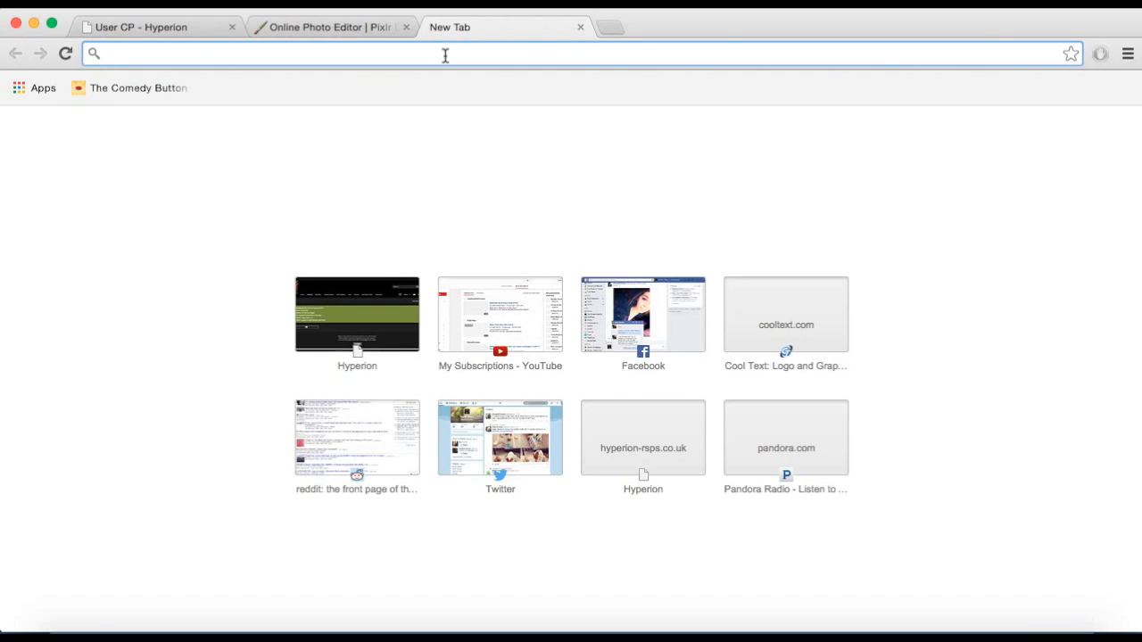
text(cooltext.com)
key(Return)
mouse_move(464, 86)
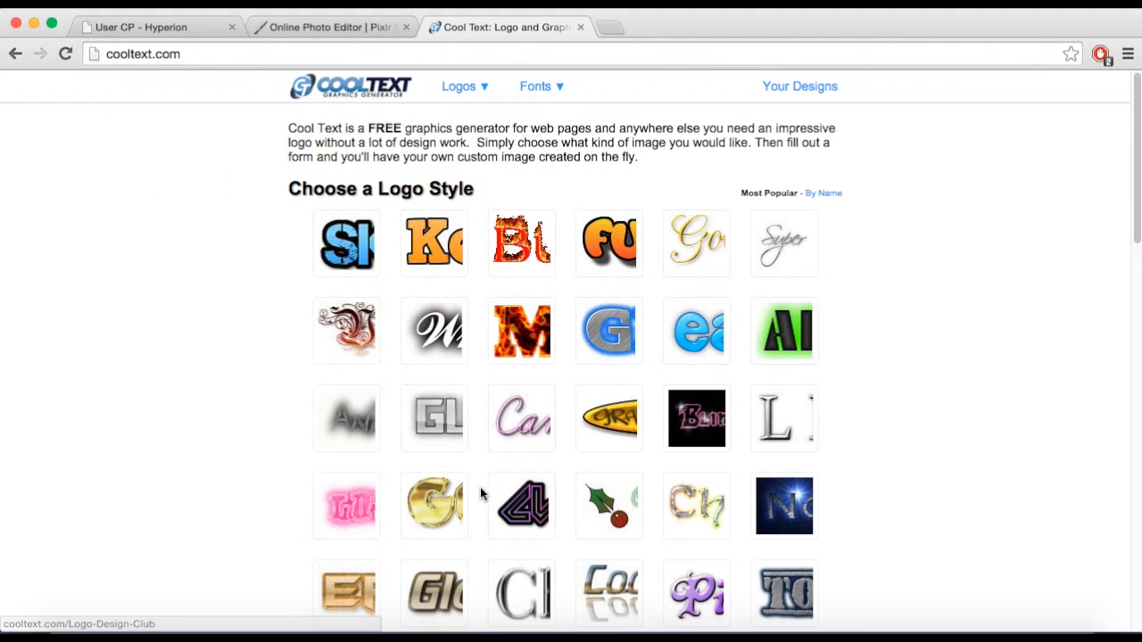
Browse the logo styles, choose the Lava design and enter Senpai as the logo text.
scroll(480, 493, down, 5)
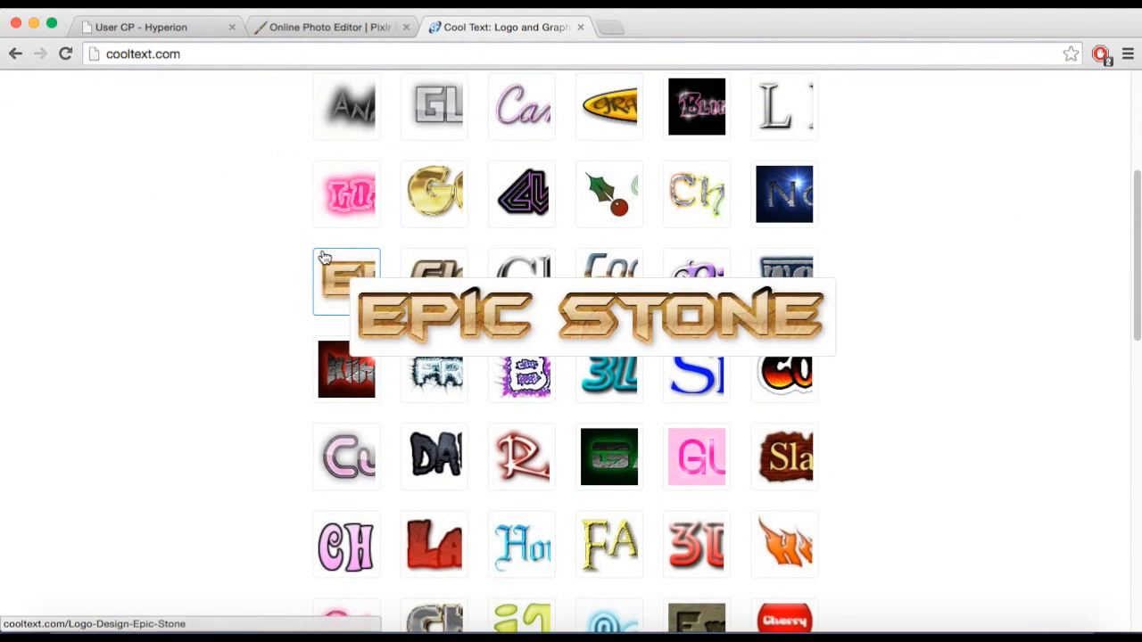
scroll(347, 191, up, 1)
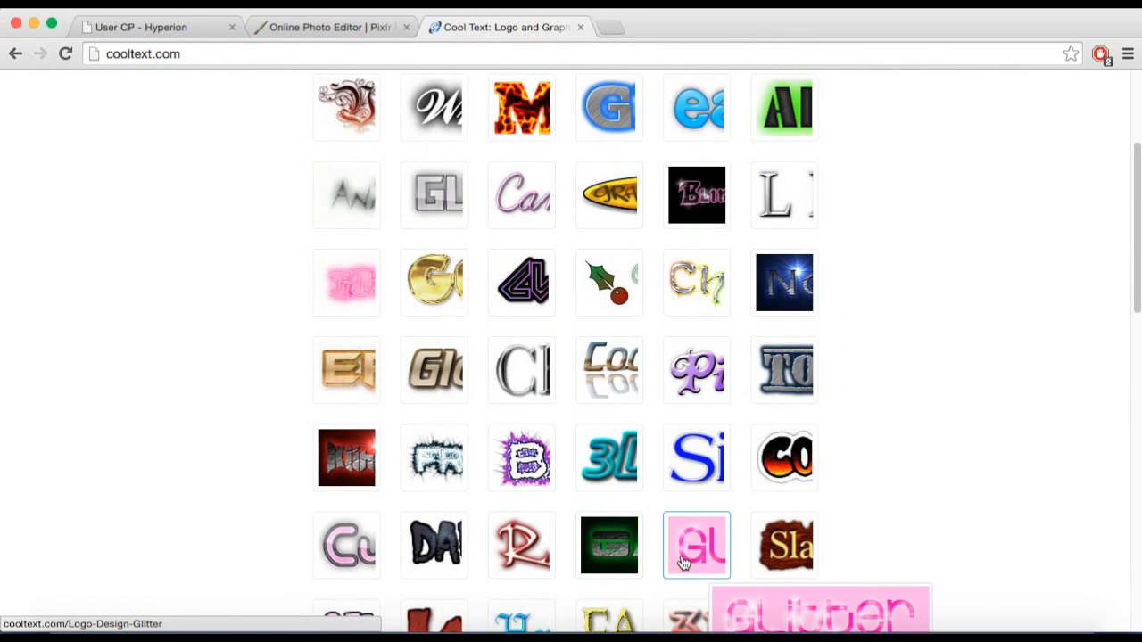
scroll(683, 562, down, 3)
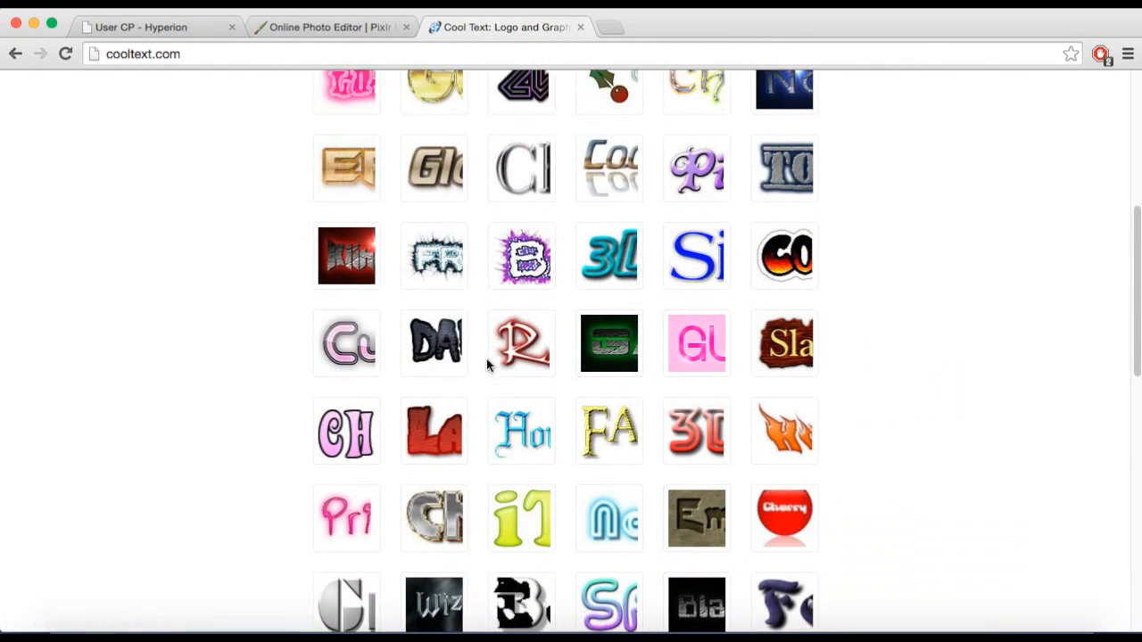
scroll(486, 361, up, 4)
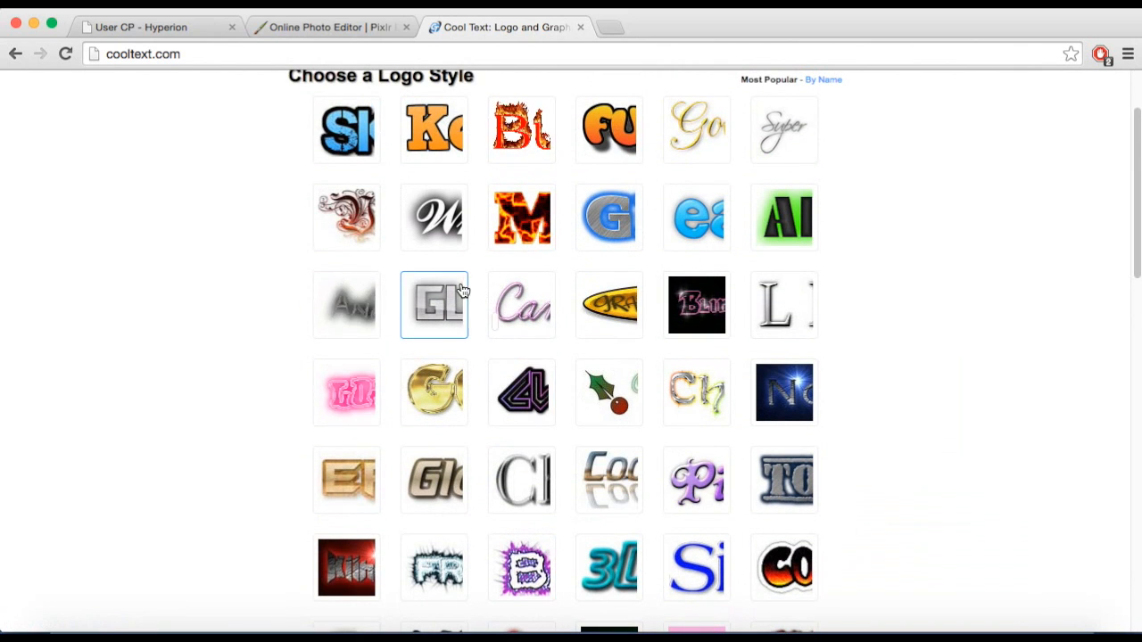
scroll(462, 290, down, 4)
scroll(434, 371, down, 3)
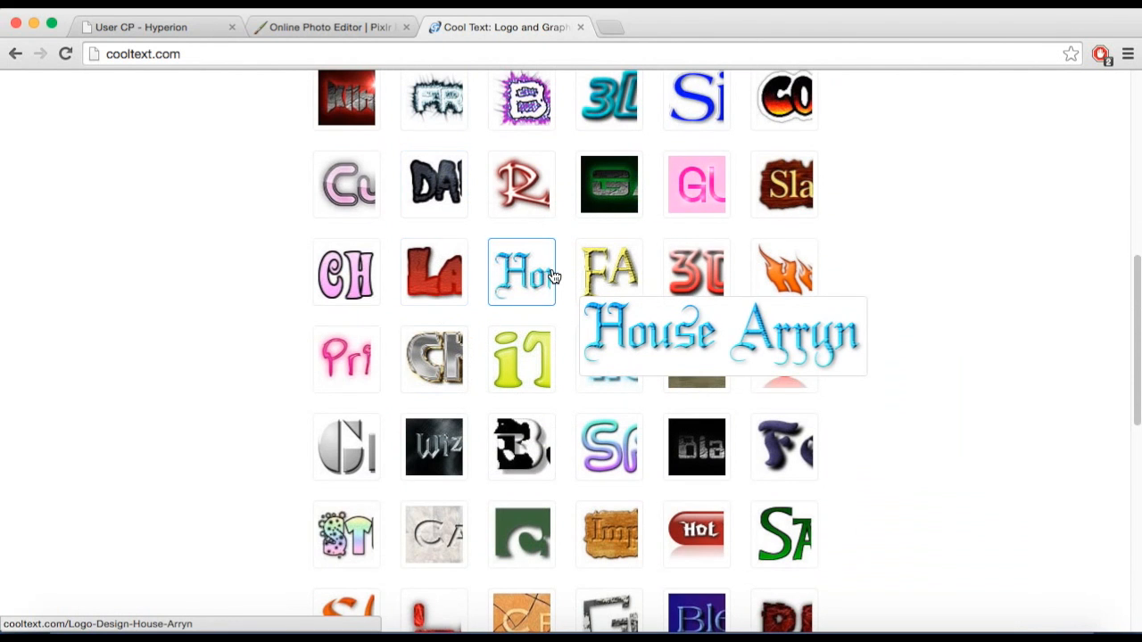
click(435, 272)
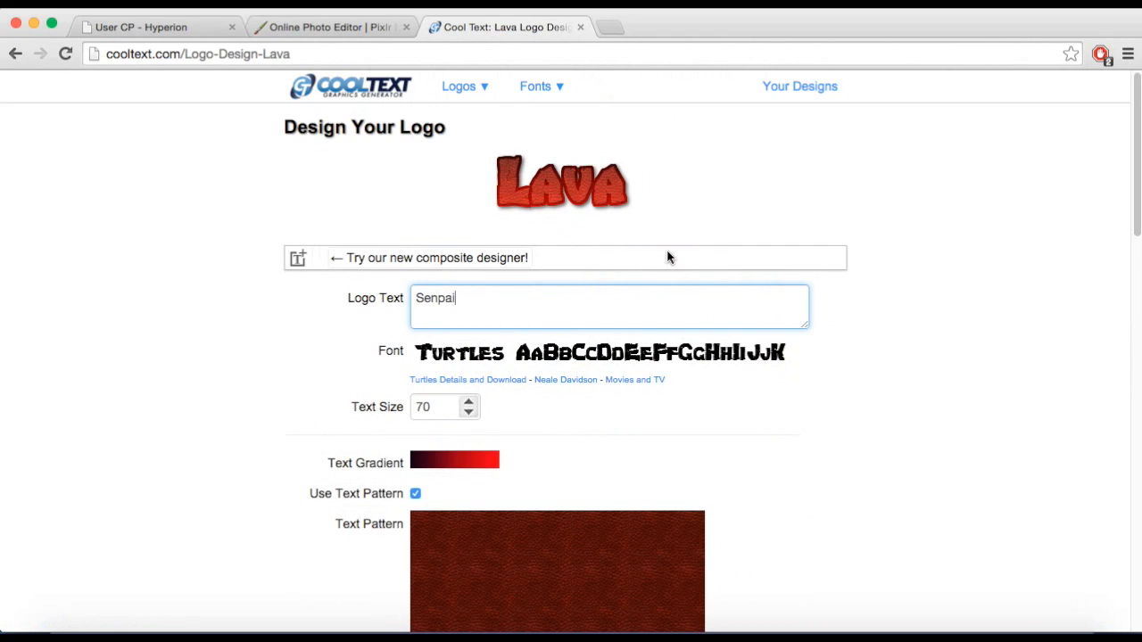
Set the logo's text size to 85 and its text gradient to Full saturation spectrum CCW.
click(468, 402)
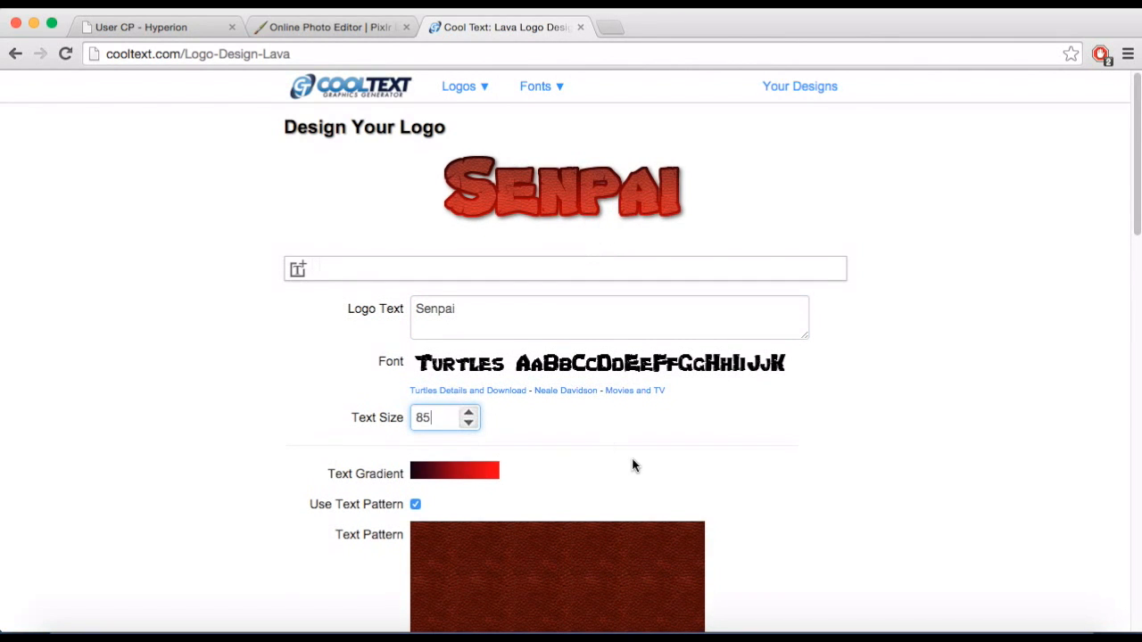
click(484, 475)
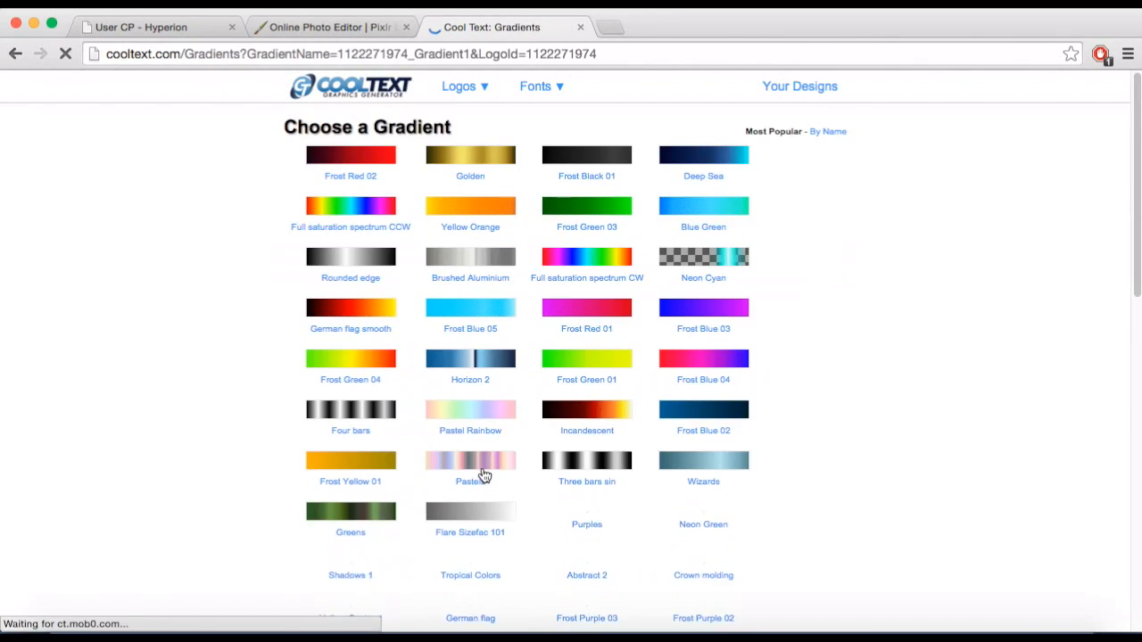
click(365, 211)
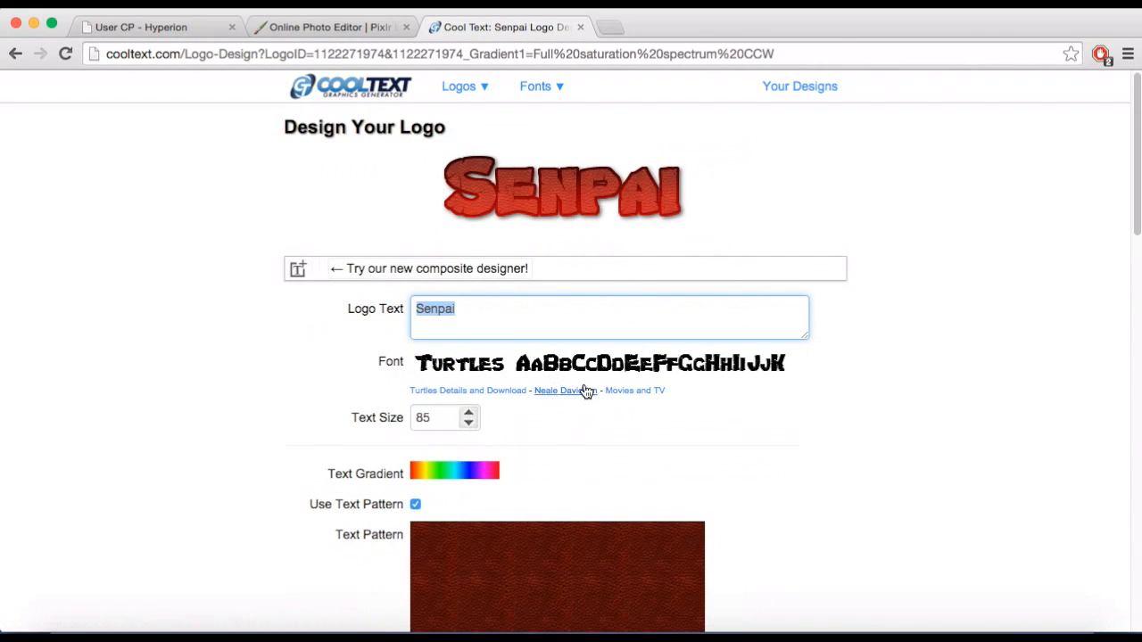
Replace the logo's text pattern with the multicoloured purple, blue and green swirl texture.
scroll(626, 219, down, 5)
scroll(592, 335, up, 5)
scroll(566, 242, down, 8)
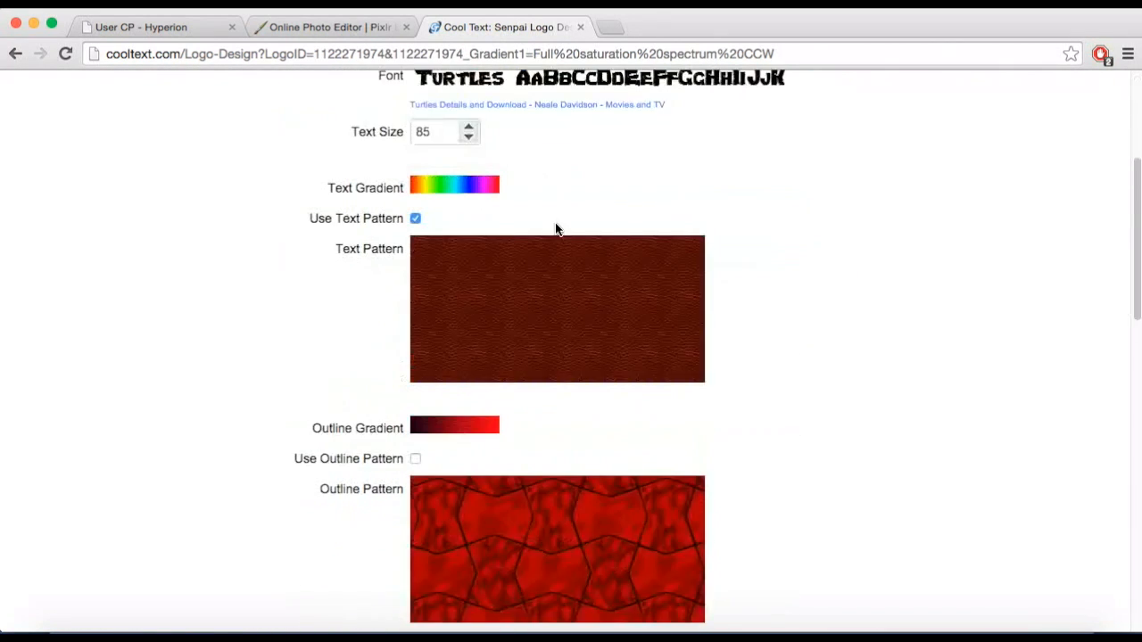
click(553, 245)
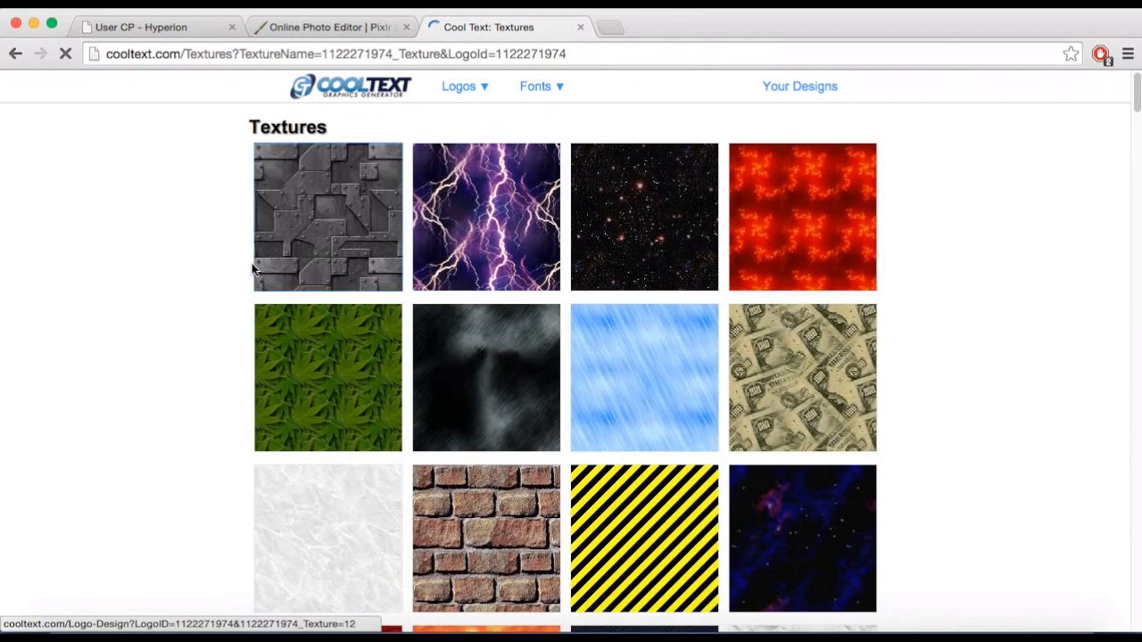
scroll(207, 245, down, 10)
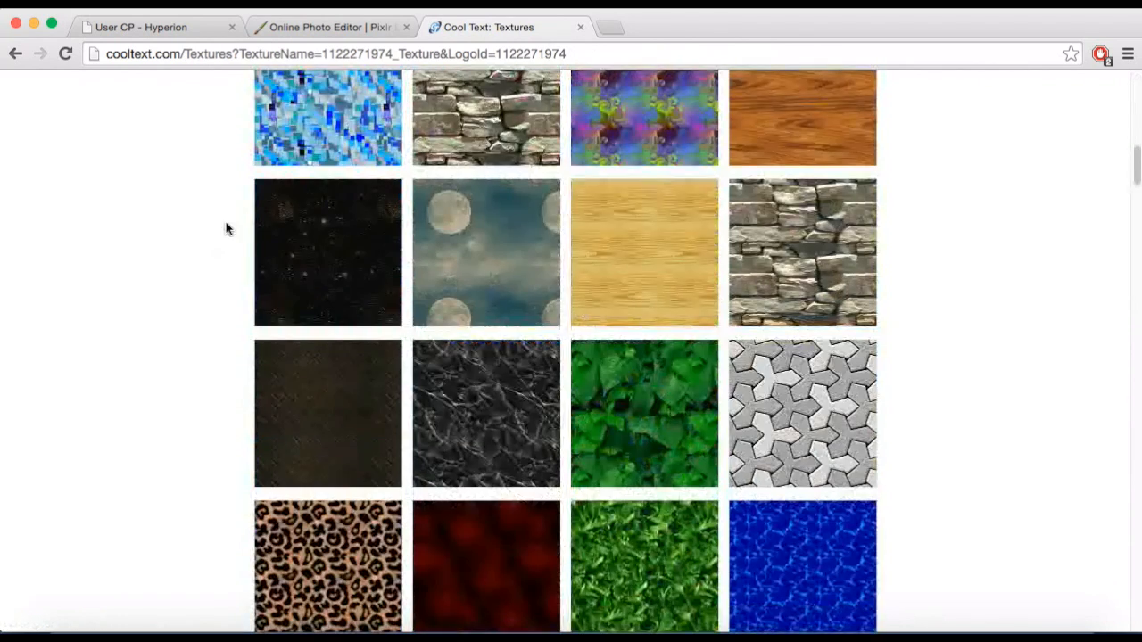
scroll(652, 267, up, 2)
click(652, 268)
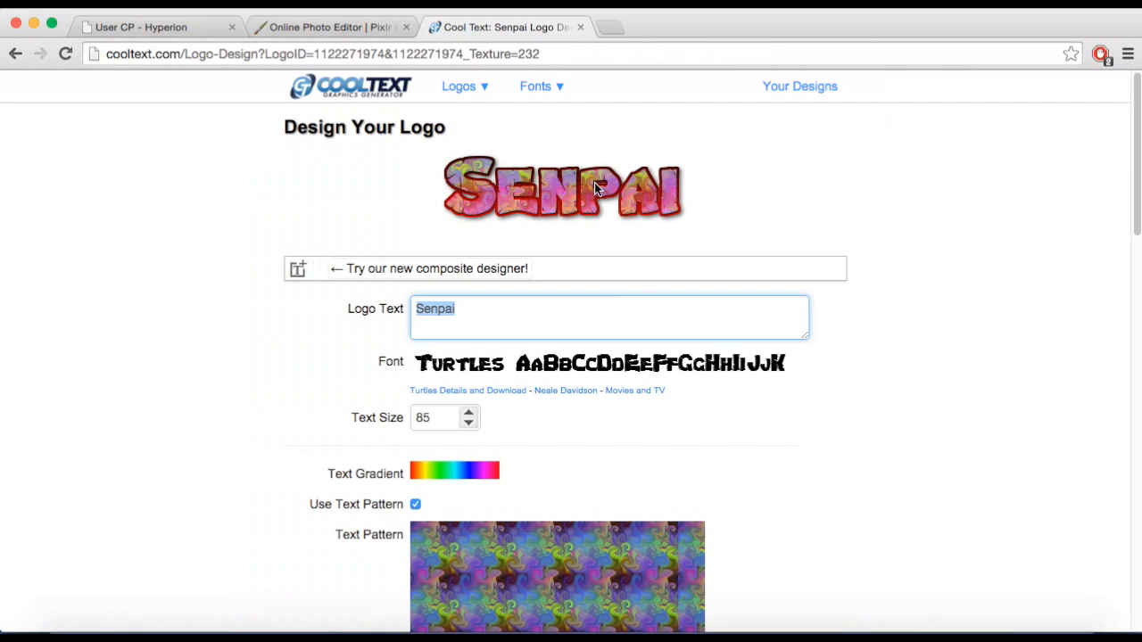
scroll(950, 339, down, 5)
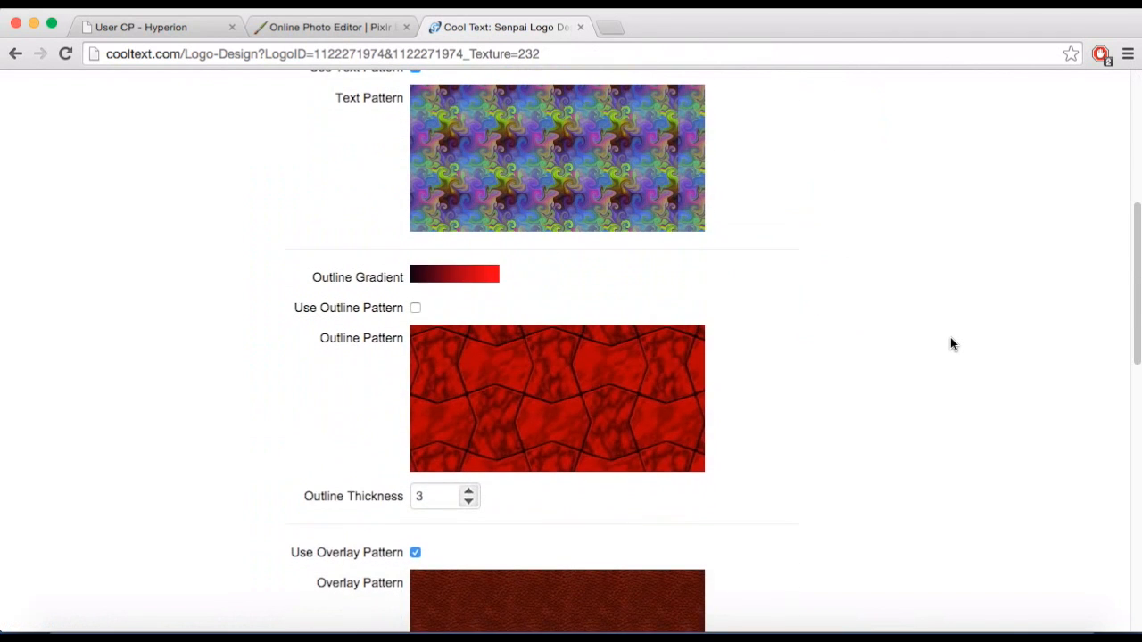
Replace the logo's outline pattern with the dark red, green and blue foliage texture and enable the outline pattern.
click(480, 391)
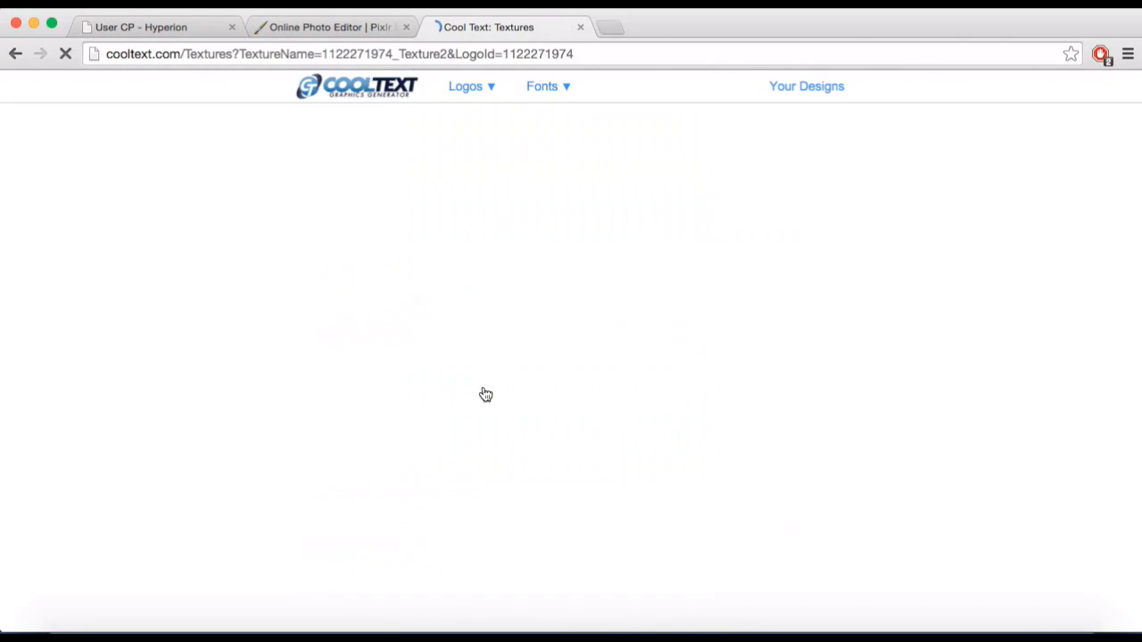
scroll(615, 401, down, 5)
scroll(614, 401, down, 6)
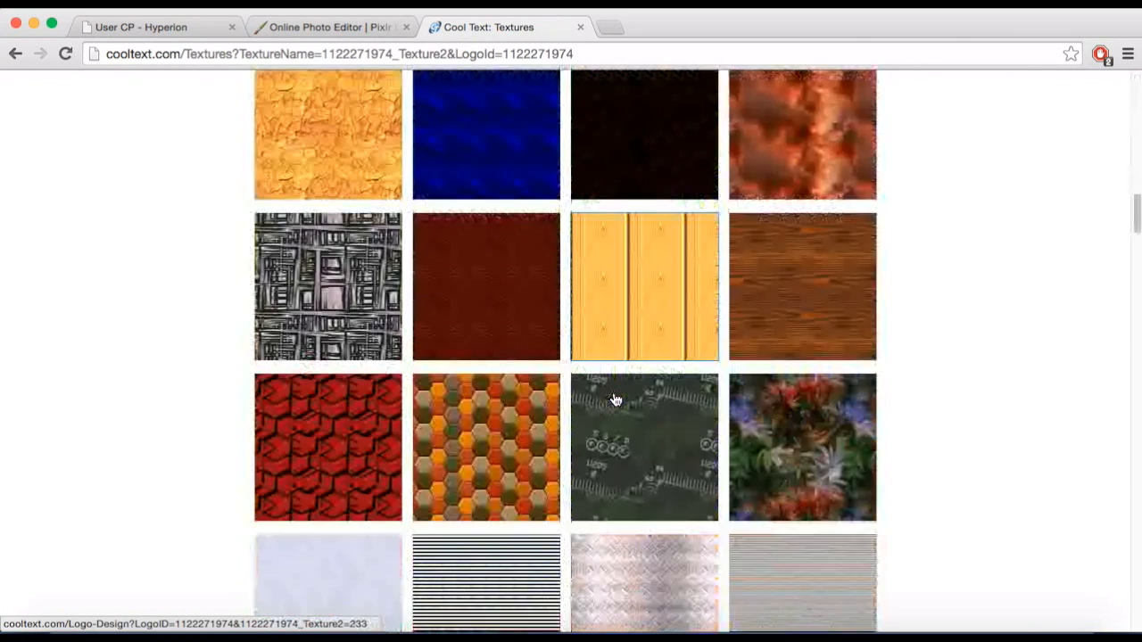
click(822, 368)
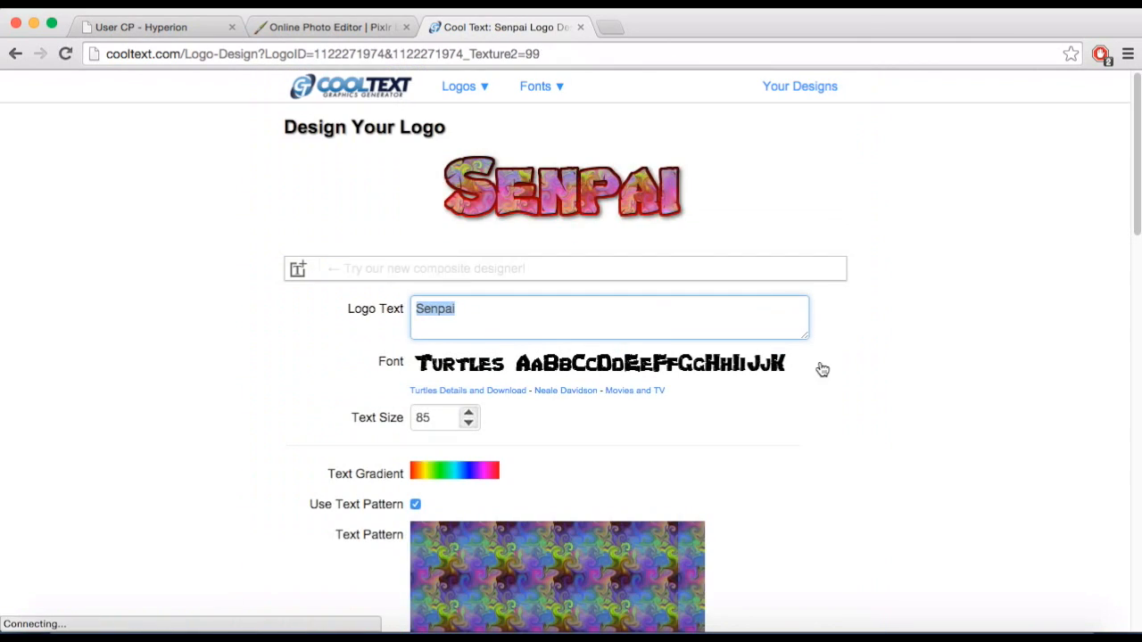
scroll(319, 535, down, 5)
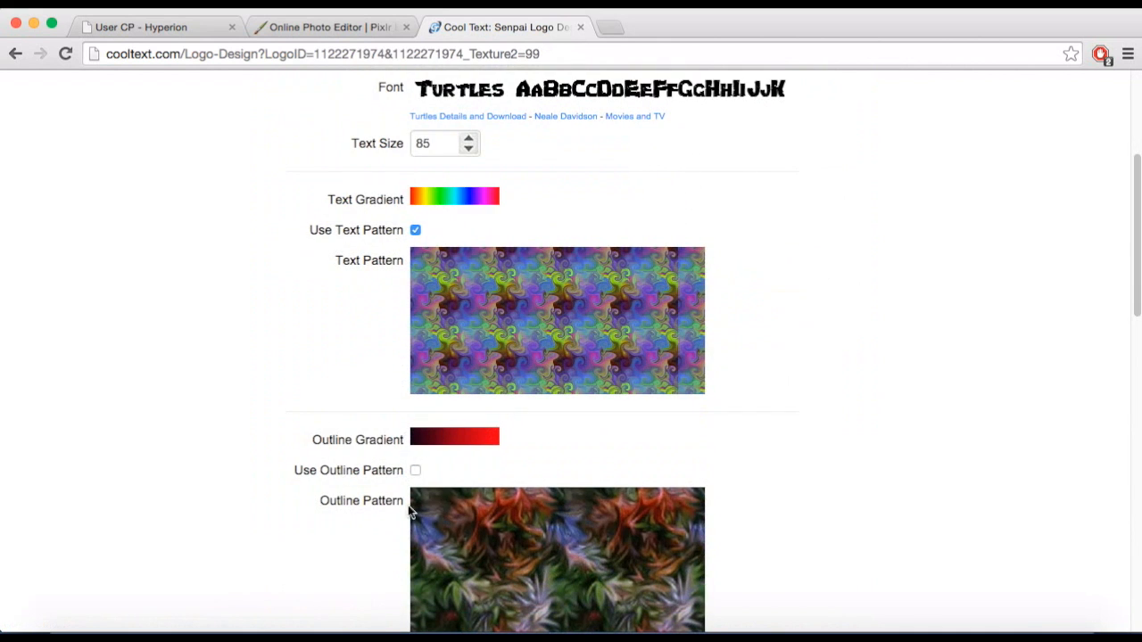
click(415, 471)
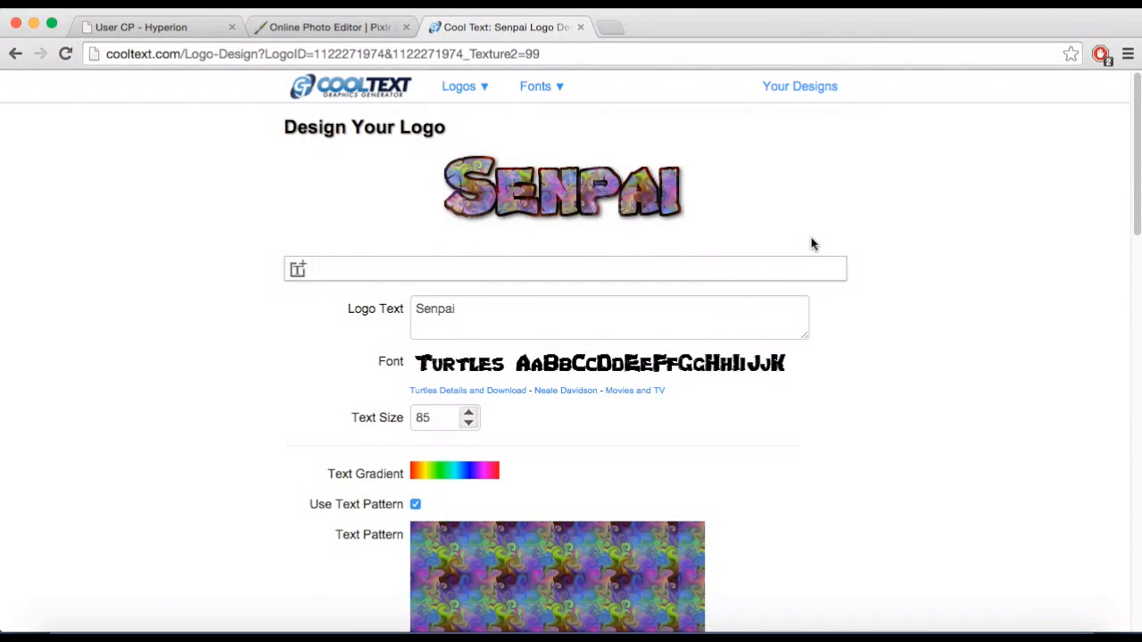
Save the finished logo image as senpai.png in the Pictures folder.
scroll(812, 244, down, 1)
right_click(611, 173)
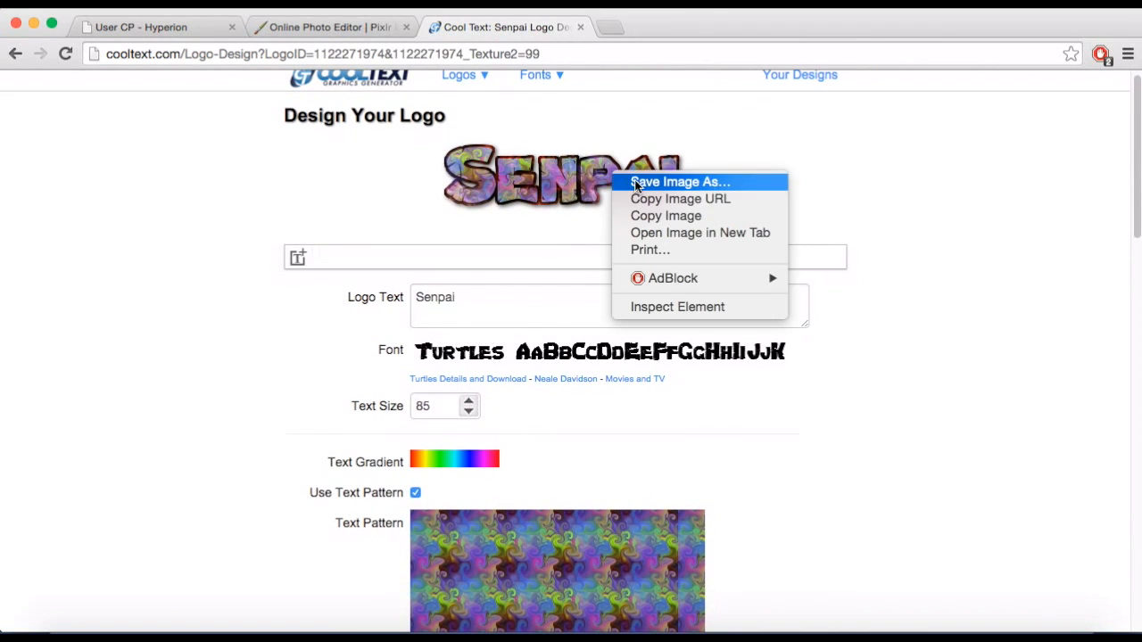
click(678, 182)
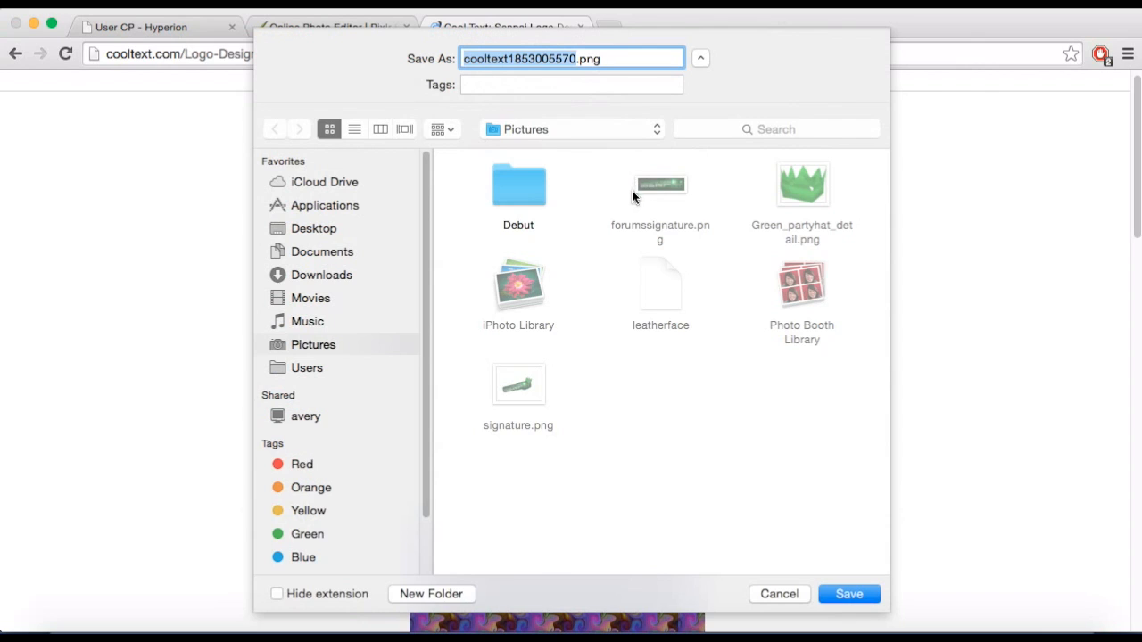
text(senpai)
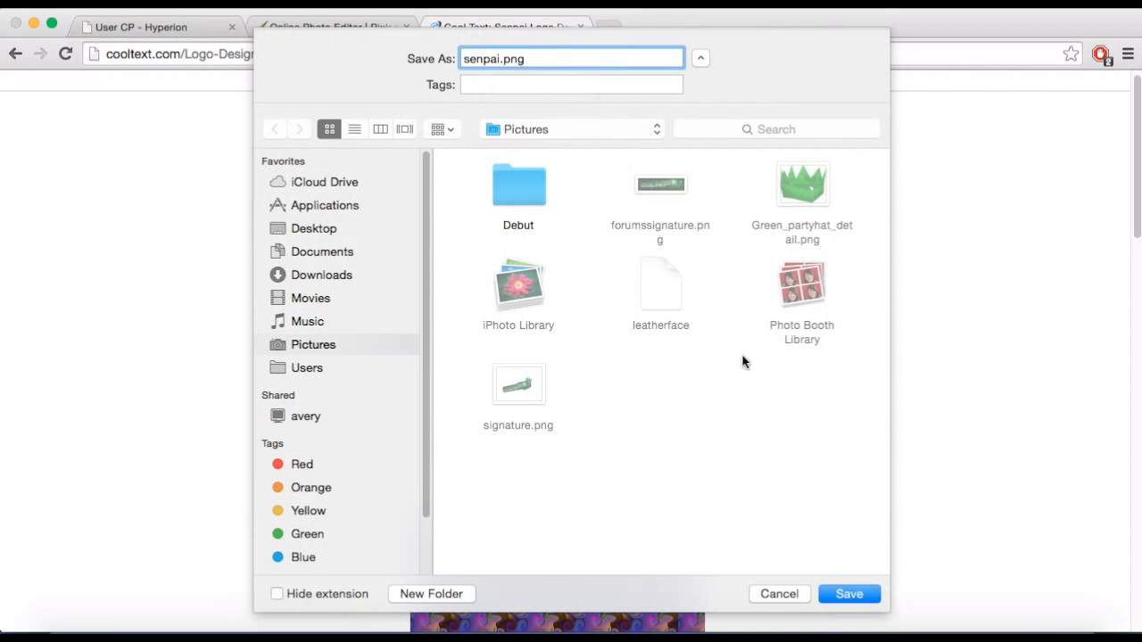
click(865, 603)
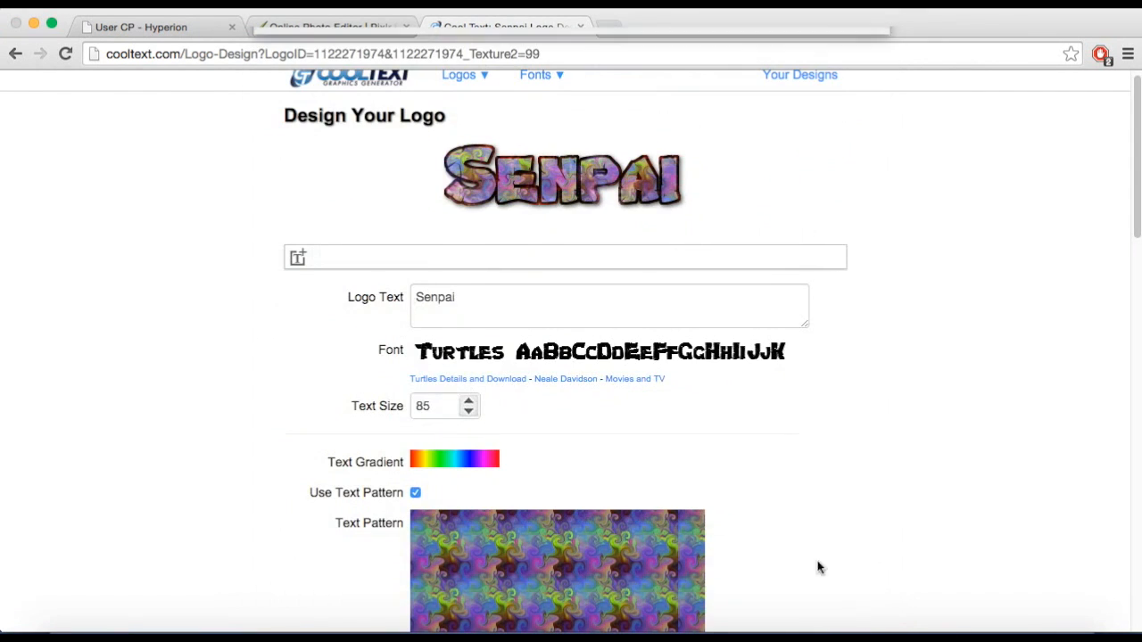
Switch to Pixlr Editor and open senpai.png from Pictures as a new layer on the transparent canvas.
click(323, 27)
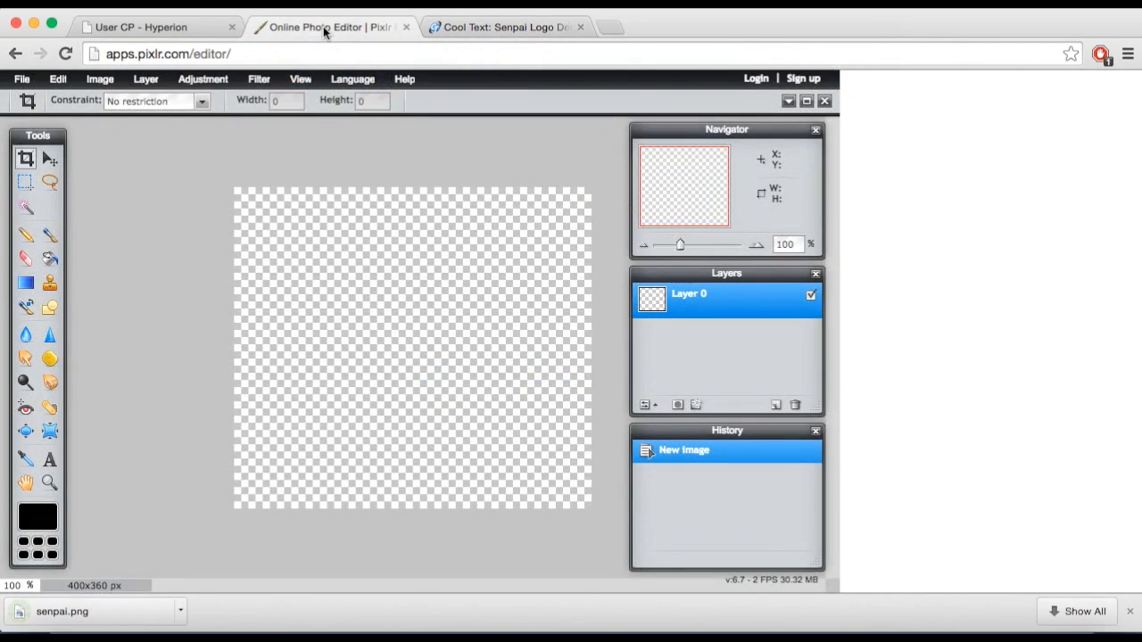
click(146, 80)
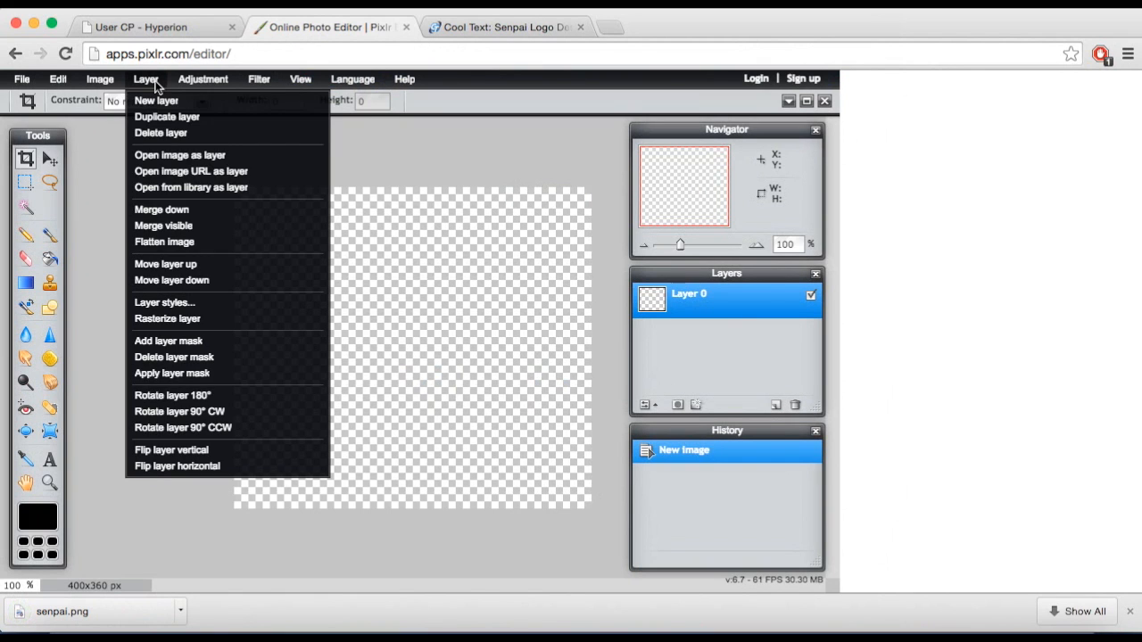
click(187, 155)
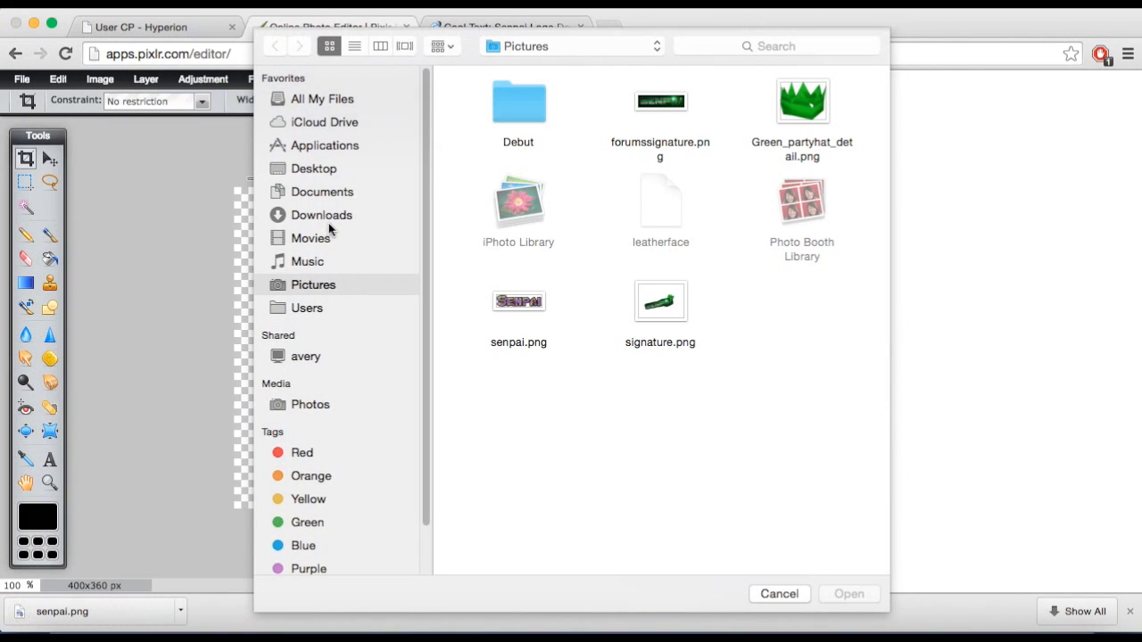
double_click(521, 304)
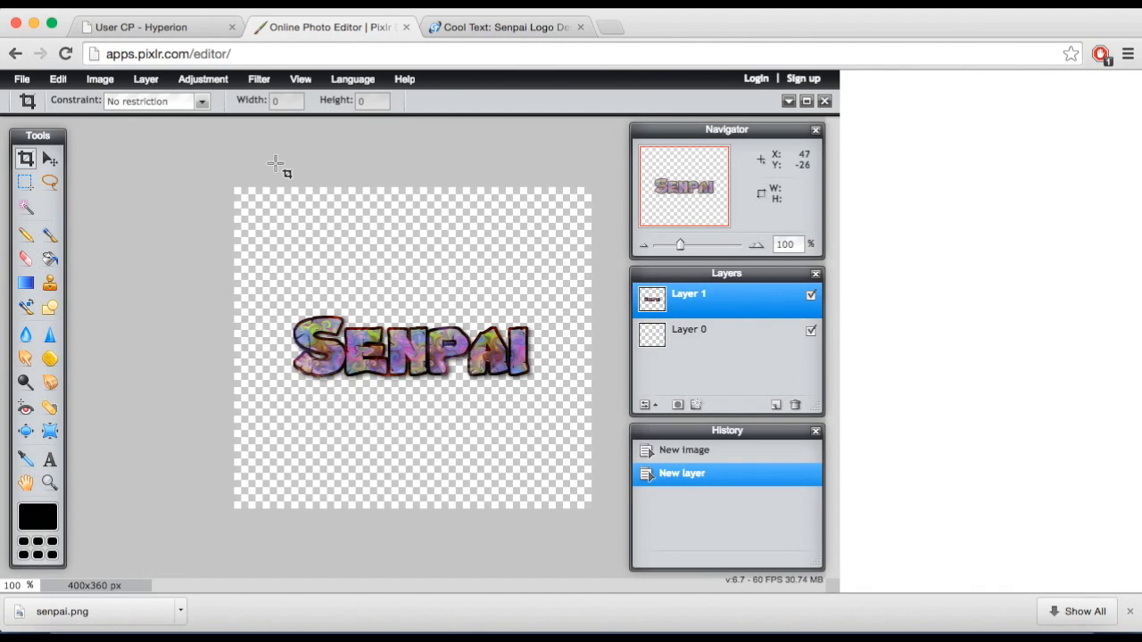
Free transform the Senpai layer, enlarging it and rotating it counterclockwise to slant upward across the canvas, and apply the changes.
click(58, 79)
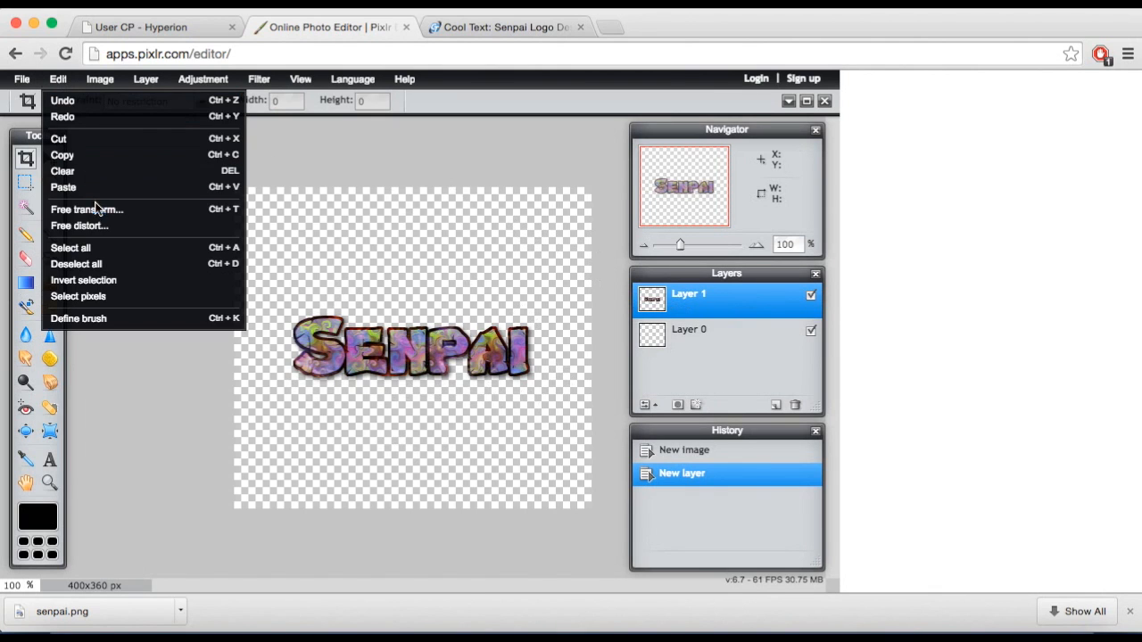
click(96, 210)
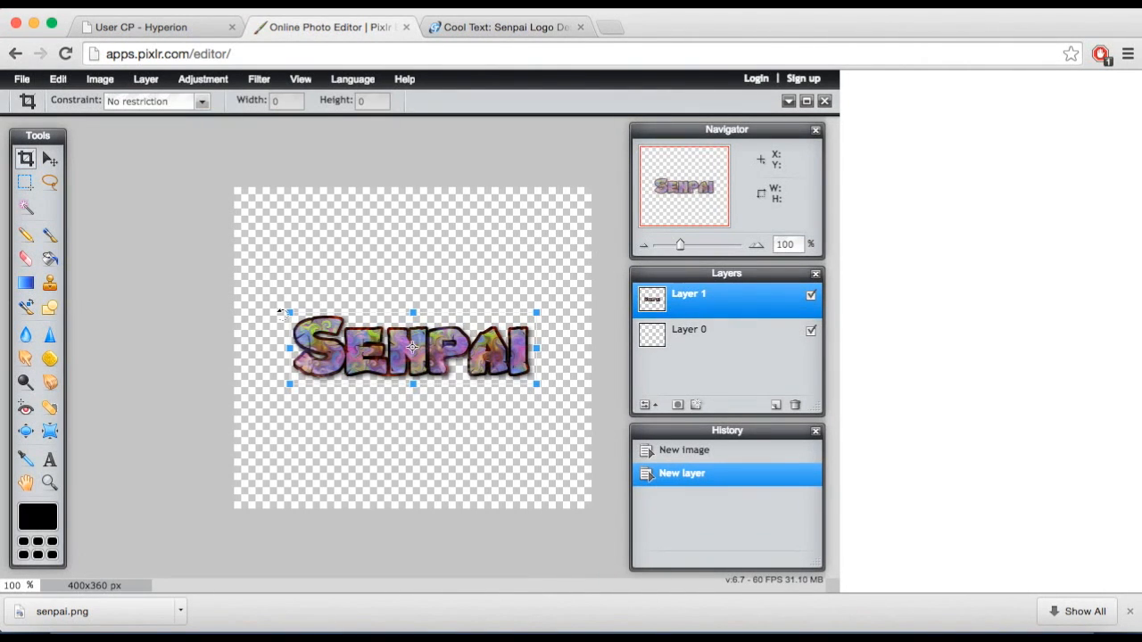
drag(277, 310, 224, 372)
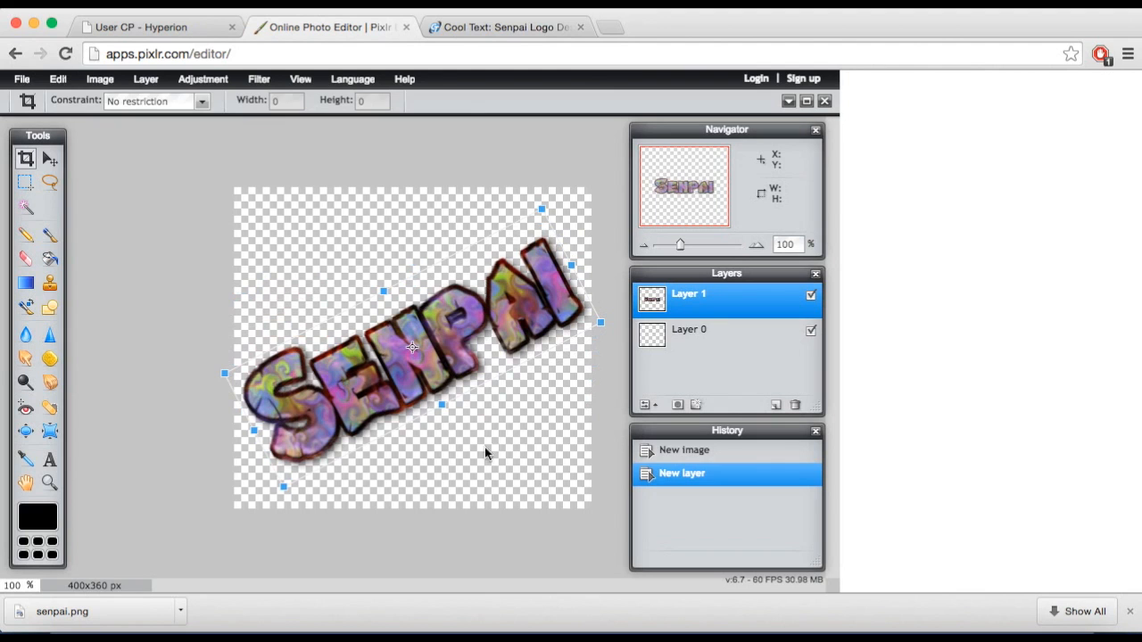
click(521, 421)
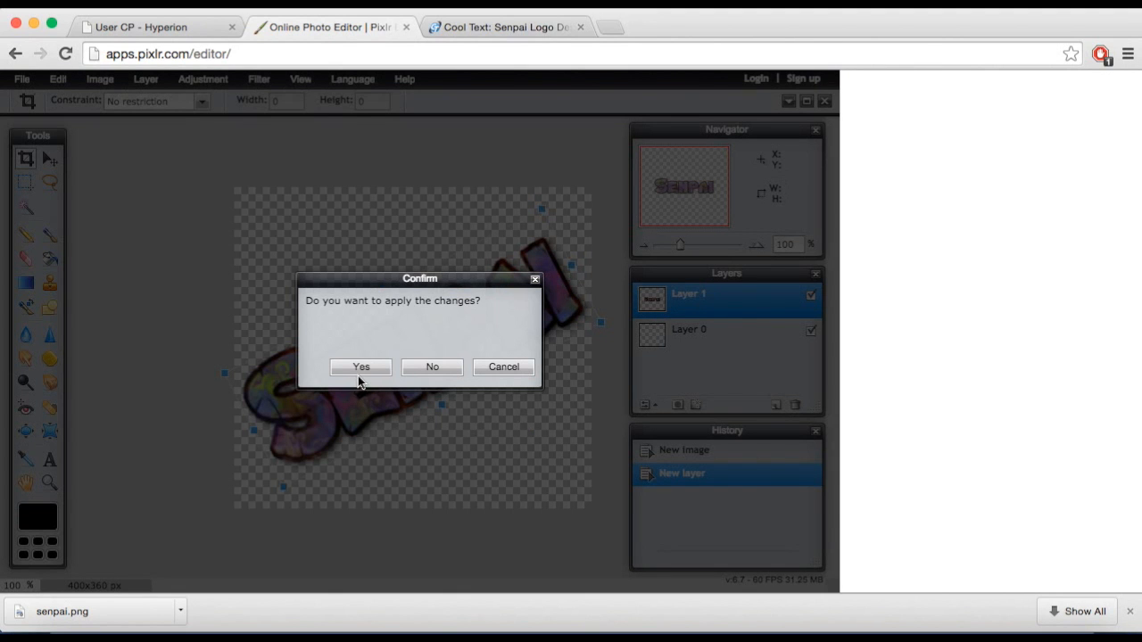
click(359, 371)
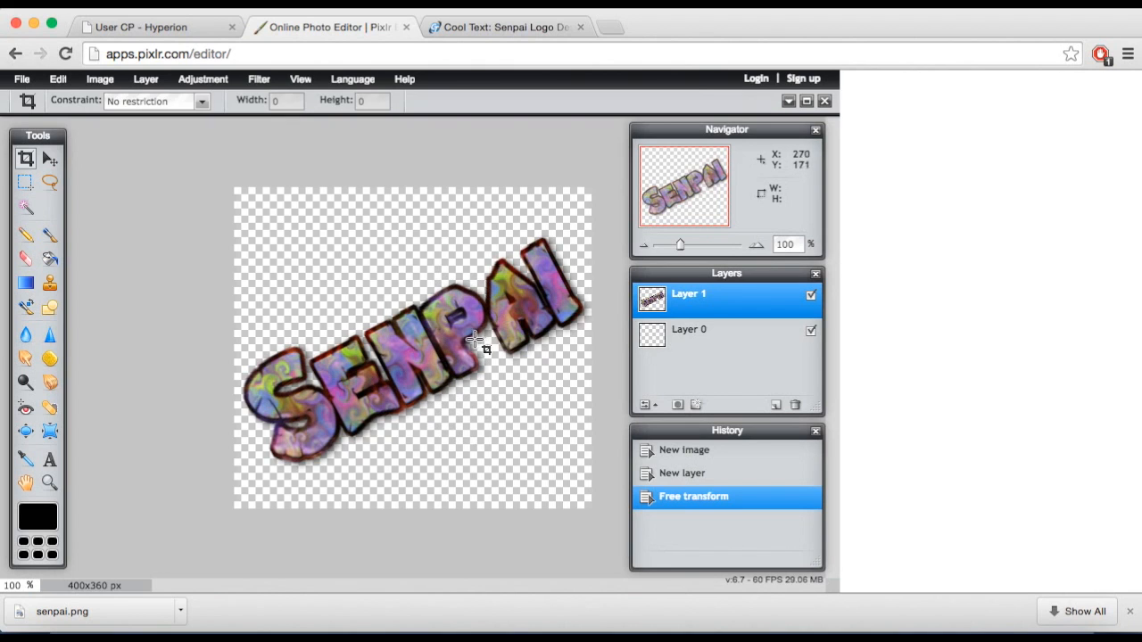
Close the Cool Text page and search Google for runescape skillcapes in a new browser tab.
click(535, 27)
click(579, 27)
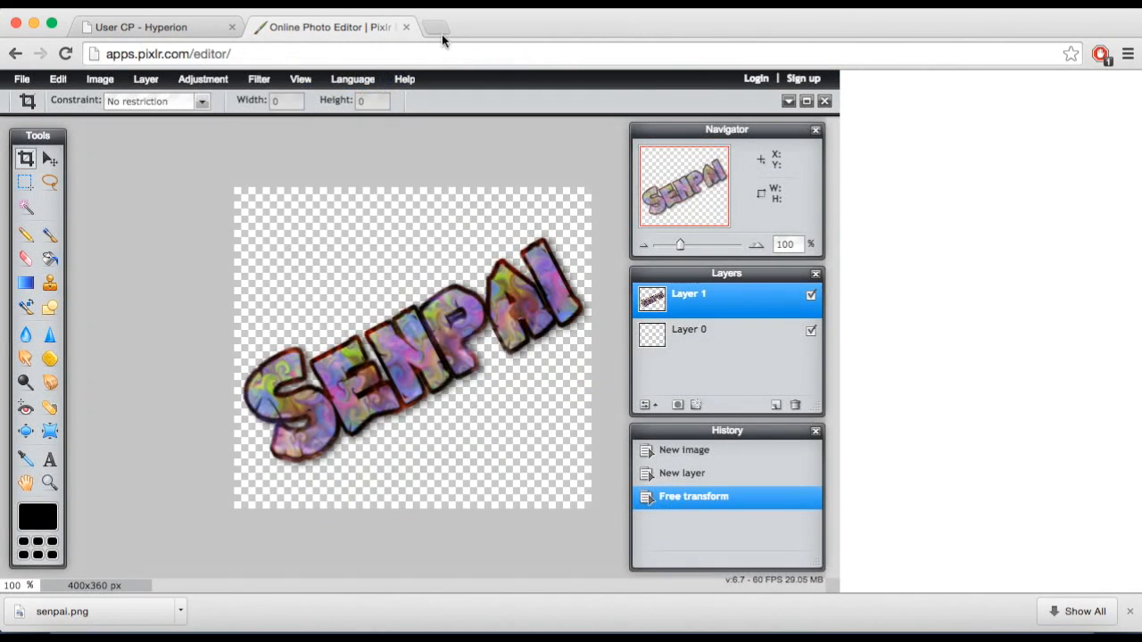
click(441, 28)
text(google.com)
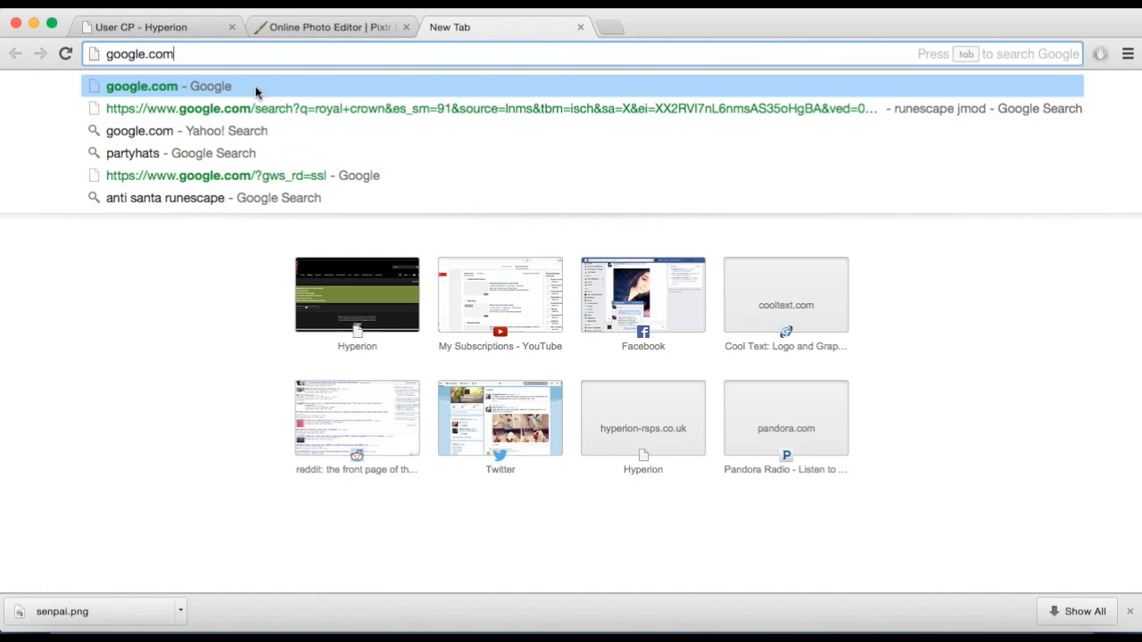
key(Tab)
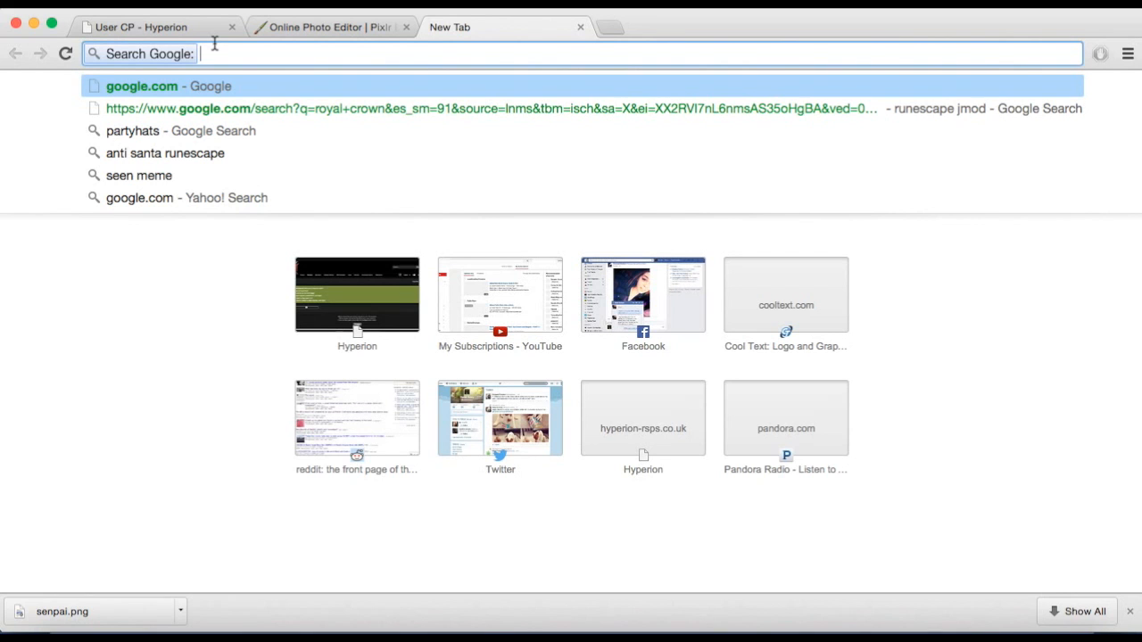
text(runes)
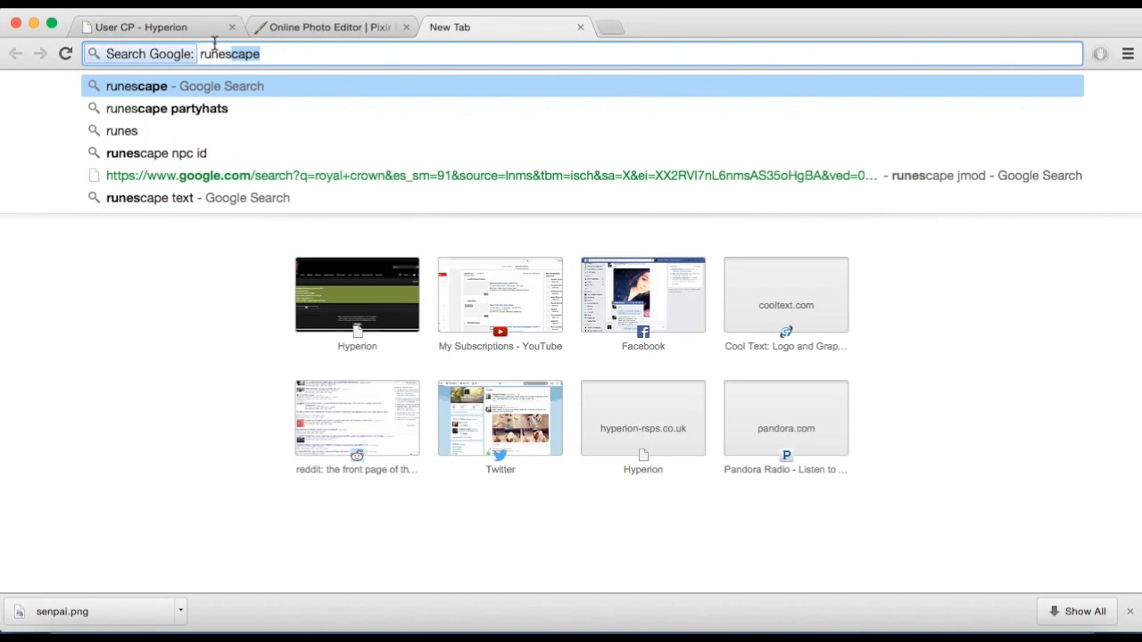
text(cape skillcapes)
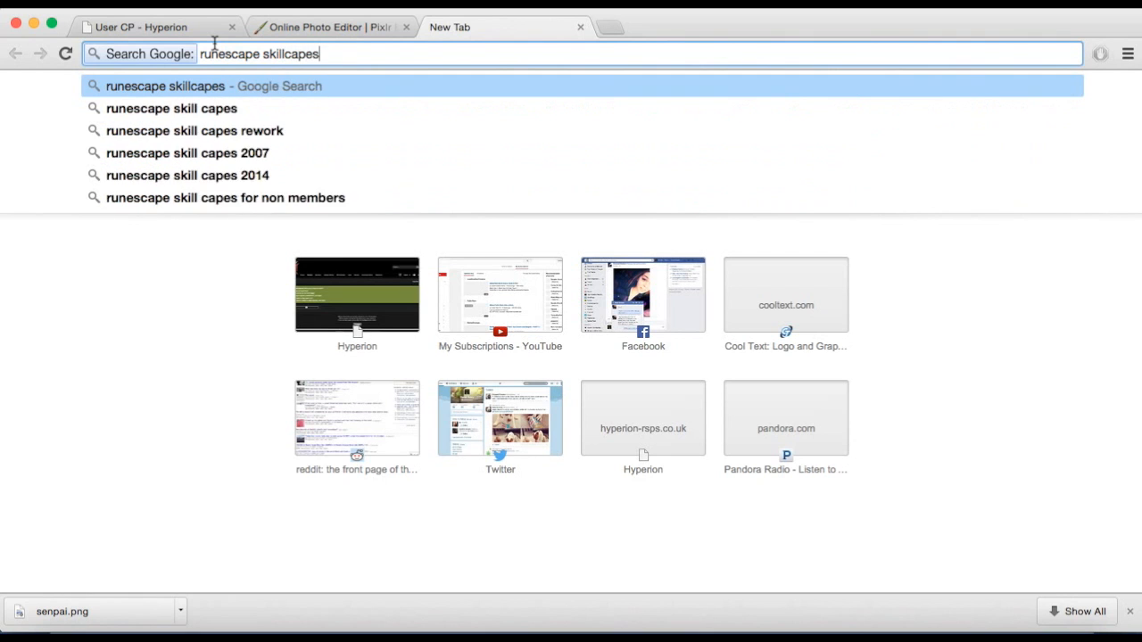
key(Return)
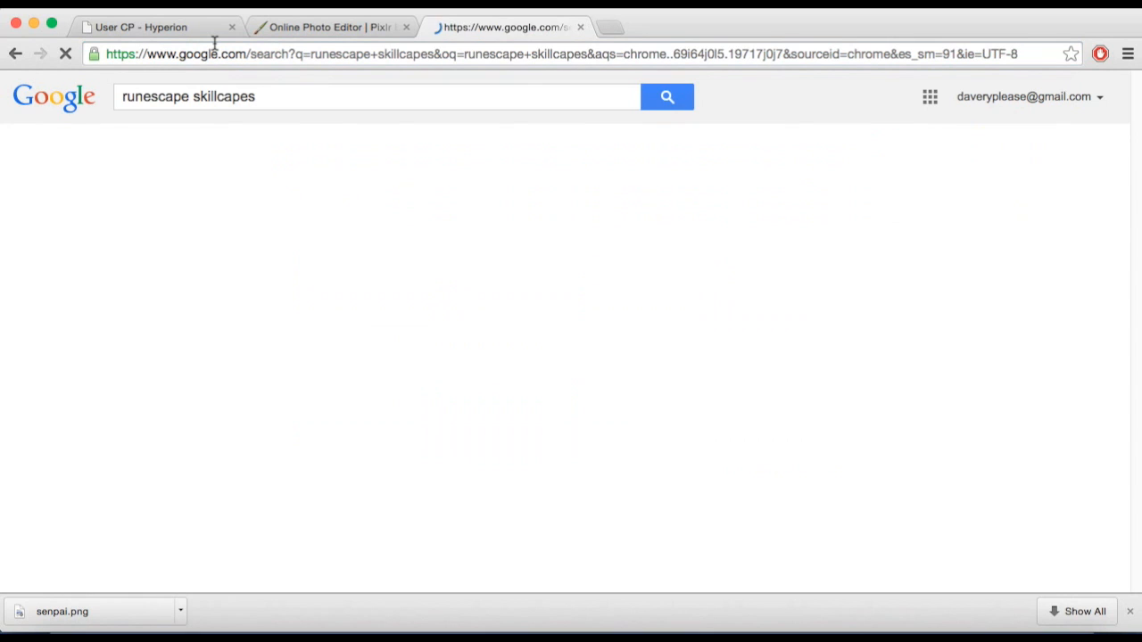
Browse the image results and view the rsorder.com skillcape collection image at full size.
click(188, 157)
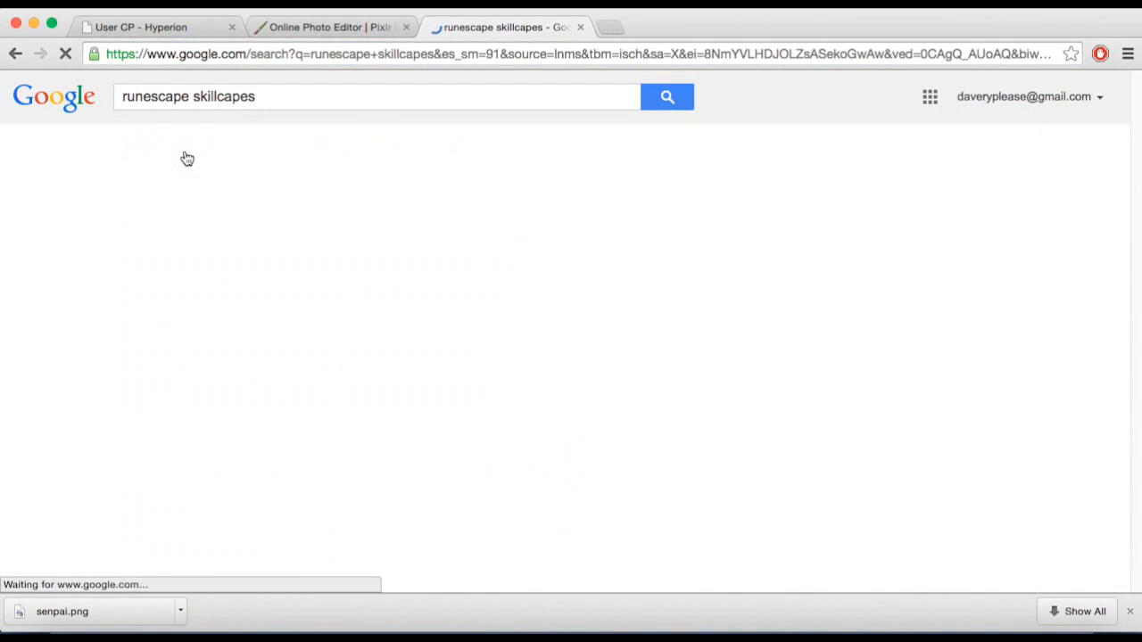
scroll(335, 357, down, 3)
scroll(335, 356, down, 10)
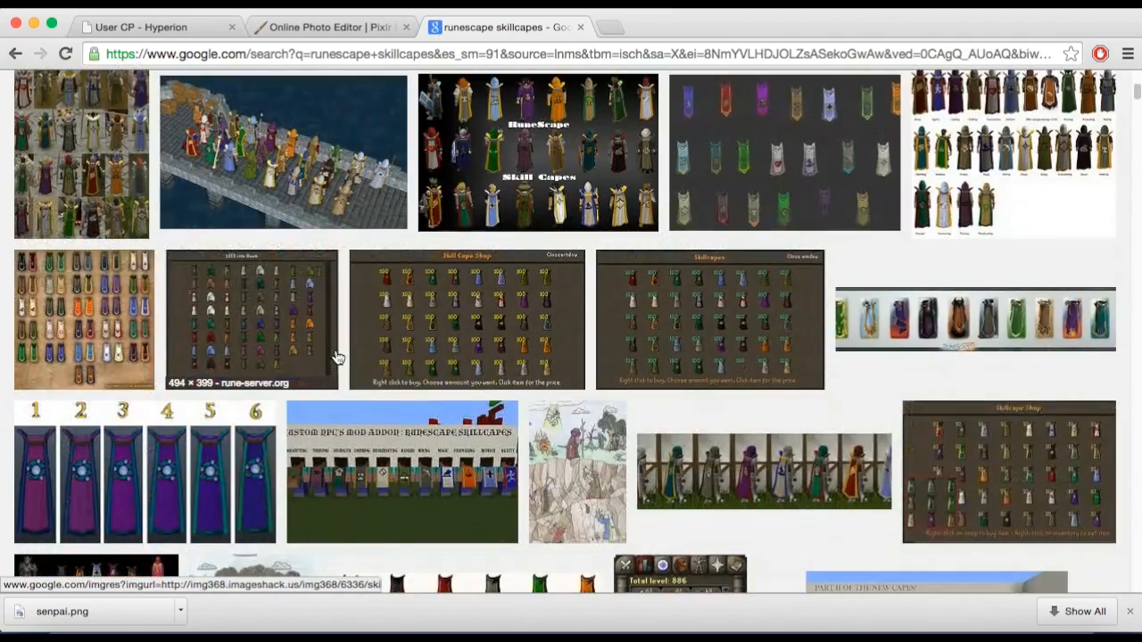
scroll(338, 357, down, 1)
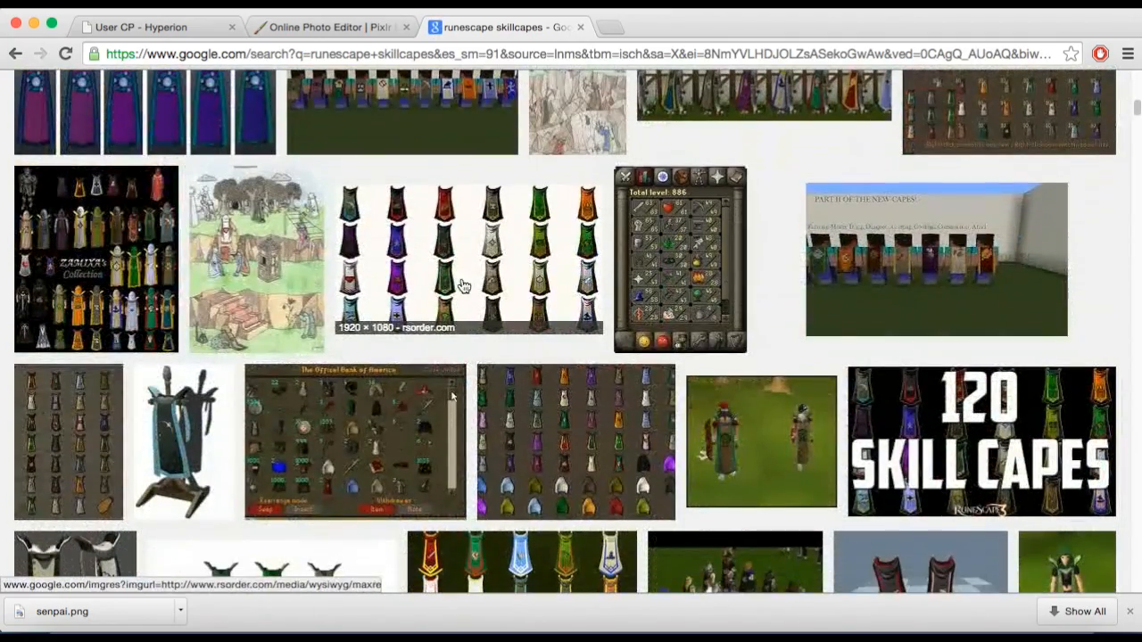
click(471, 272)
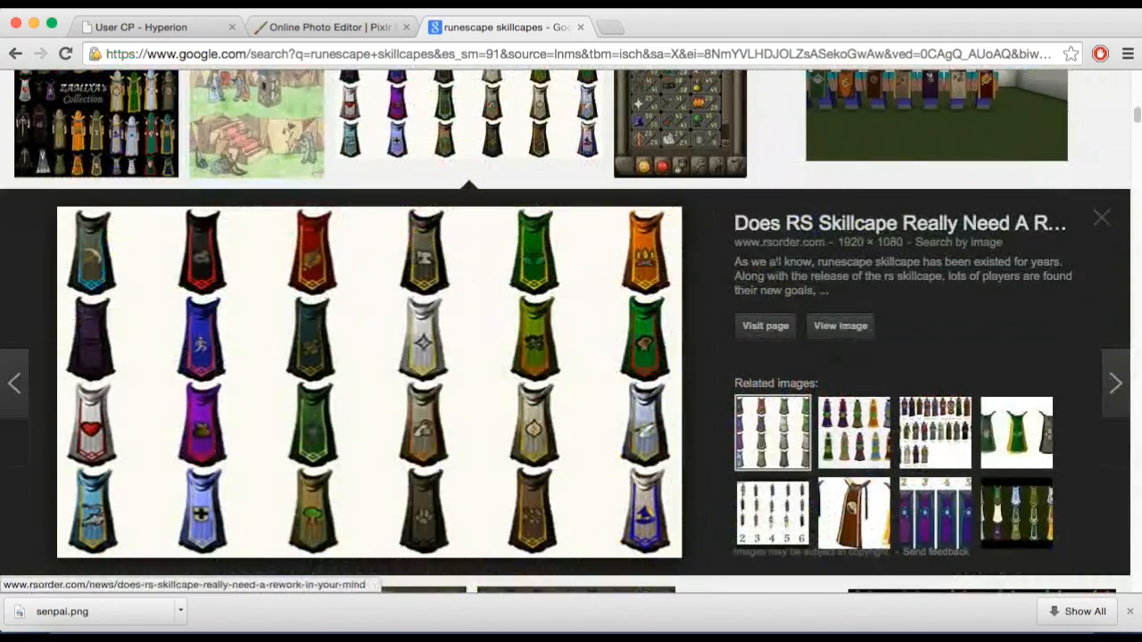
click(836, 327)
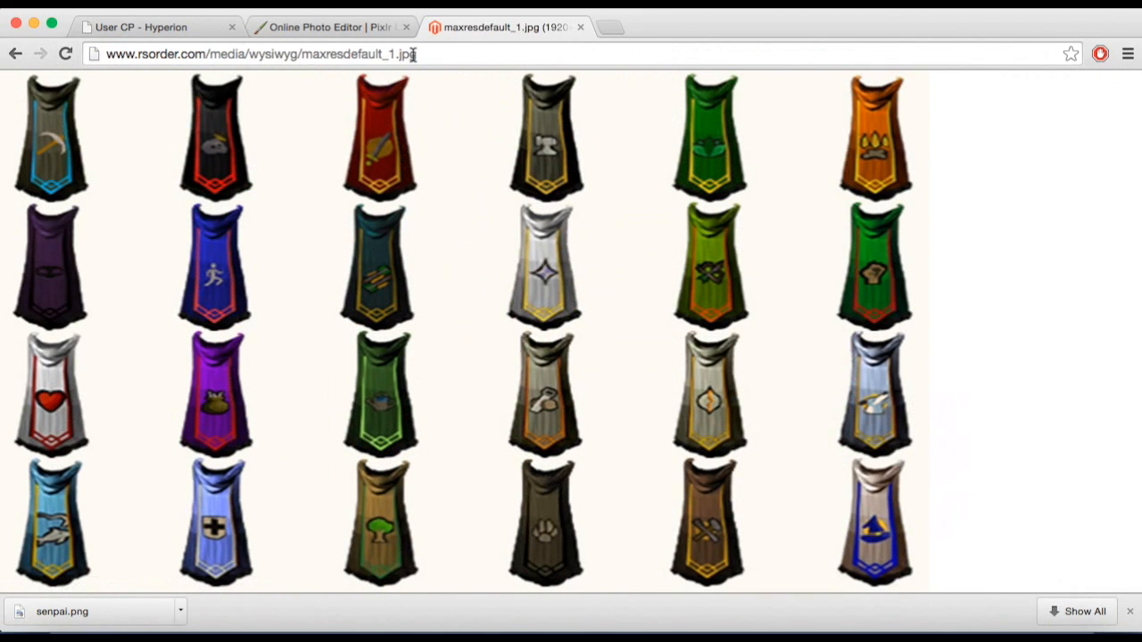
Return to the Google web results and replace the search query with herblore cape.
click(16, 54)
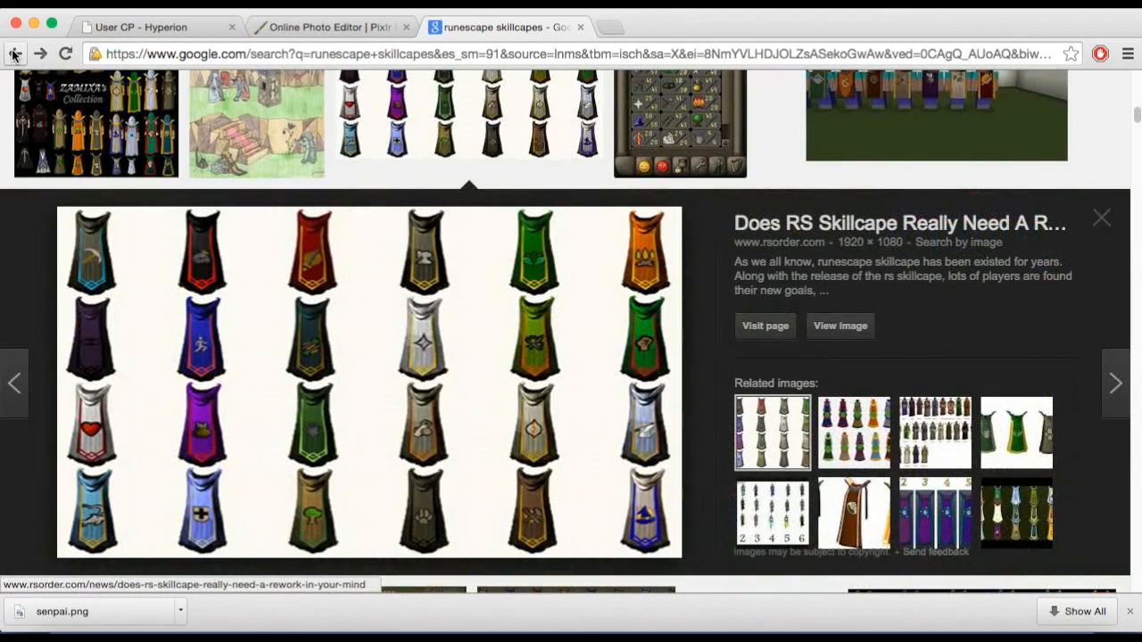
click(15, 54)
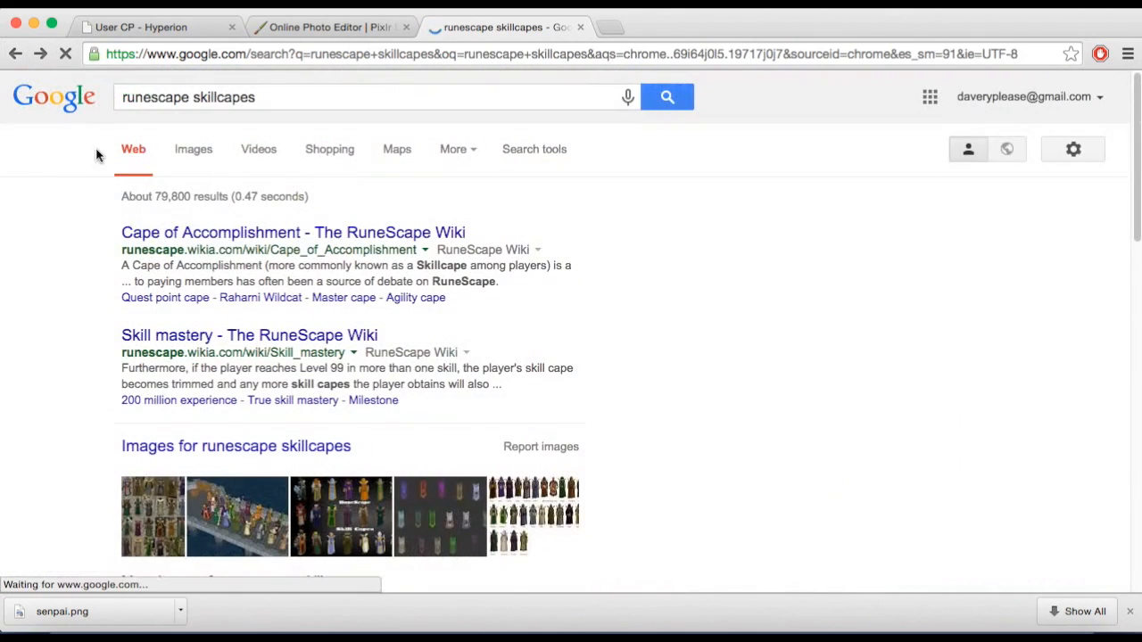
click(267, 95)
key(BackSpace)
key(BackSpace)
key(BackSpace)
key(BackSpace)
key(BackSpace)
key(BackSpace)
key(BackSpace)
key(BackSpace)
key(BackSpace)
key(BackSpace)
key(BackSpace)
key(BackSpace)
key(BackSpace)
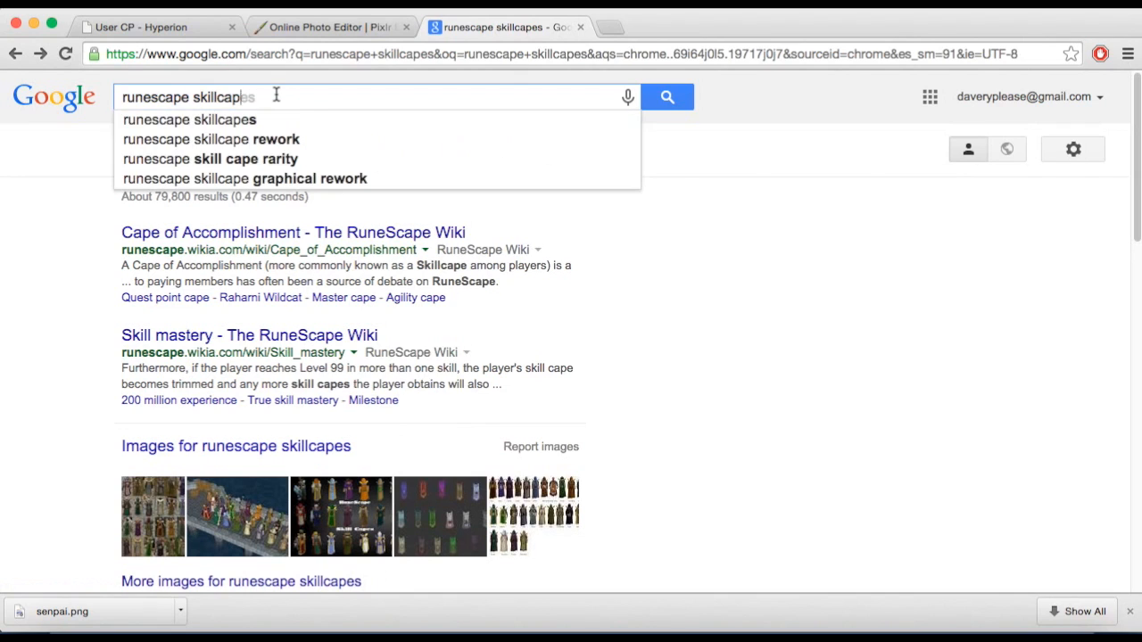
key(BackSpace)
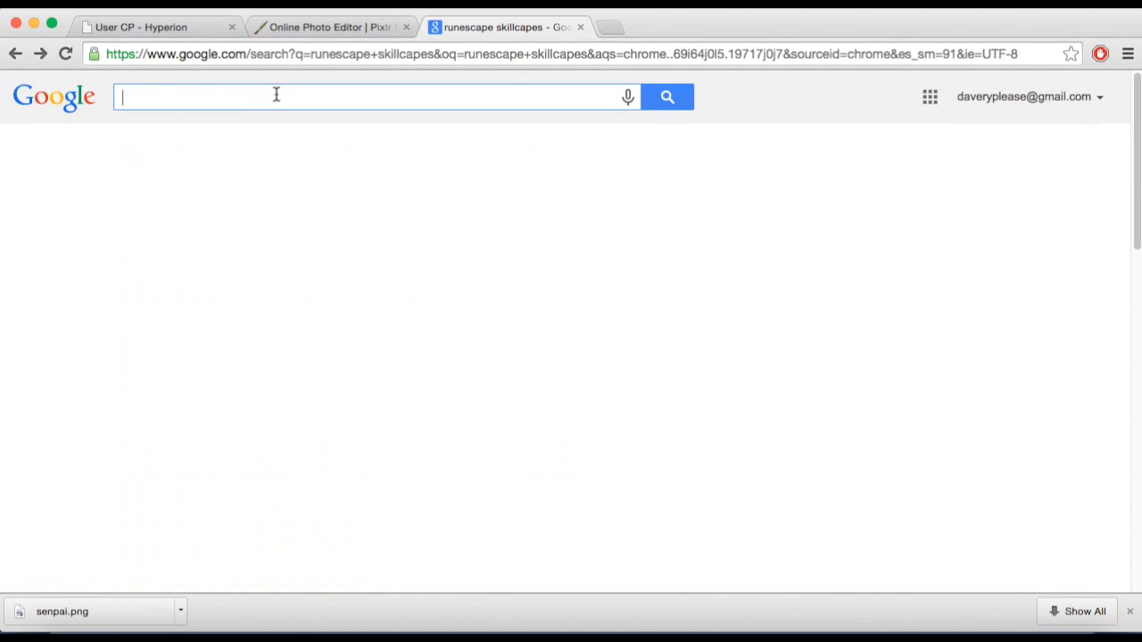
text(herblore )
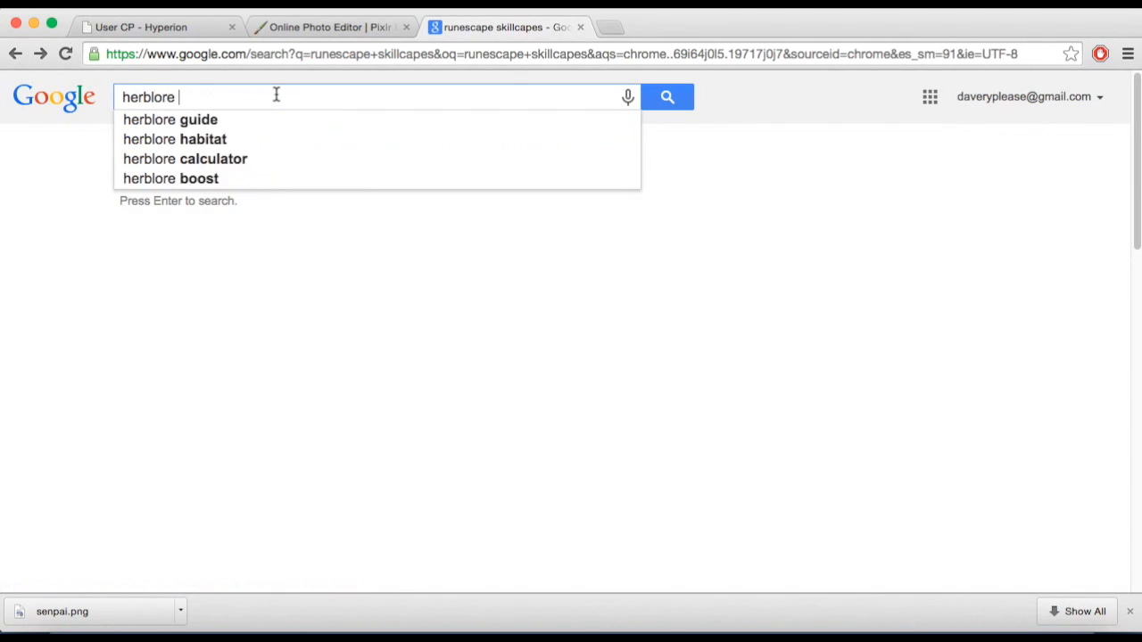
text(cape)
key(Return)
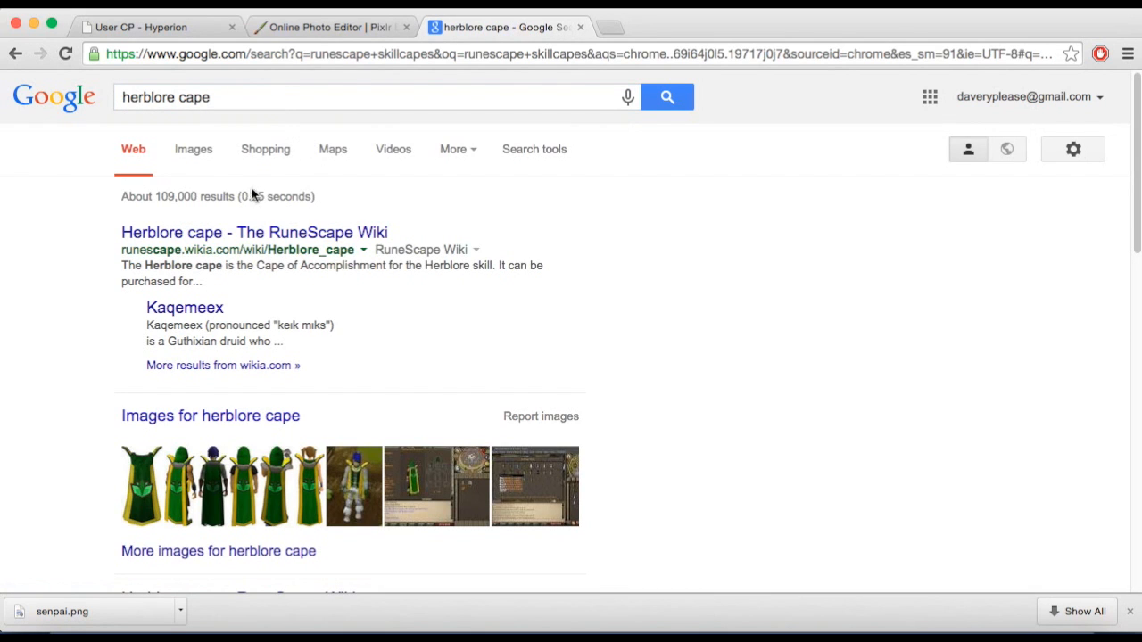
Show the image results for herblore cape and open the standalone cape picture, Herblore_cape_(t)_detail.png, at full size.
click(192, 150)
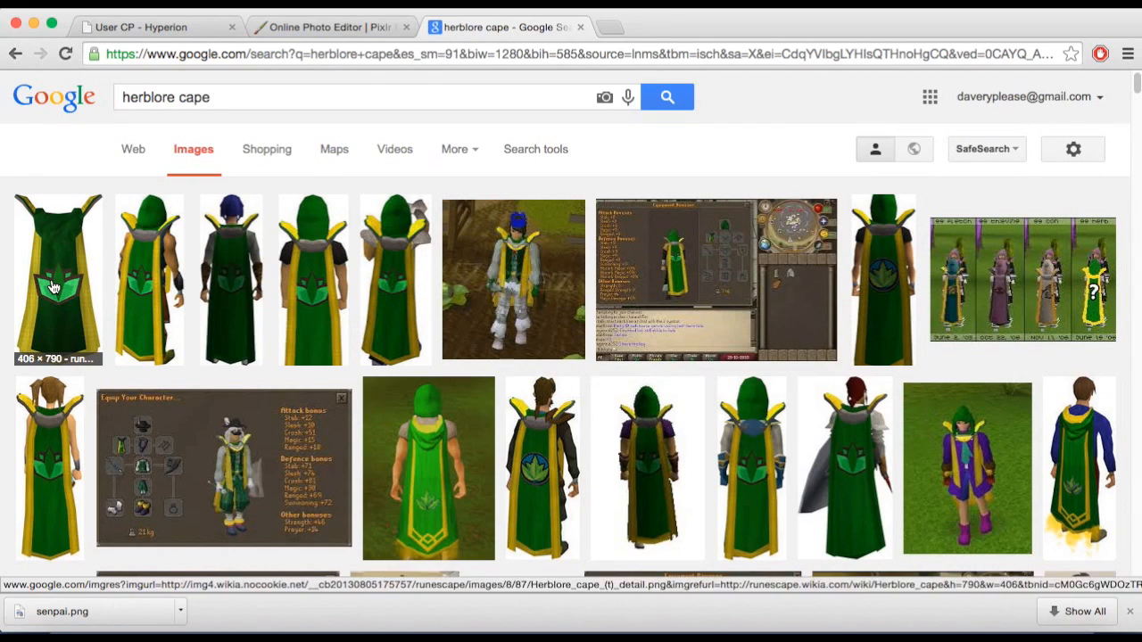
click(53, 287)
click(852, 332)
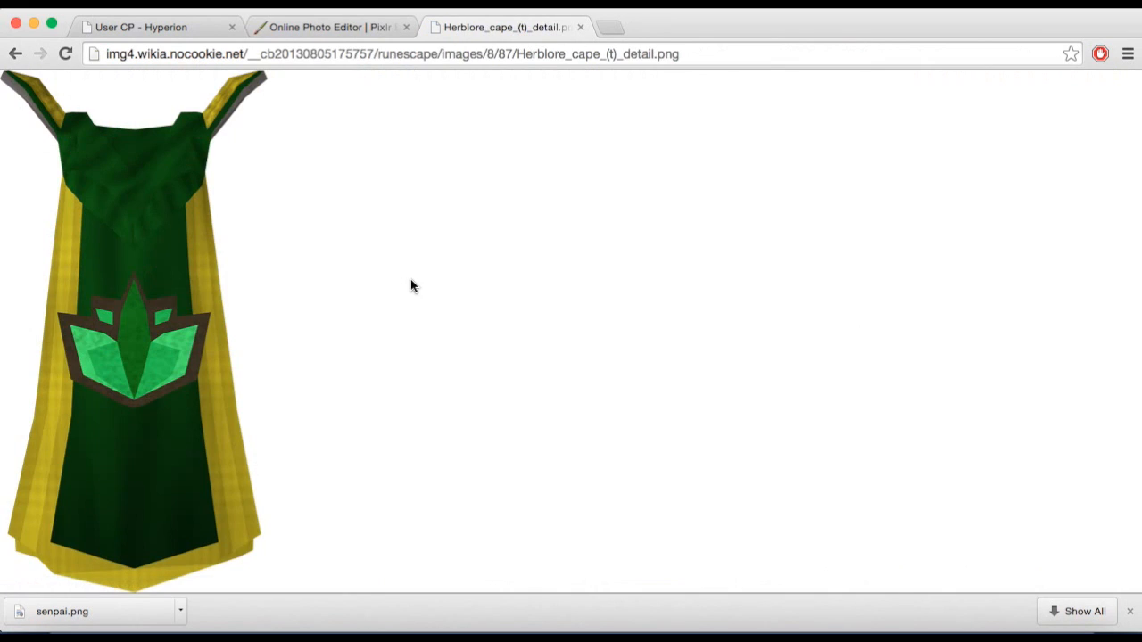
Save the full-size cape image to the Pictures folder as herbcape.png, and close the image page and the downloads bar.
right_click(156, 290)
click(183, 306)
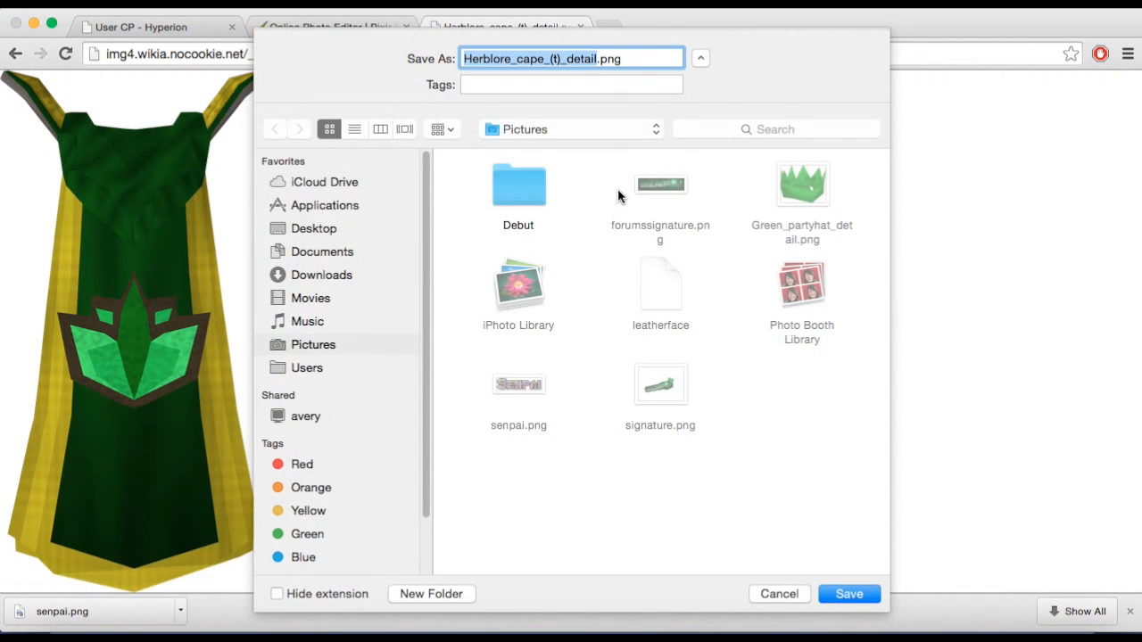
text(herbcape)
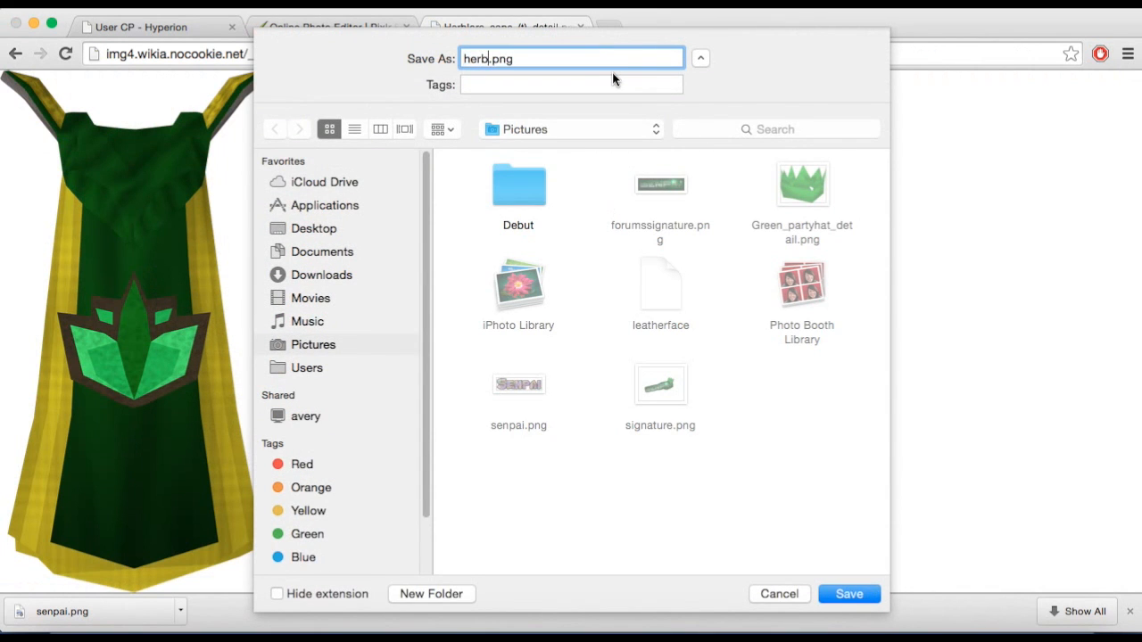
click(843, 596)
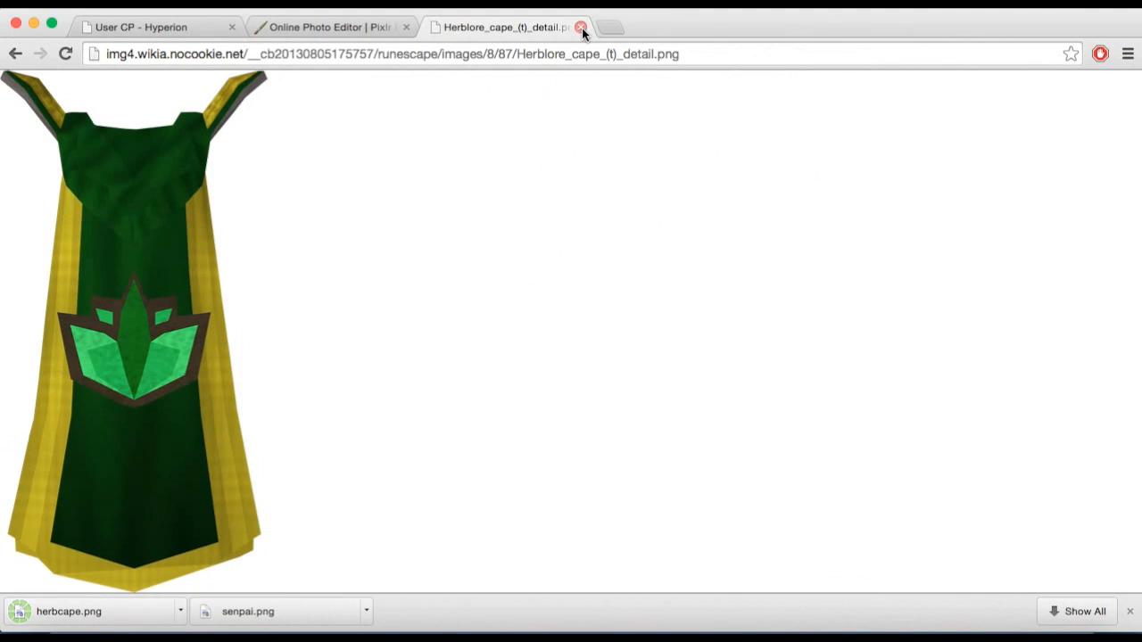
click(581, 30)
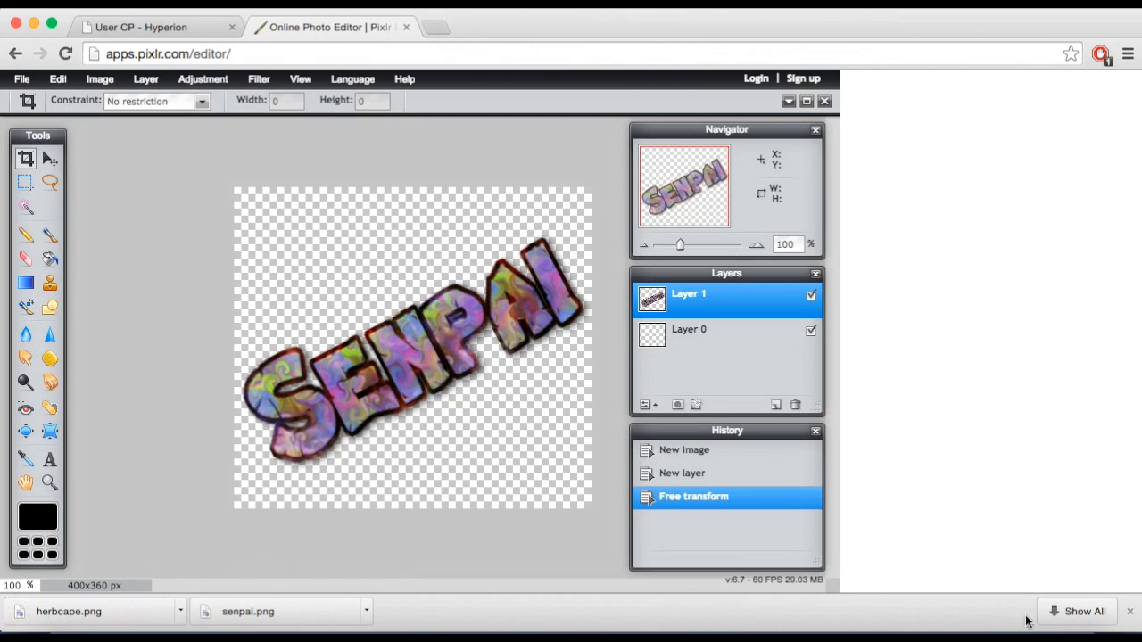
click(1130, 613)
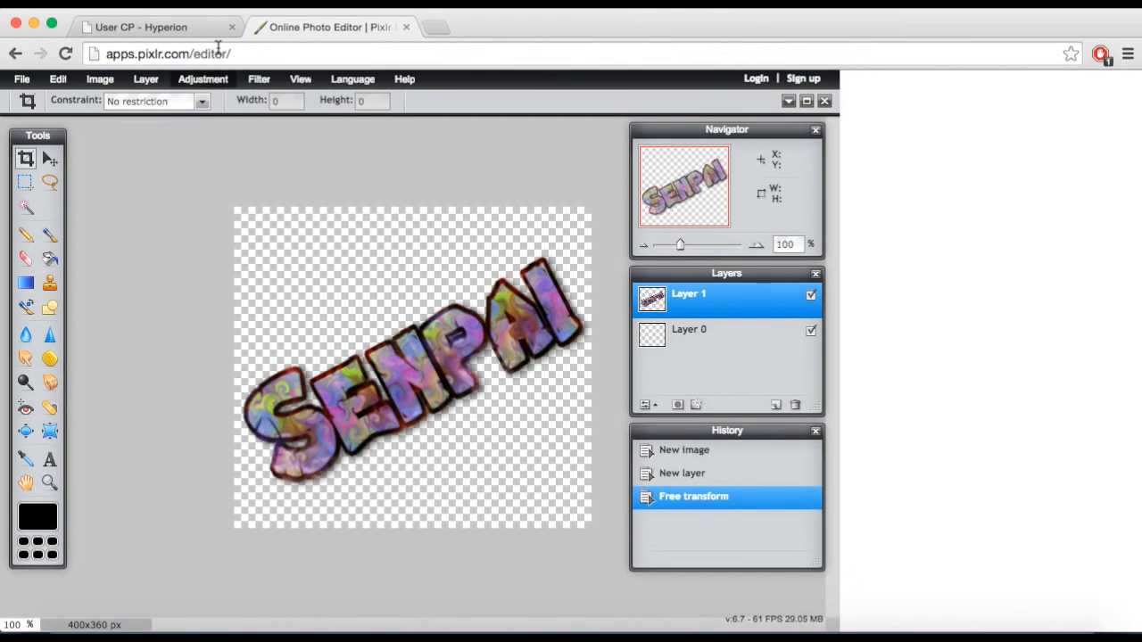
Add herbcape.png from the Pictures folder to the Pixlr composition as a new image layer.
click(98, 80)
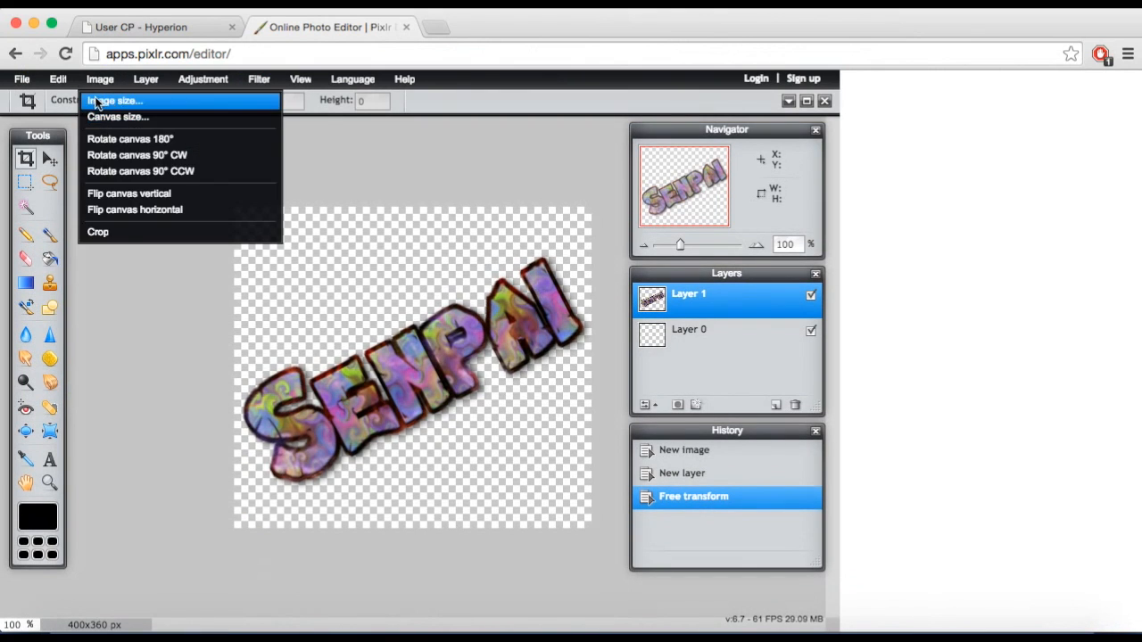
click(145, 80)
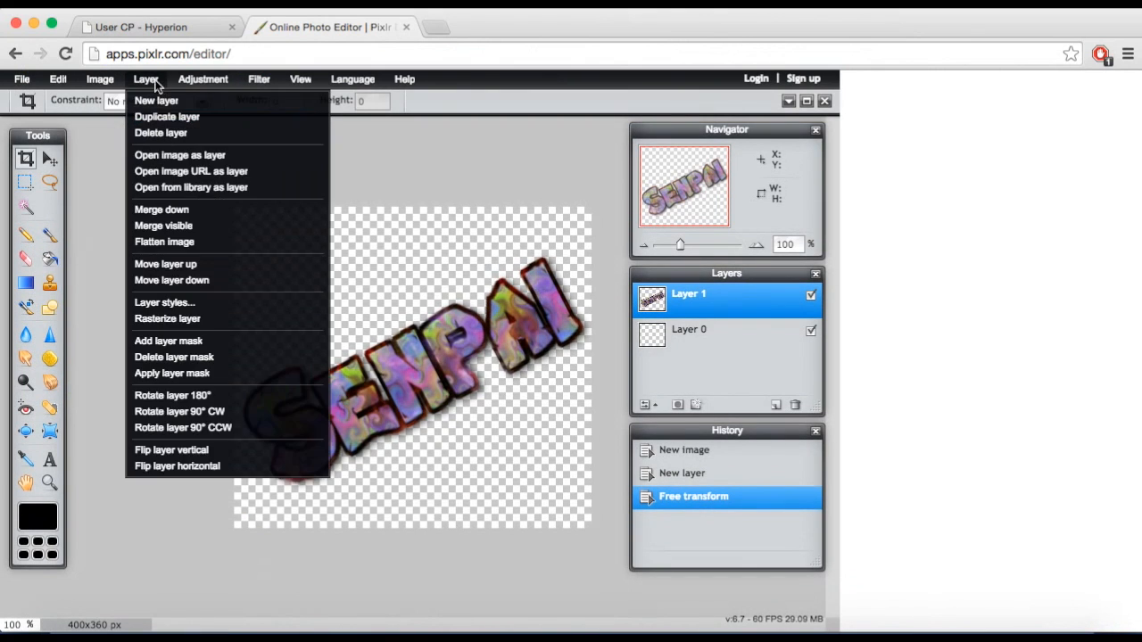
click(170, 155)
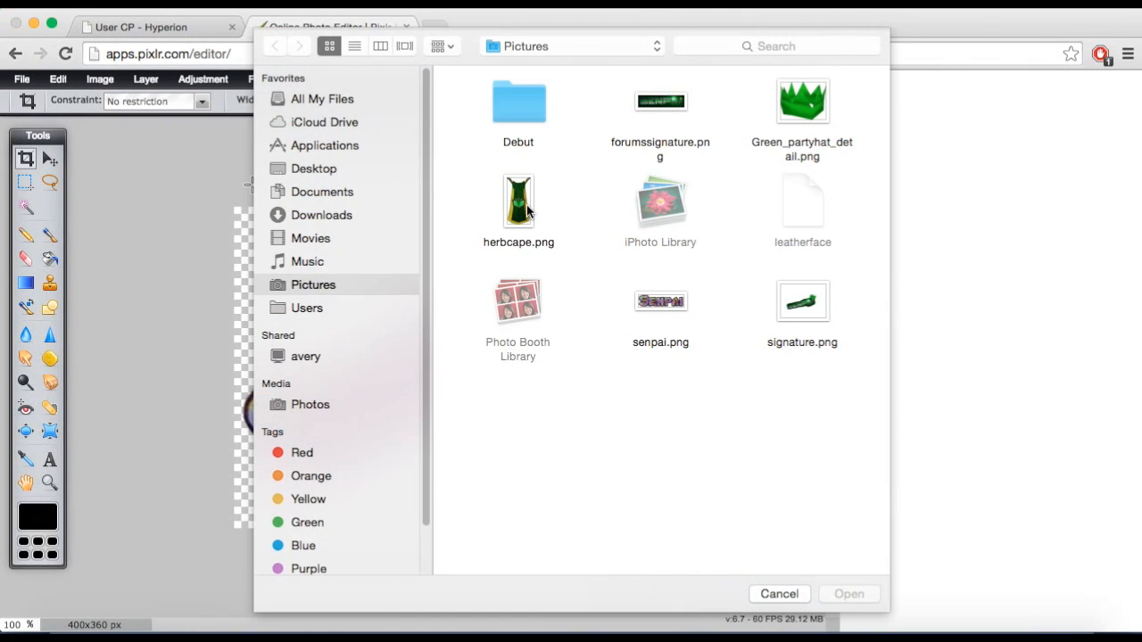
double_click(526, 210)
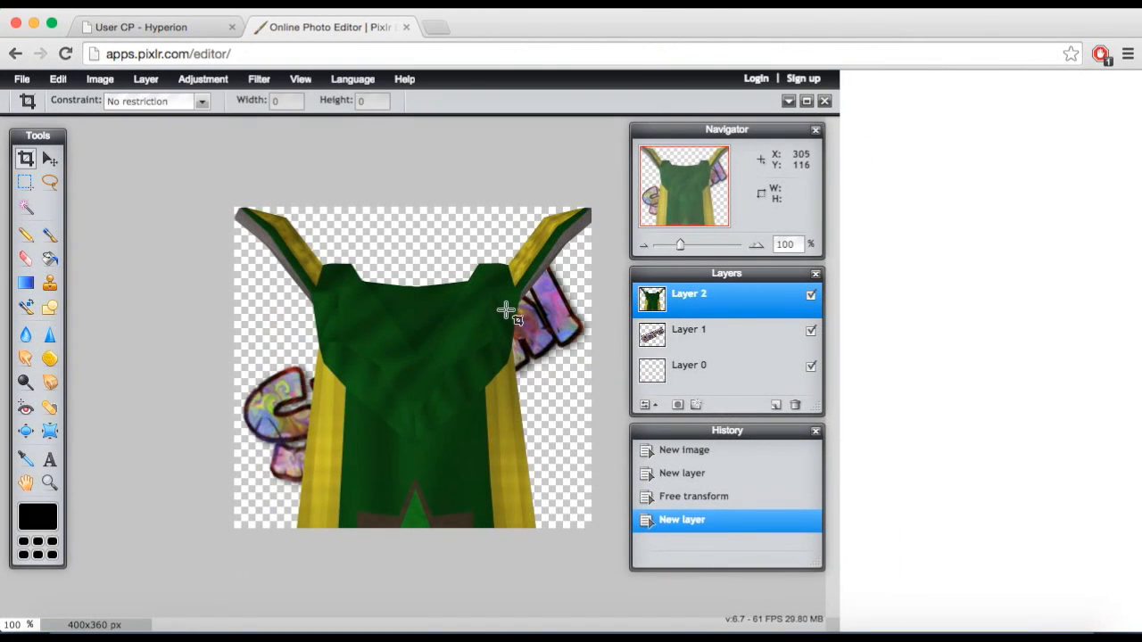
Free transform the cape layer so the whole cape fits centred on the canvas, apply the changes, and place it beneath the Senpai layer.
click(58, 79)
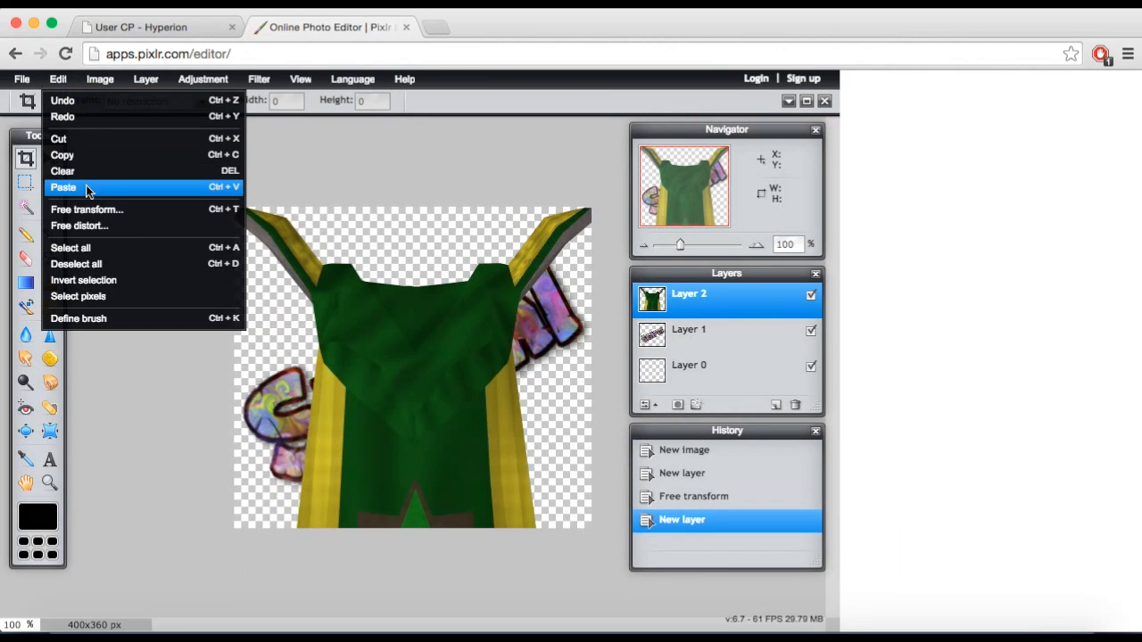
click(89, 208)
drag(599, 207, 471, 483)
drag(446, 528, 453, 343)
drag(482, 295, 511, 224)
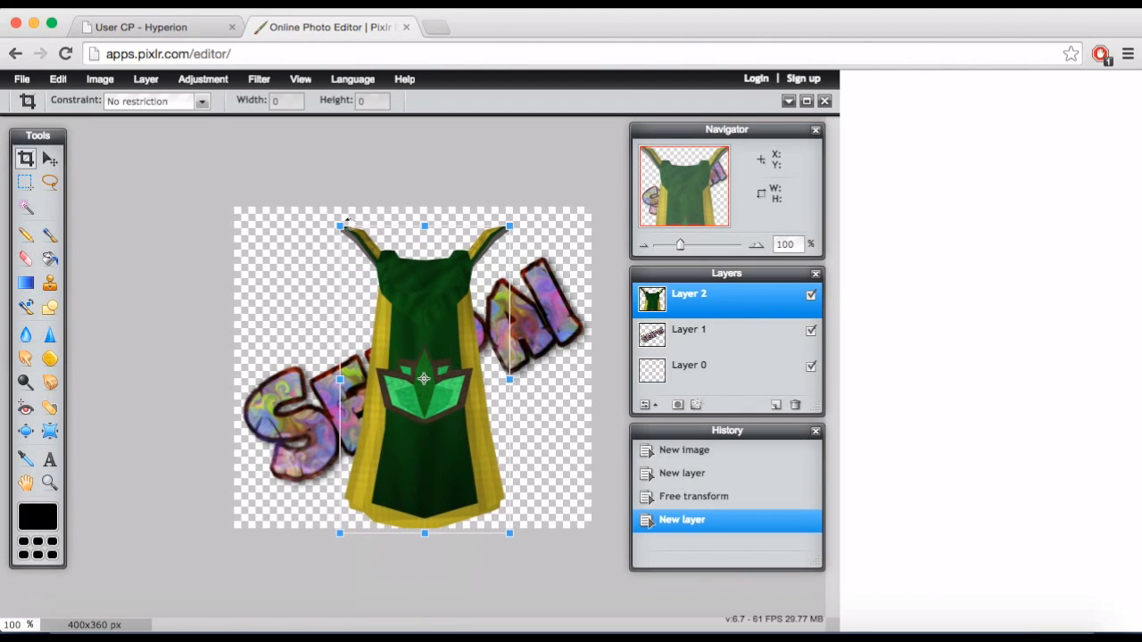
drag(403, 295, 408, 308)
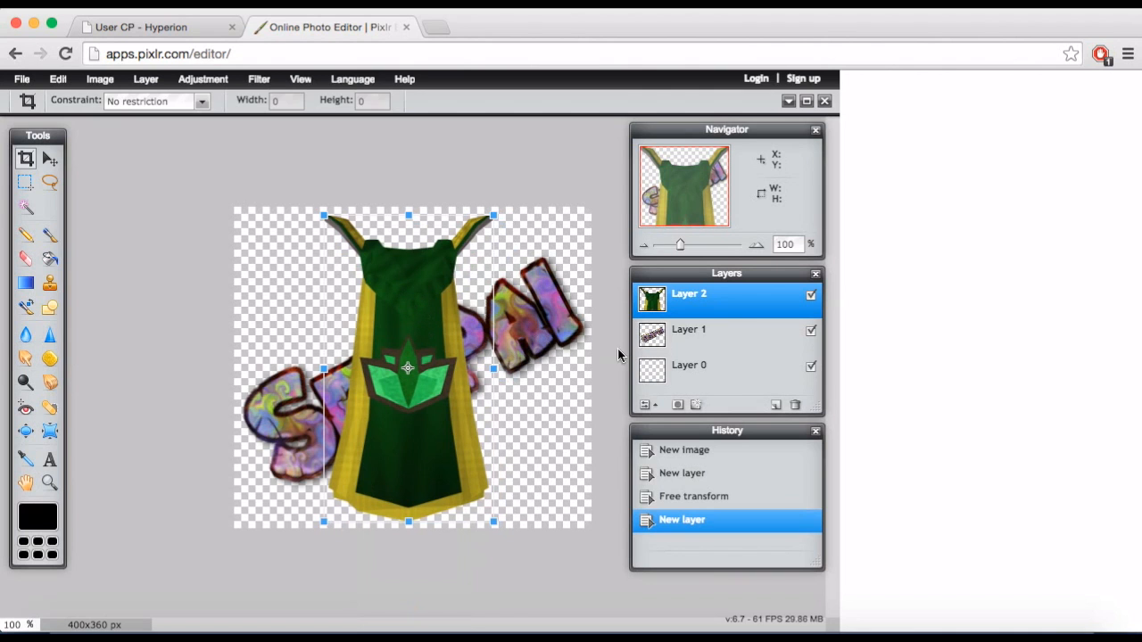
click(568, 383)
click(361, 388)
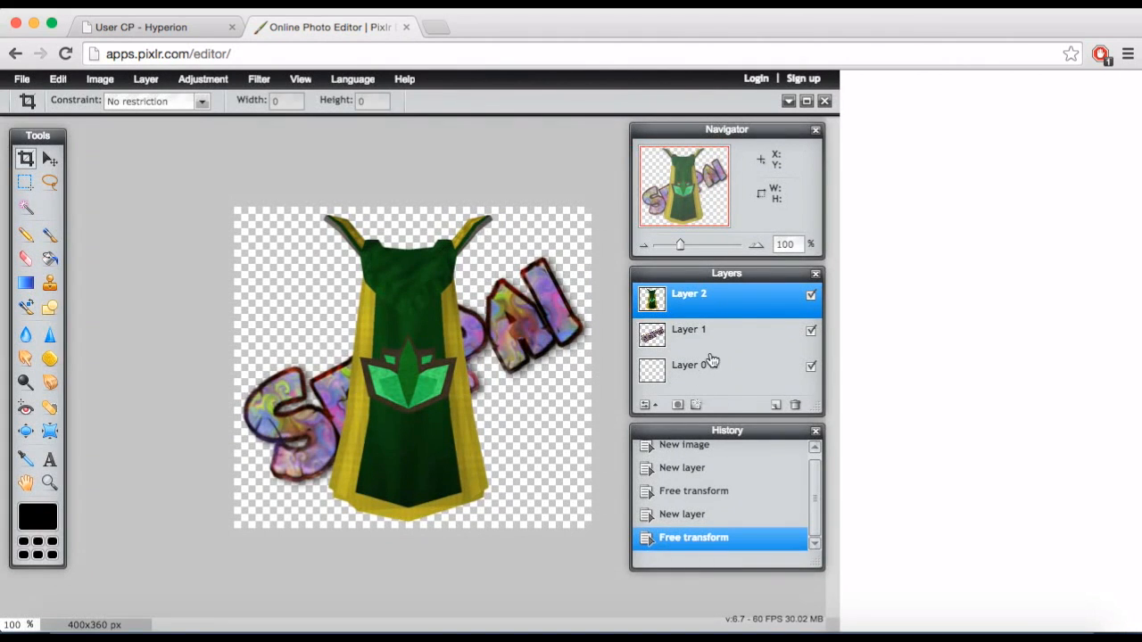
drag(746, 307, 740, 352)
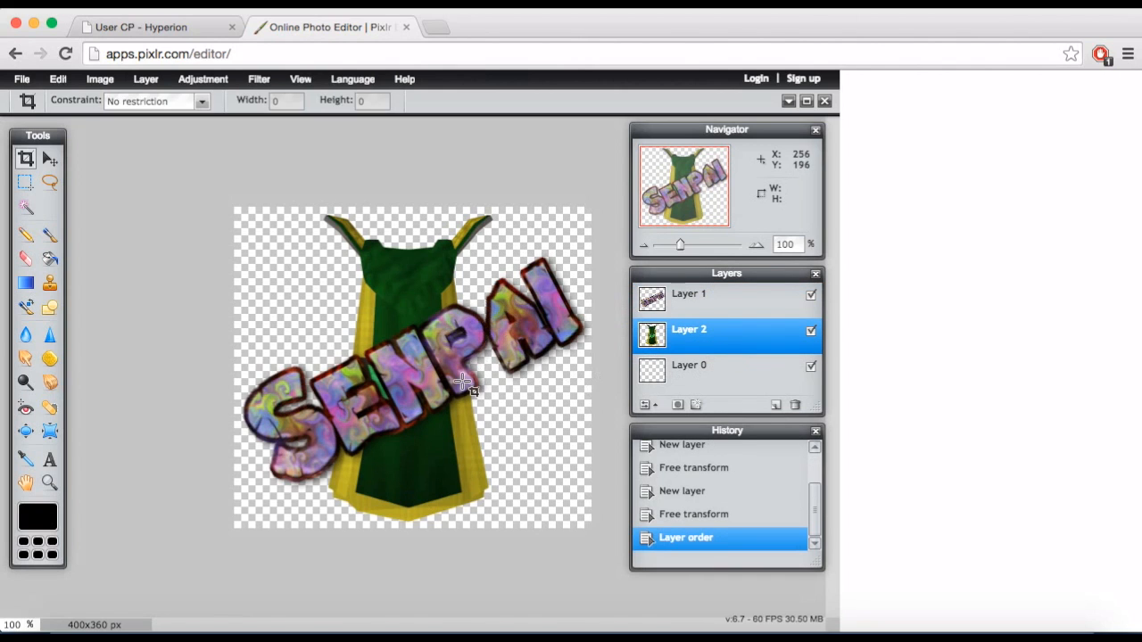
click(57, 79)
click(99, 212)
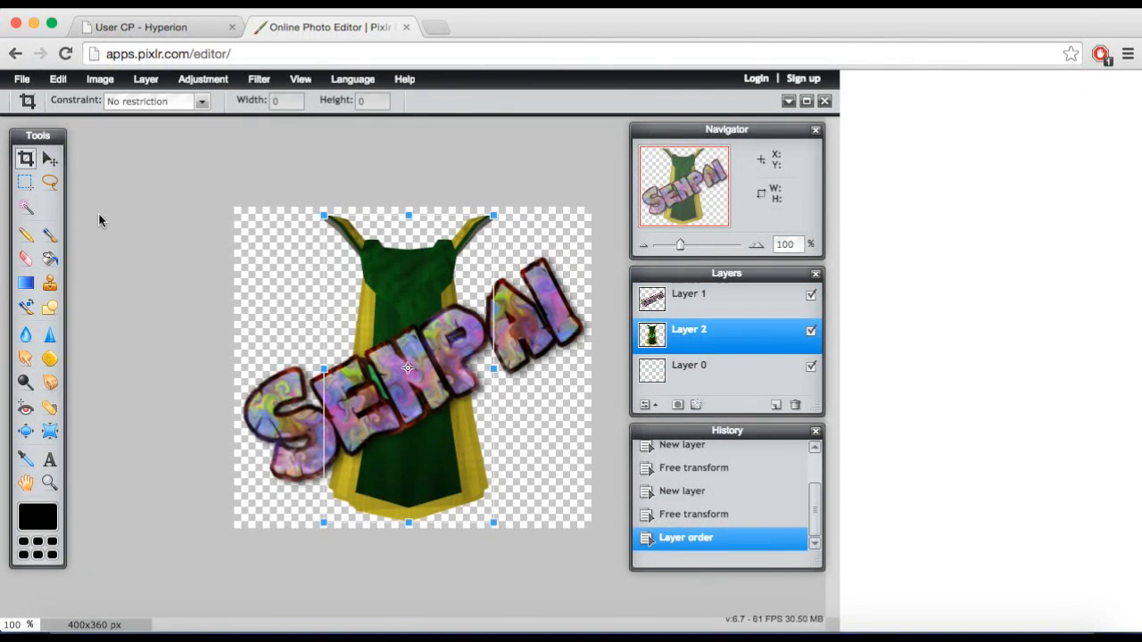
click(693, 304)
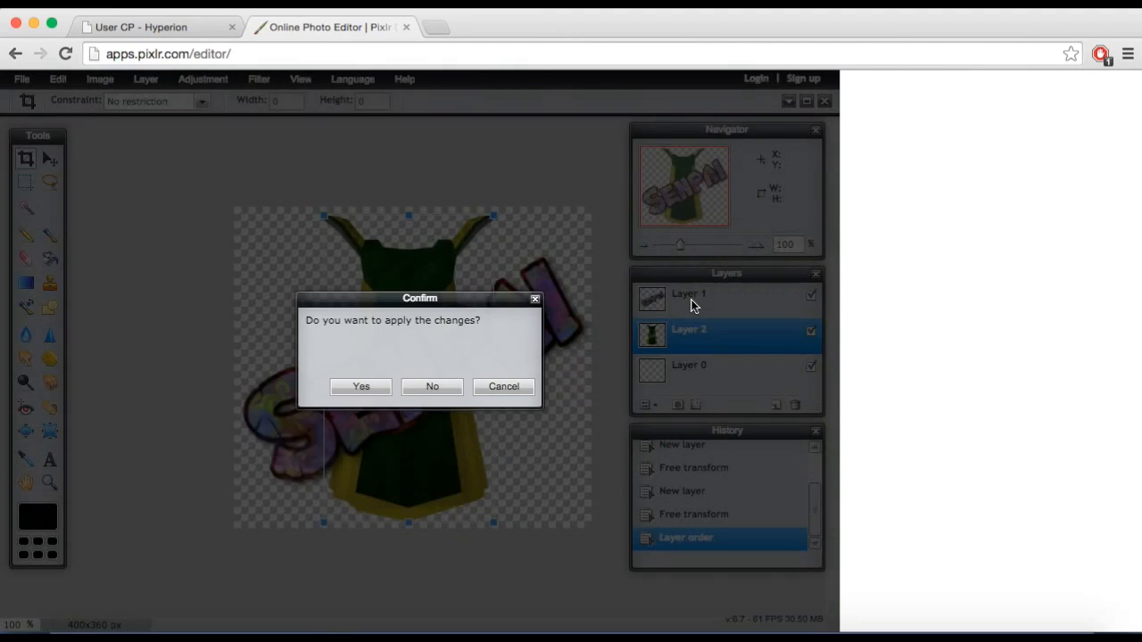
click(361, 387)
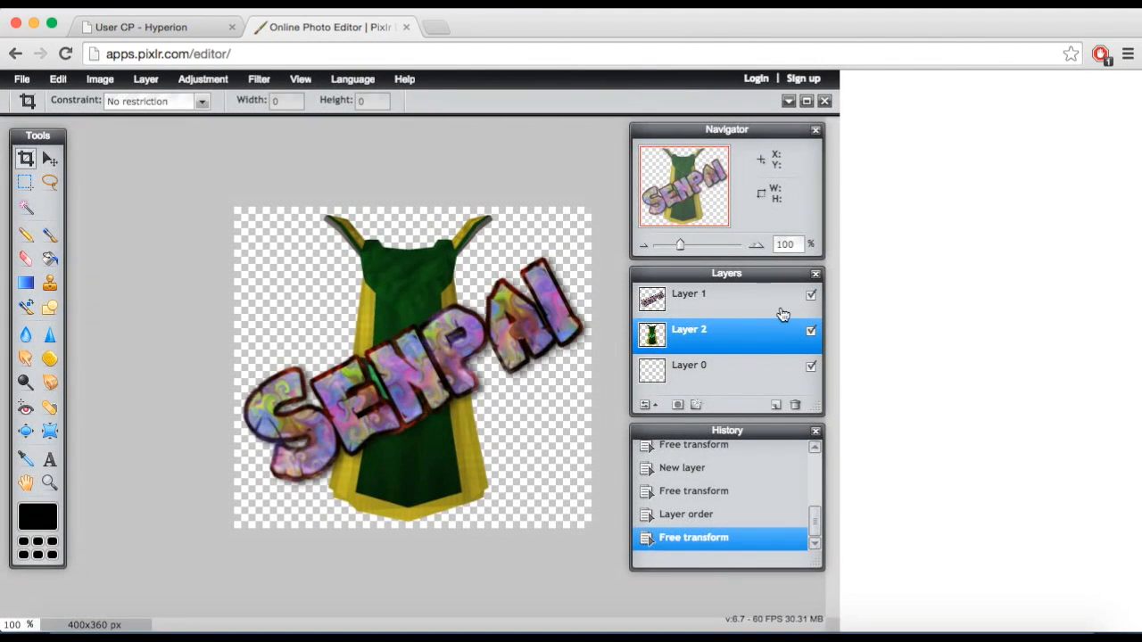
Free transform the Senpai layer, rotating it clockwise to level the text and moving it up over the cape's shoulders, and apply the changes.
click(753, 287)
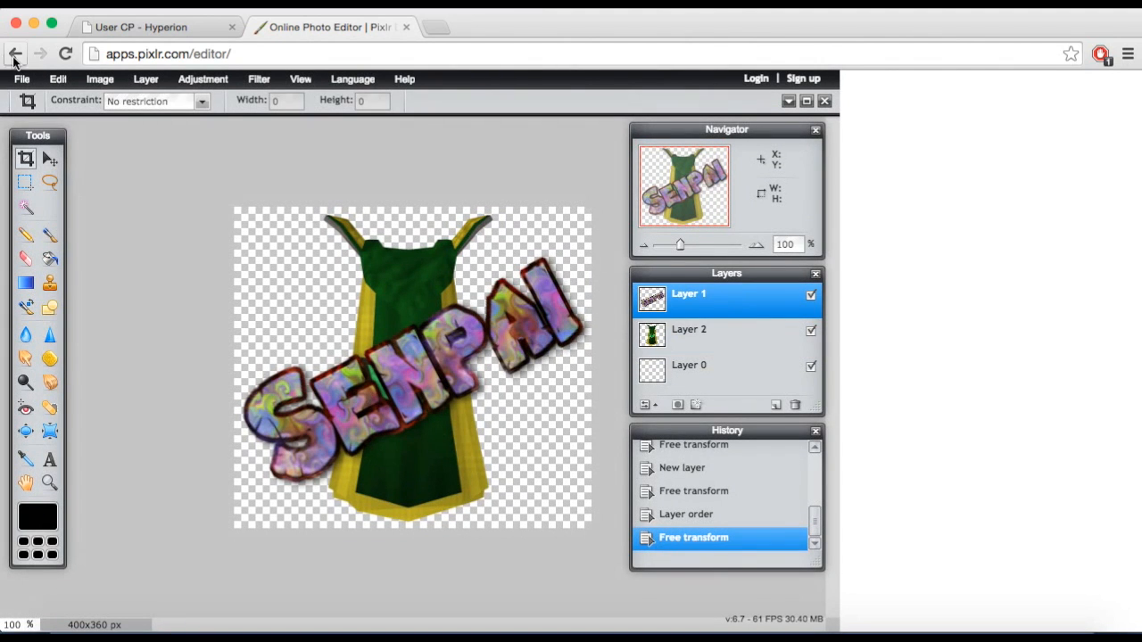
click(58, 78)
click(103, 209)
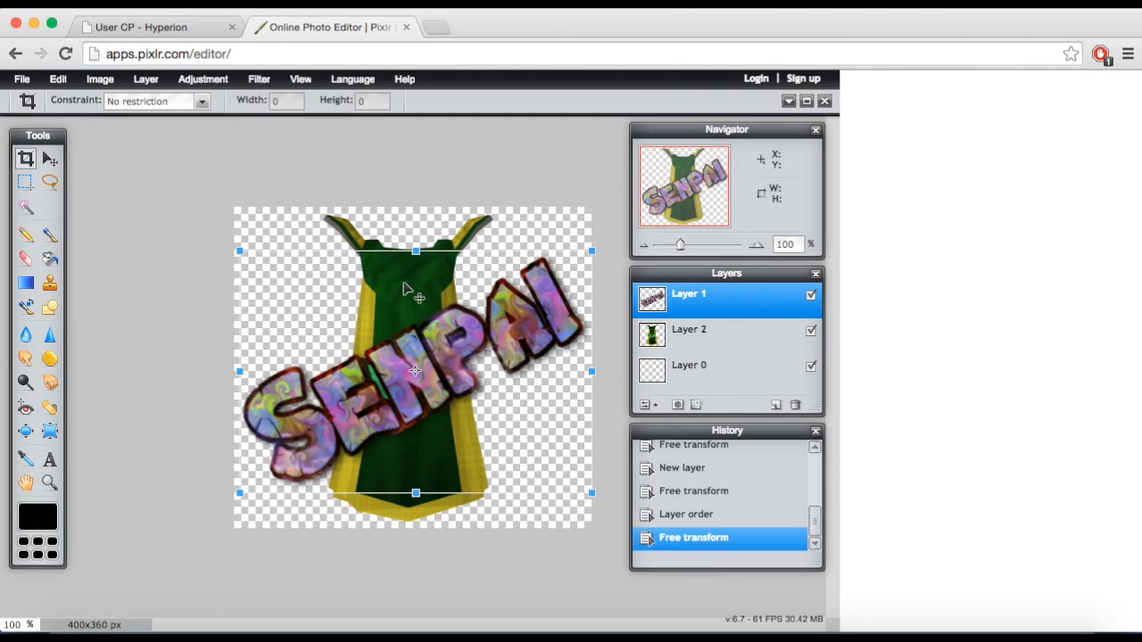
drag(593, 251, 556, 323)
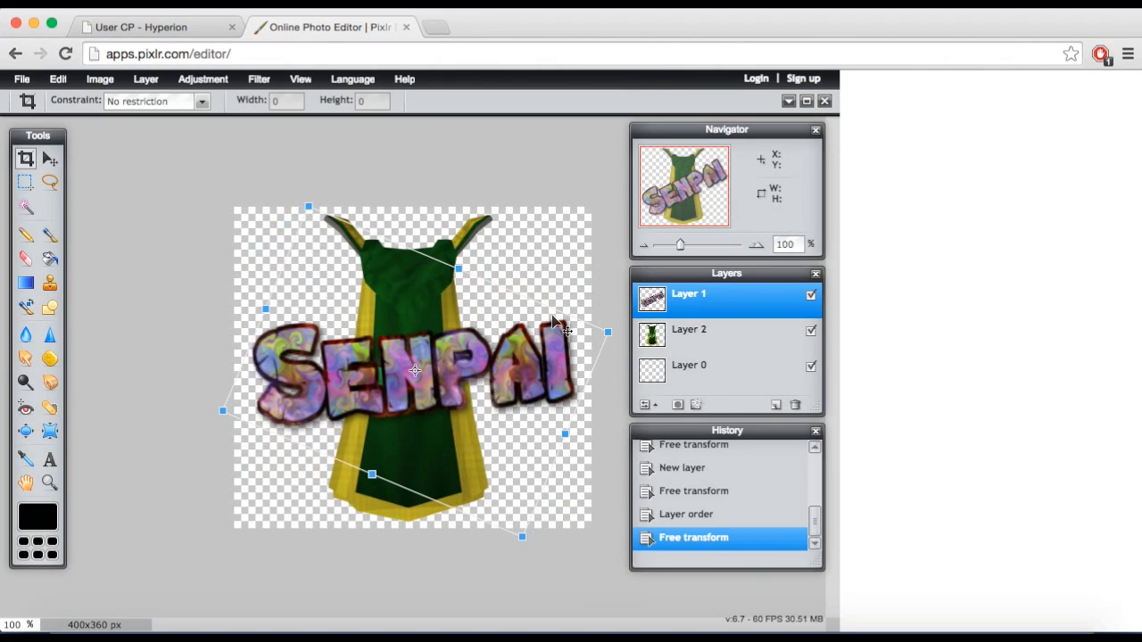
drag(454, 356, 452, 272)
click(576, 445)
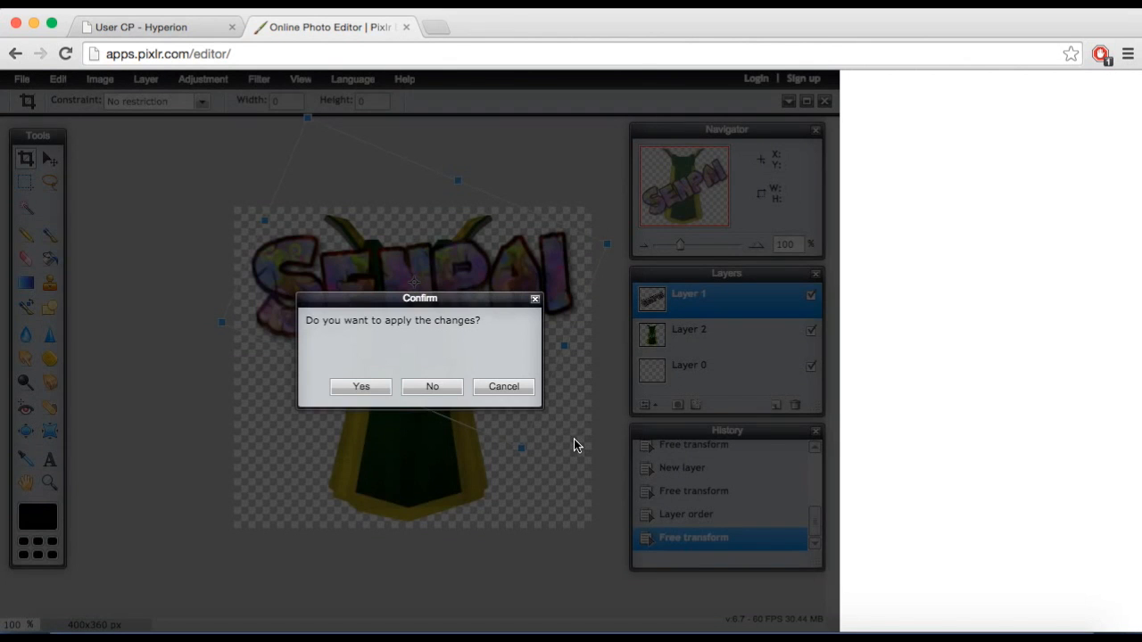
click(360, 387)
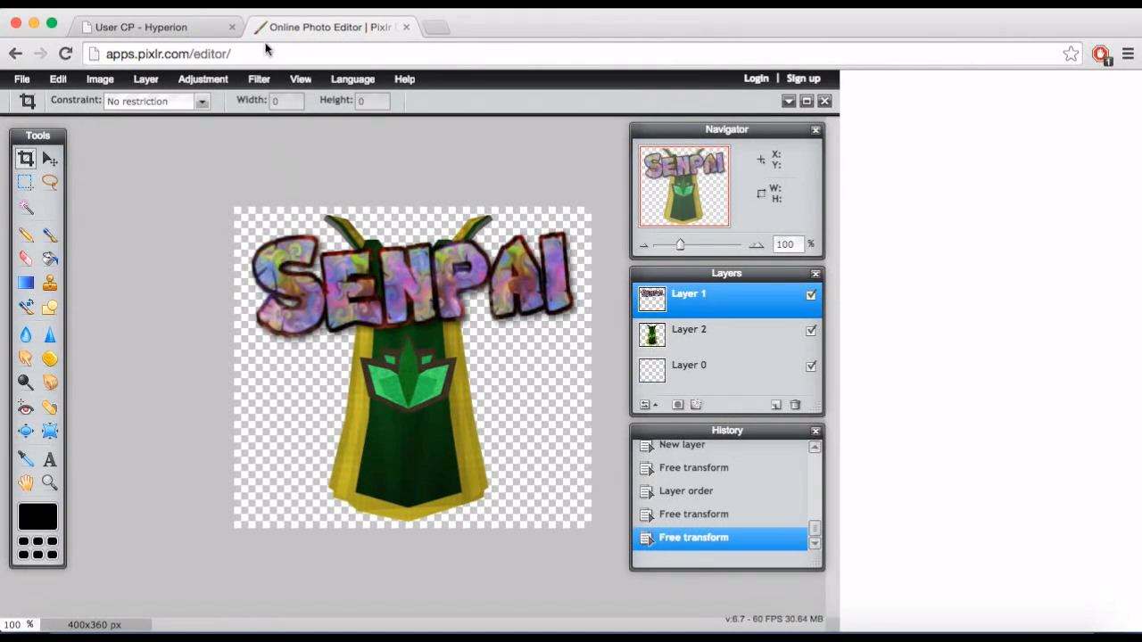
Open cooltext.com in a new browser tab.
click(435, 32)
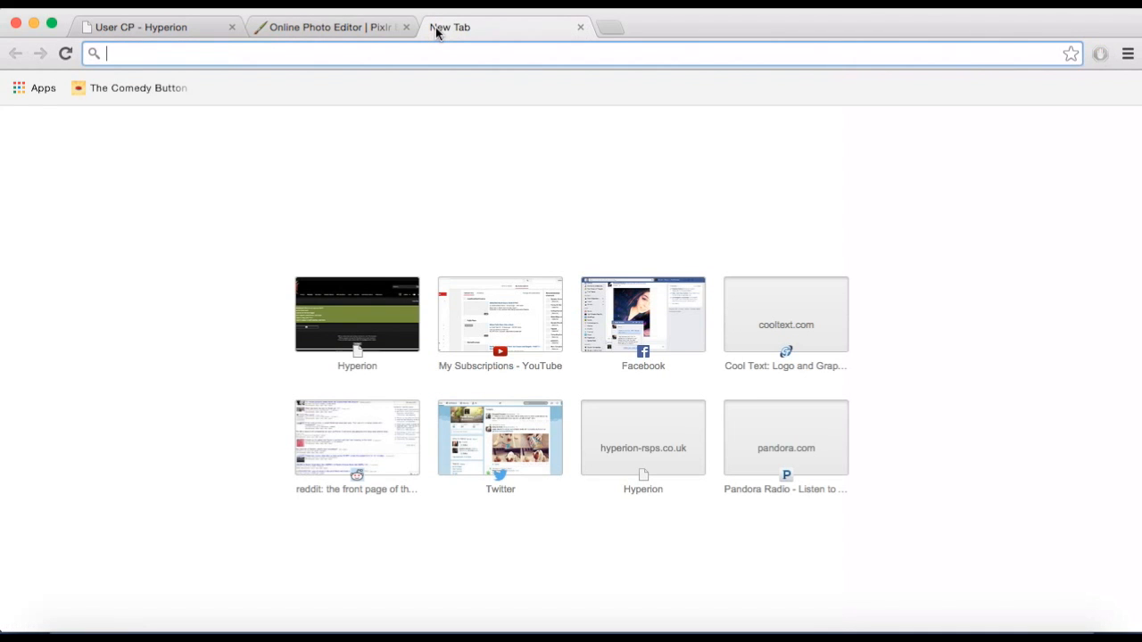
text(cooltext.com)
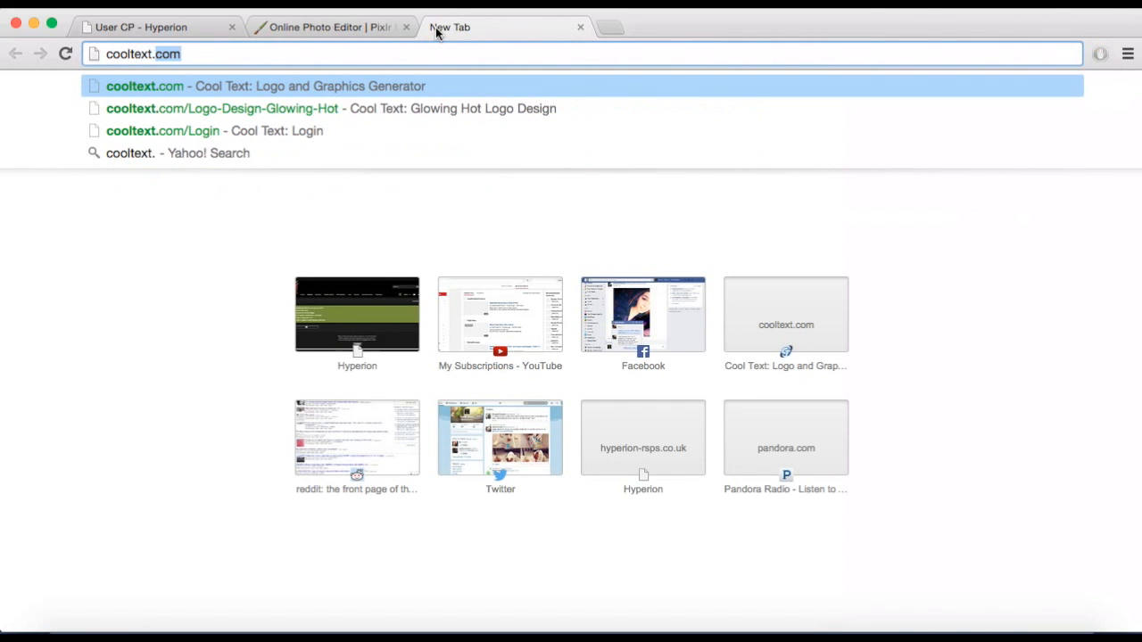
key(Return)
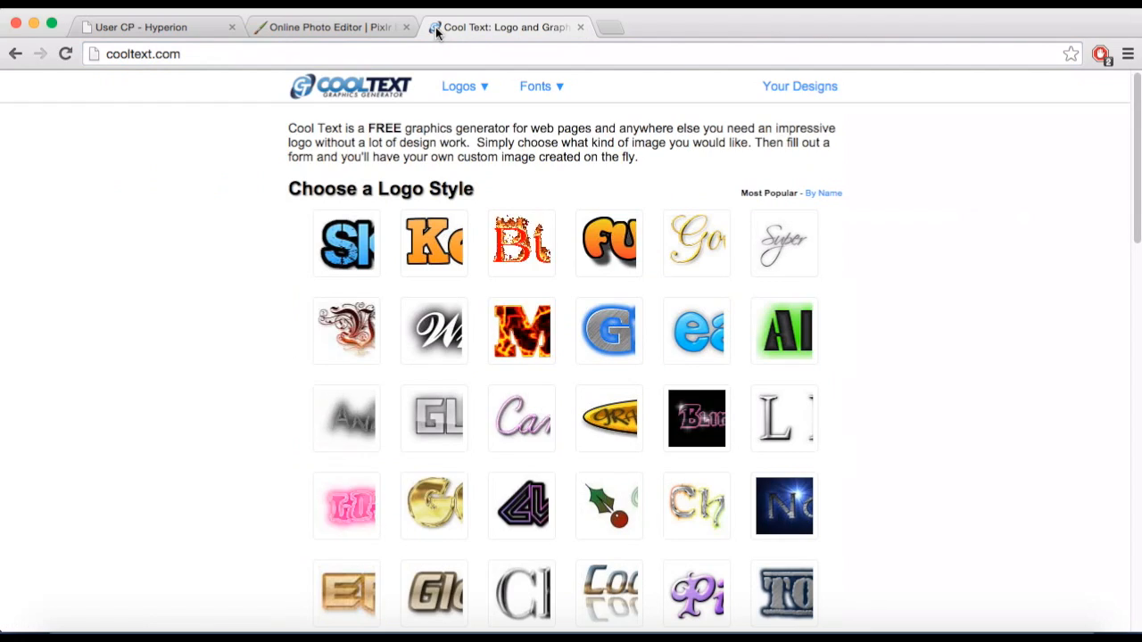
Browse the Cool Text logo style gallery for a design suited to the signature's additional text graphic.
mouse_move(458, 85)
scroll(670, 339, down, 10)
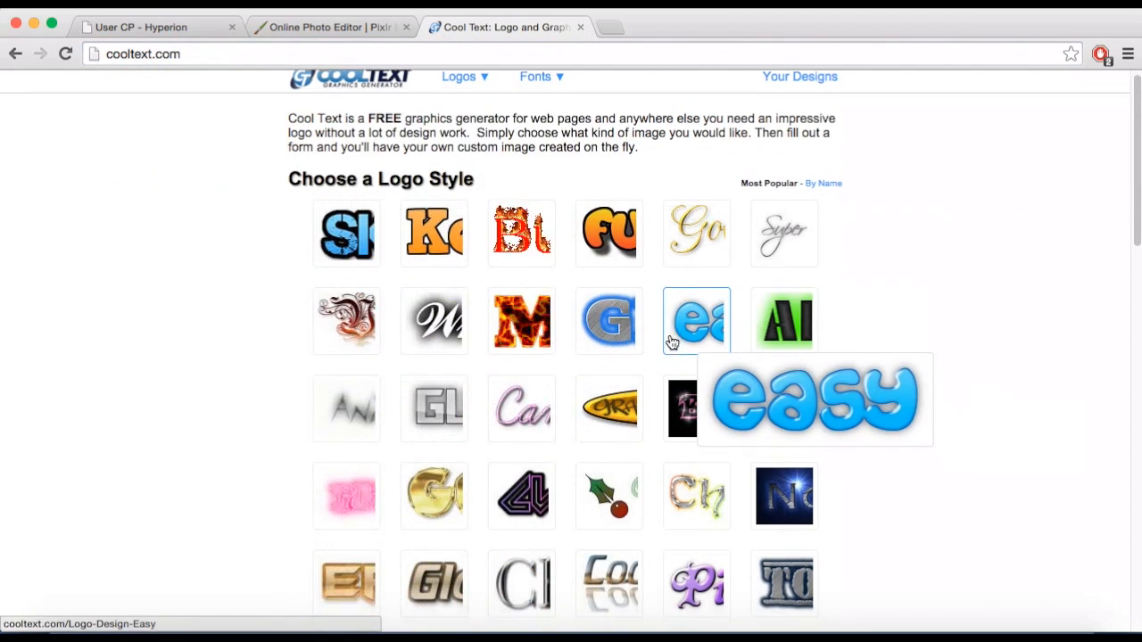
scroll(669, 340, down, 5)
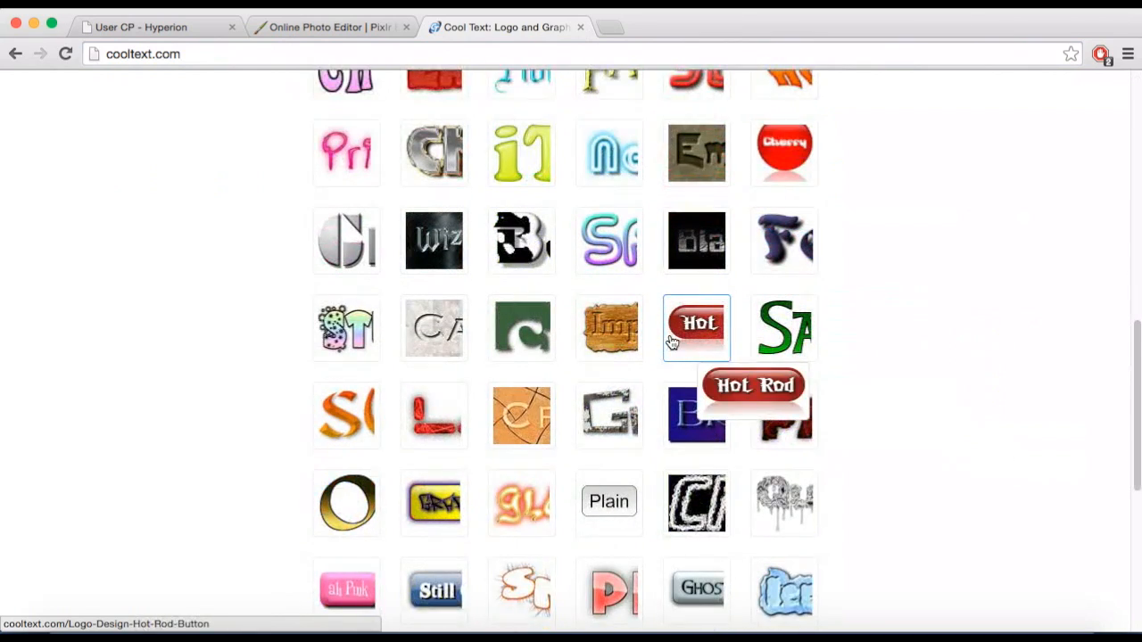
scroll(670, 339, down, 3)
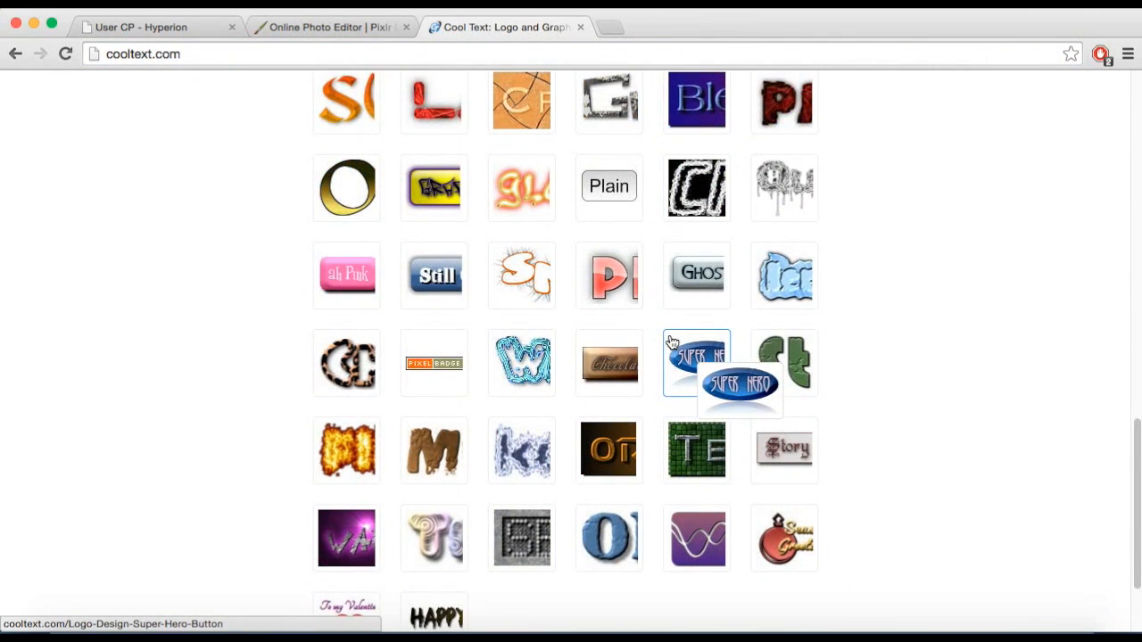
scroll(669, 340, down, 2)
scroll(670, 340, up, 1)
mouse_move(784, 230)
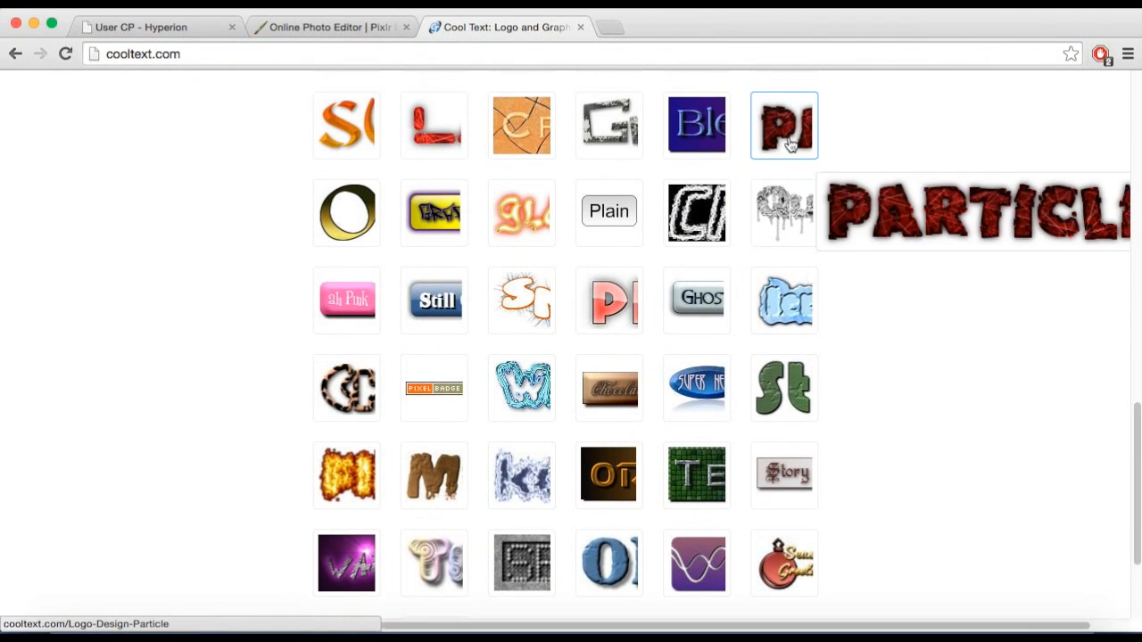
scroll(590, 241, down, 1)
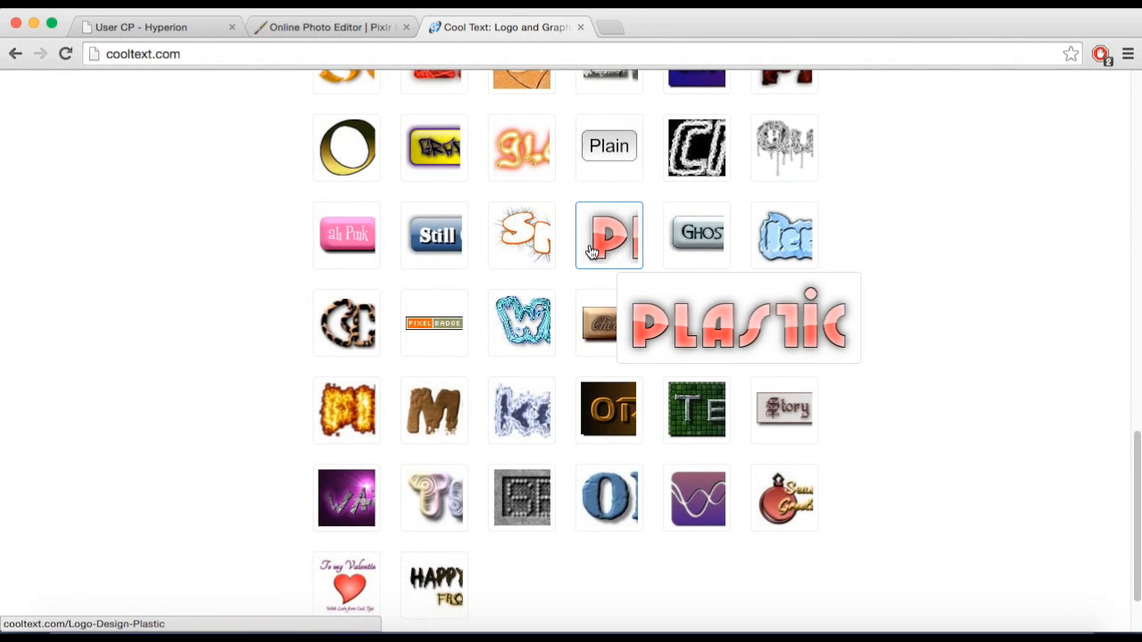
scroll(590, 245, up, 6)
scroll(590, 250, up, 4)
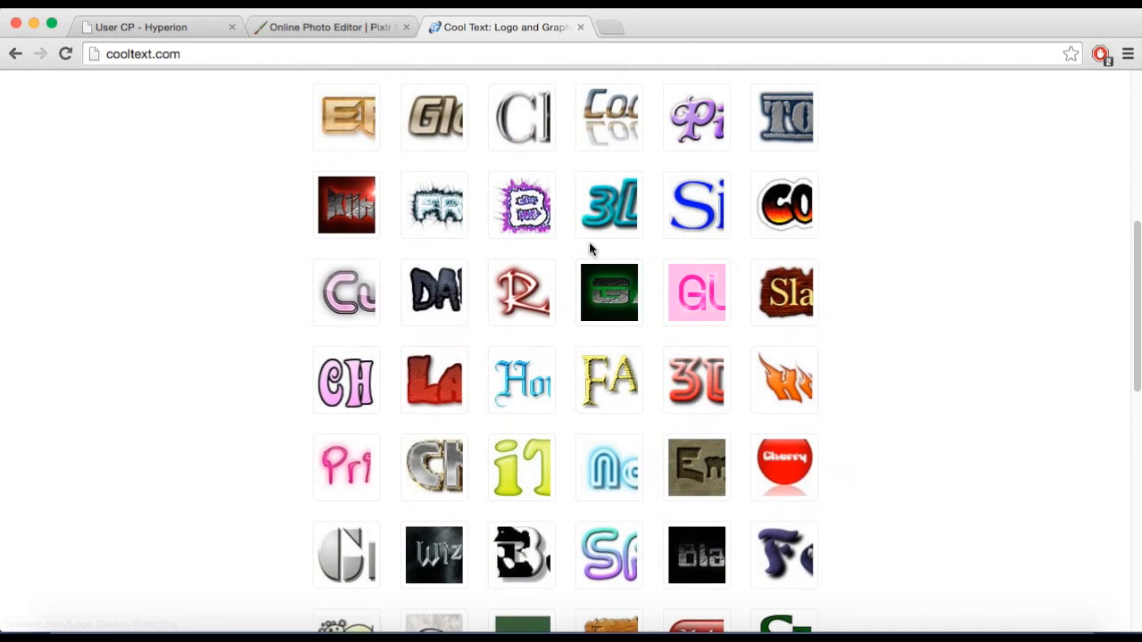
mouse_move(364, 184)
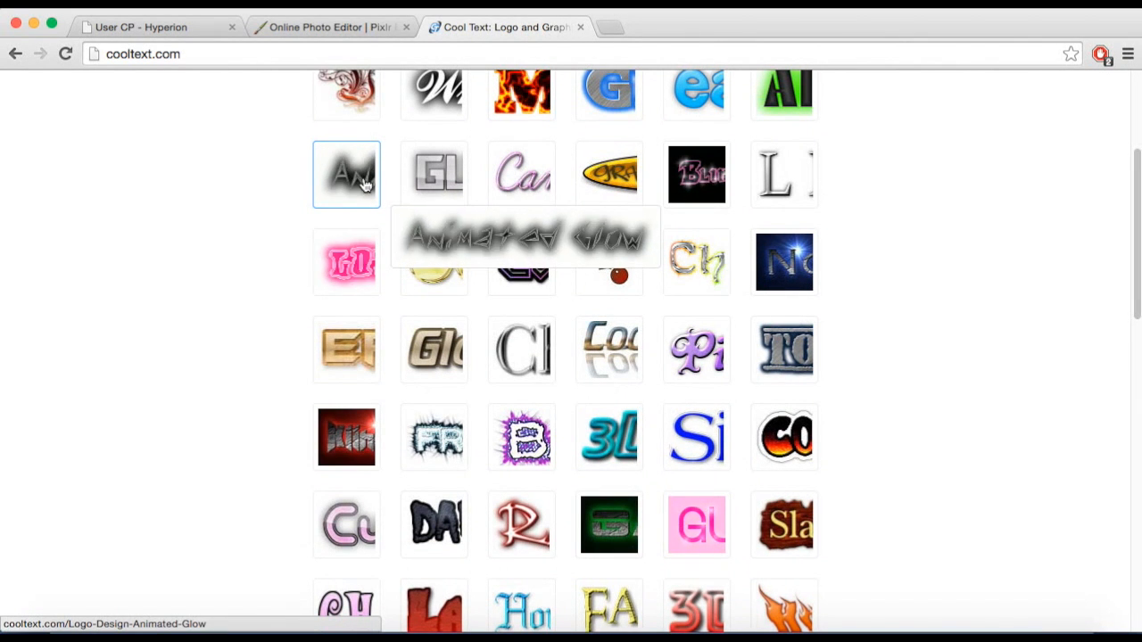
mouse_move(683, 267)
scroll(654, 268, down, 5)
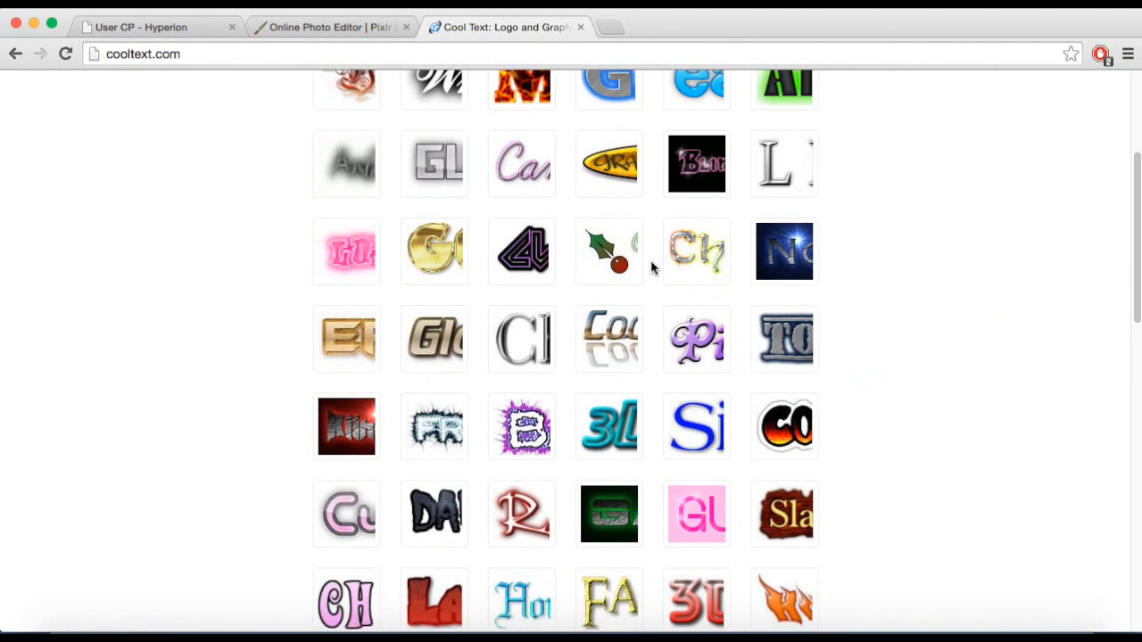
scroll(651, 267, down, 4)
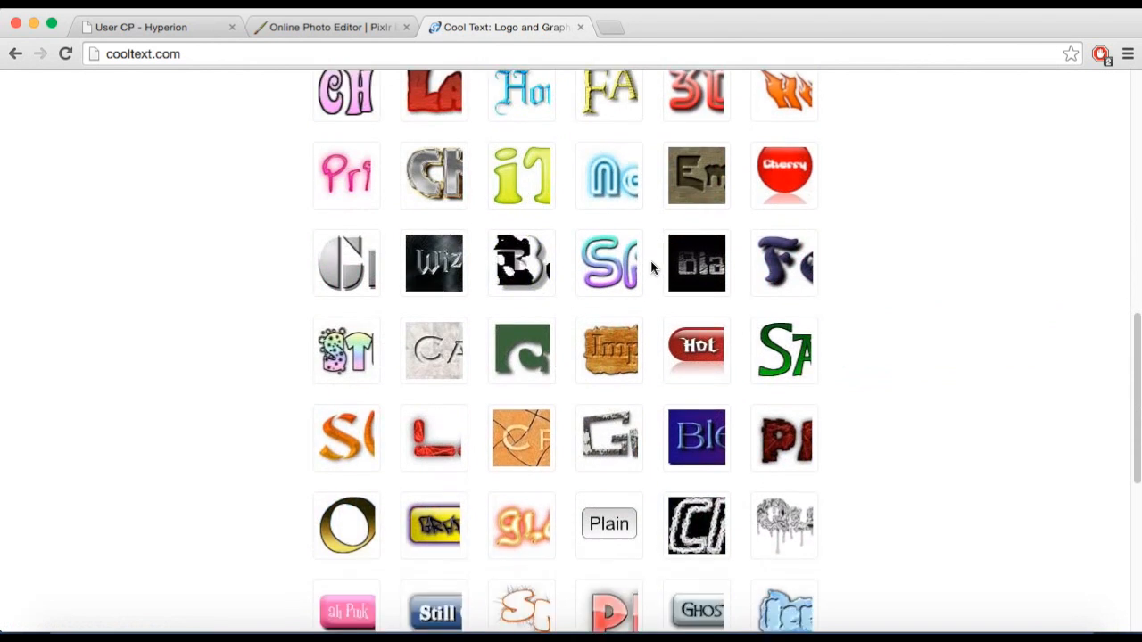
Choose the Plain button design and set its logo text to "#1 Novice" at text size 60.
mouse_move(611, 211)
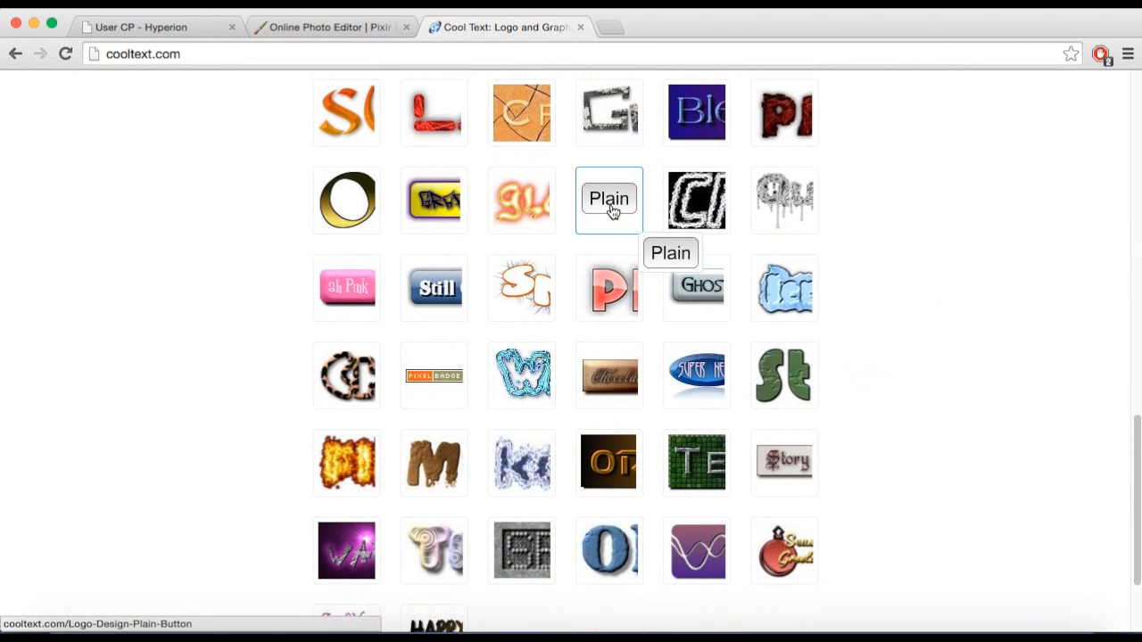
click(612, 212)
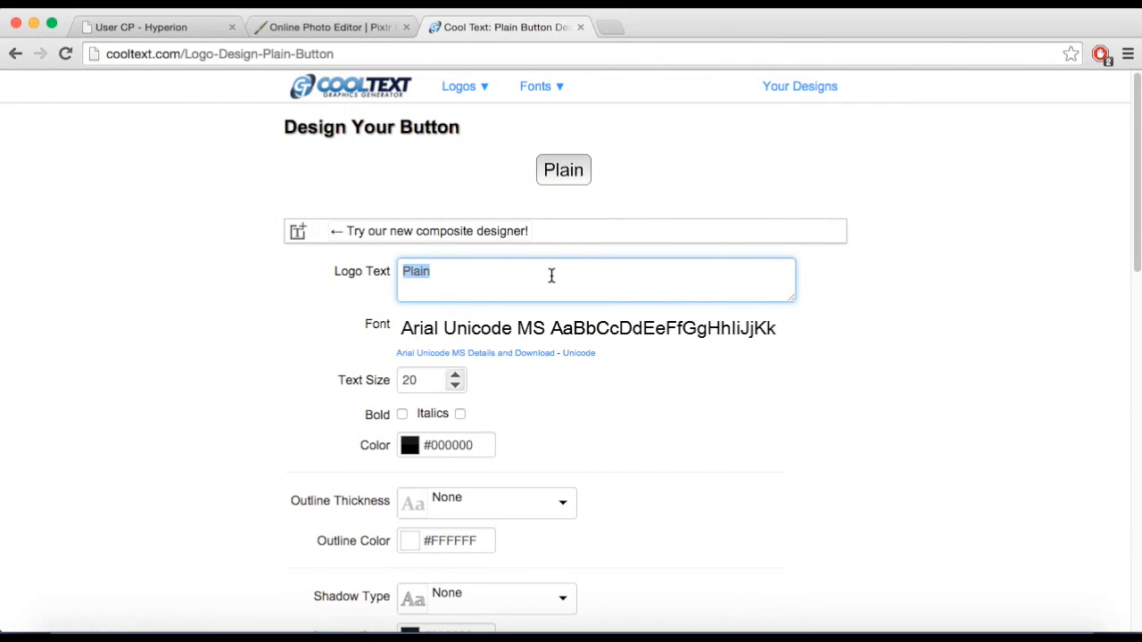
text(#1 Novice)
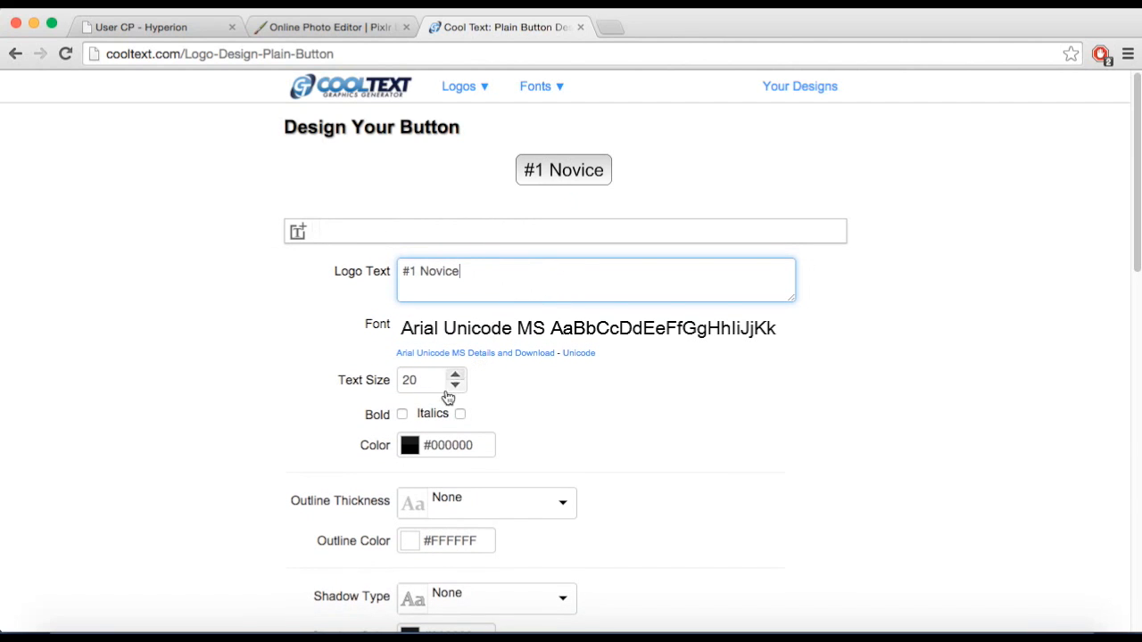
click(454, 377)
click(454, 378)
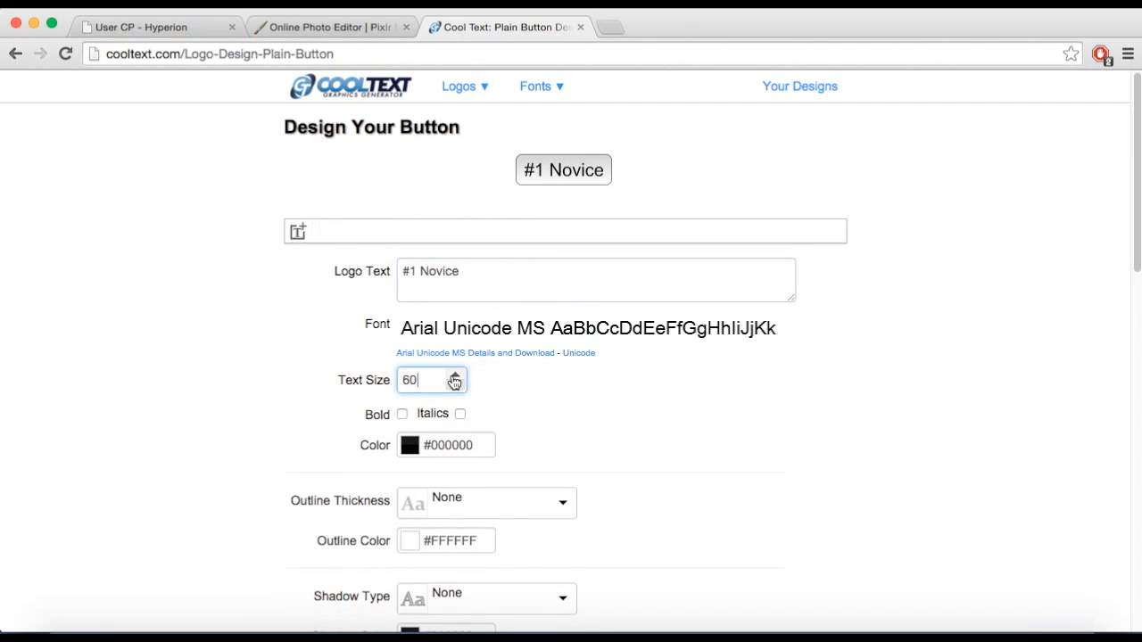
Save the "#1 Novice" button image to the Pictures folder as RenderedImage.png.
right_click(574, 191)
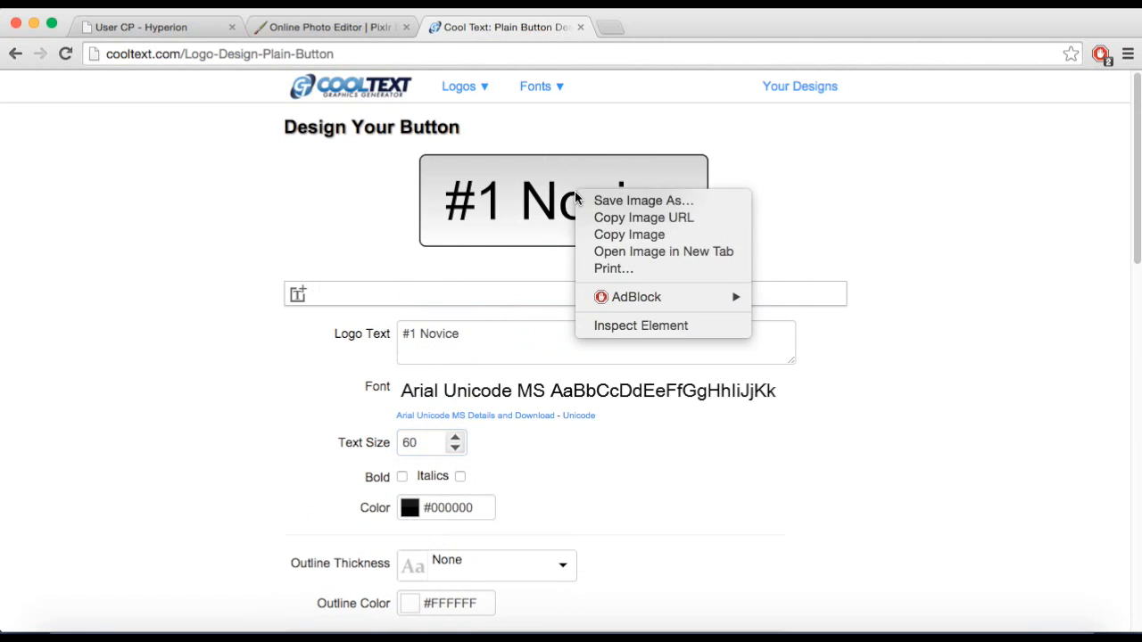
click(594, 199)
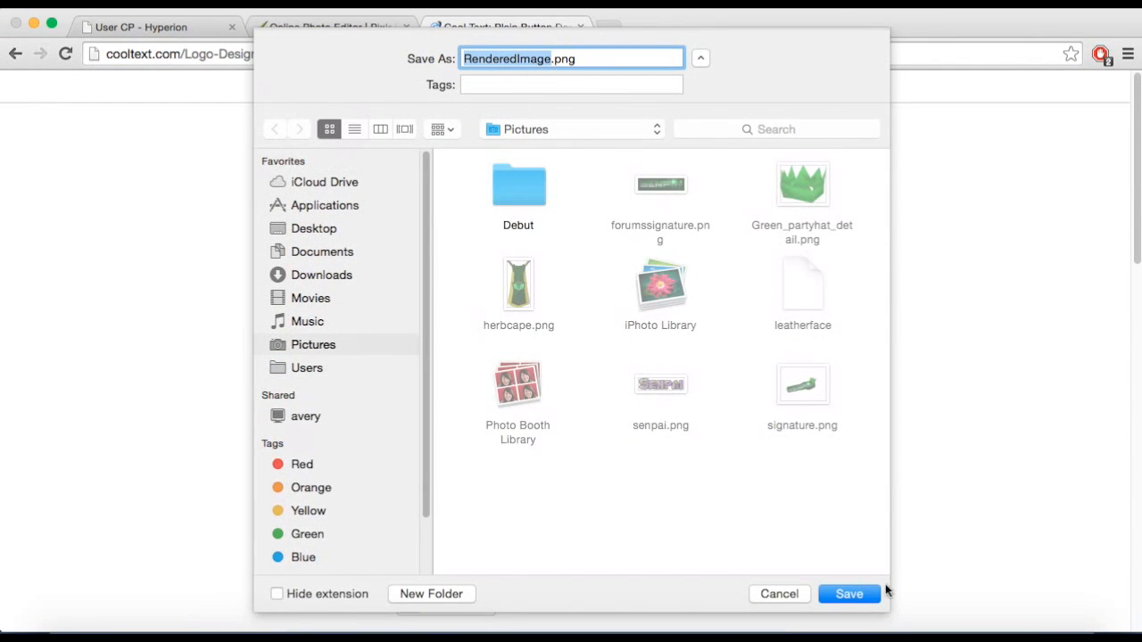
click(849, 595)
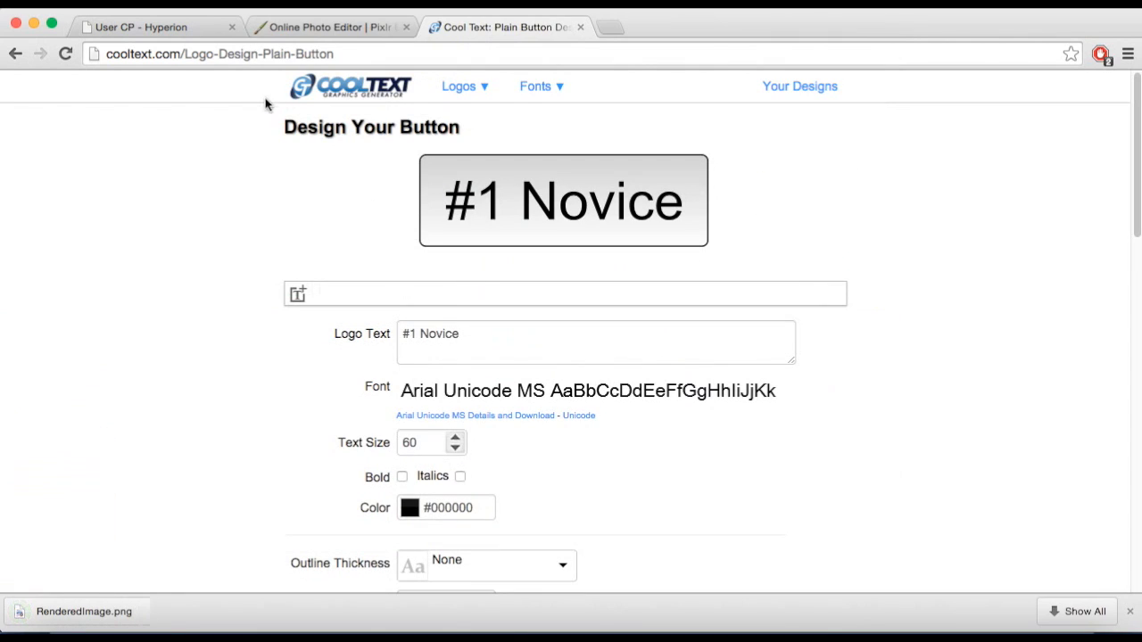
Switch to the Pixlr tab and add RenderedImage.png from the Pictures folder as a new image layer.
click(311, 27)
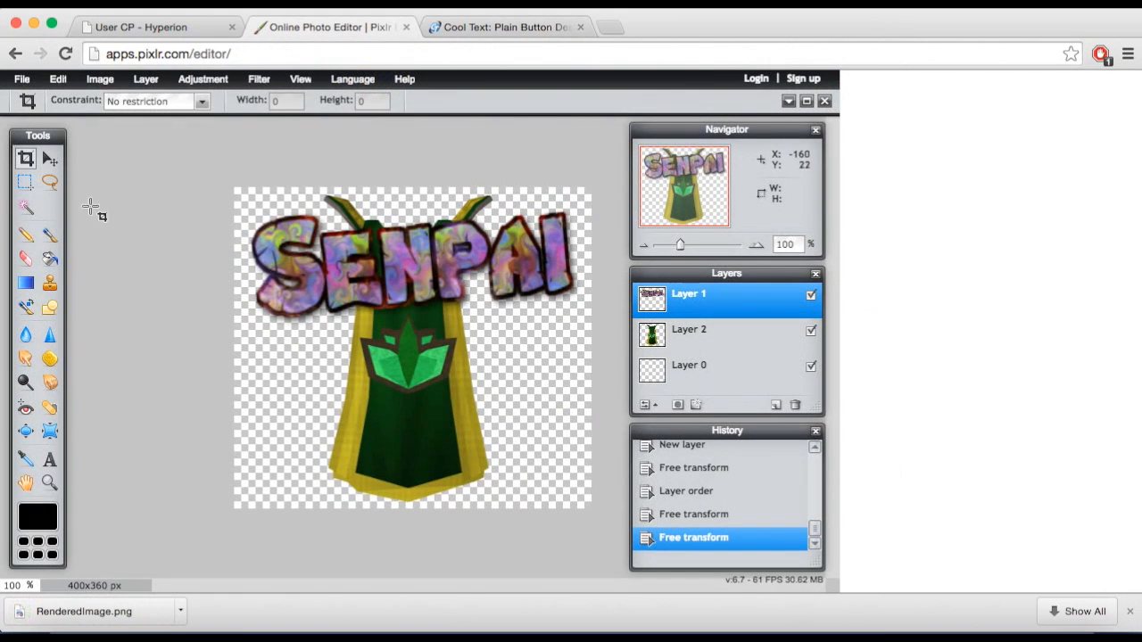
click(145, 79)
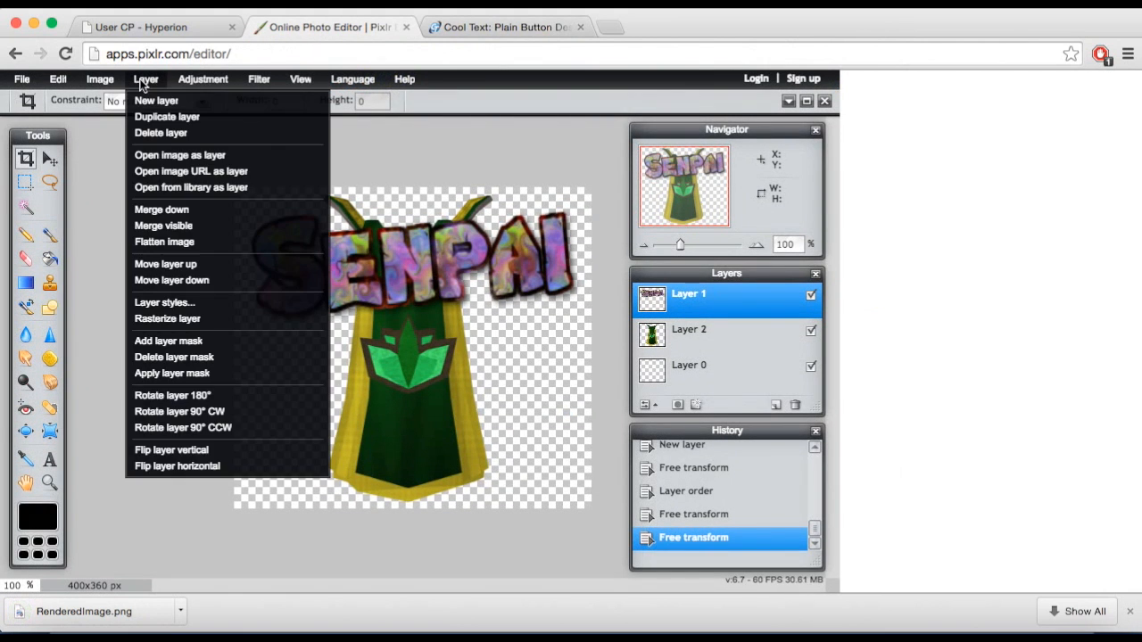
click(175, 157)
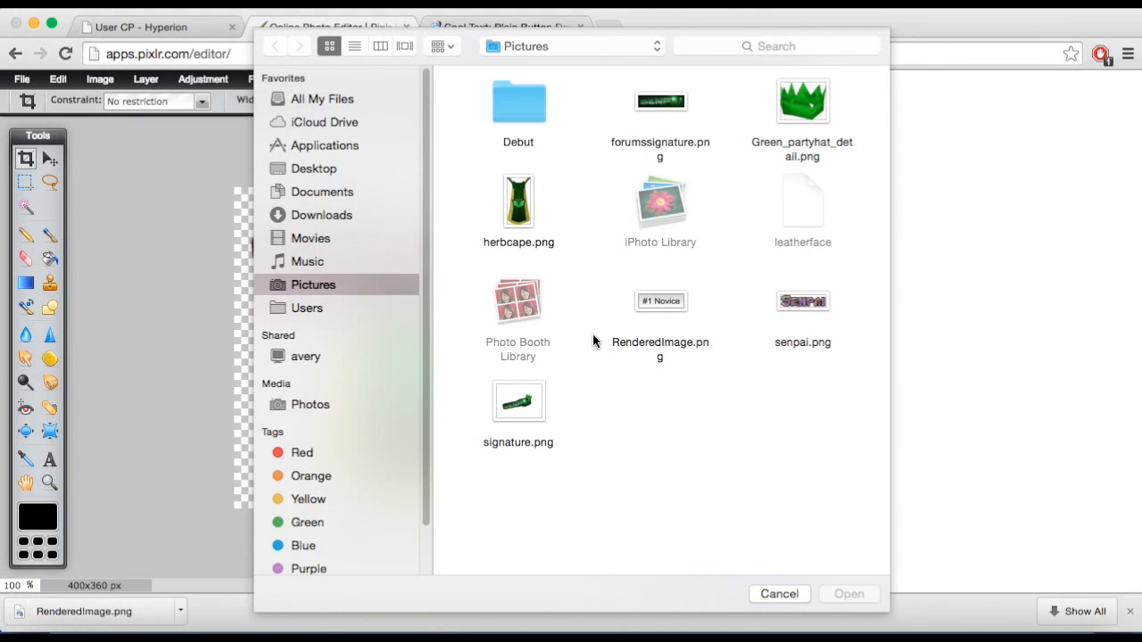
double_click(675, 312)
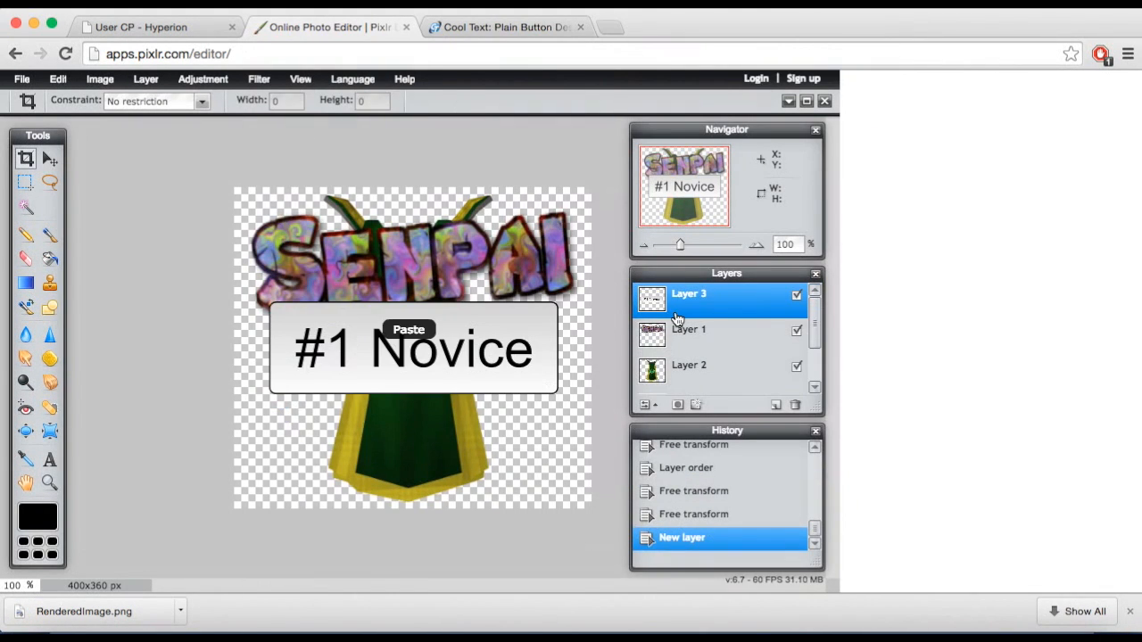
Free transform the "#1 Novice" layer, moving it over the lower cape, shrinking it and tilting it clockwise, and apply the changes.
click(58, 79)
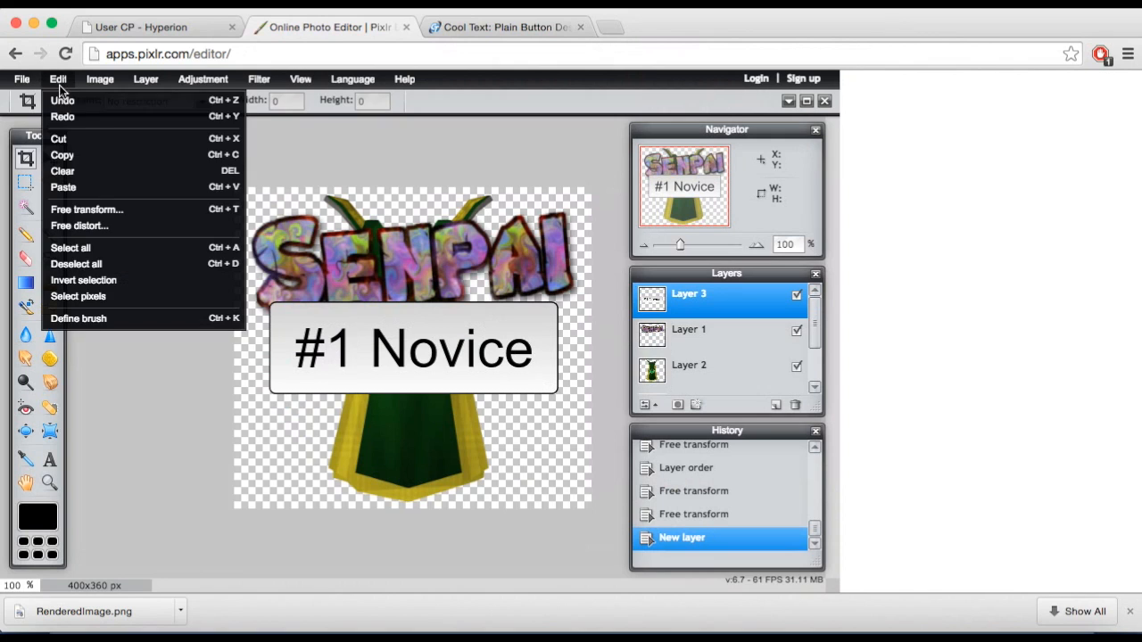
click(86, 209)
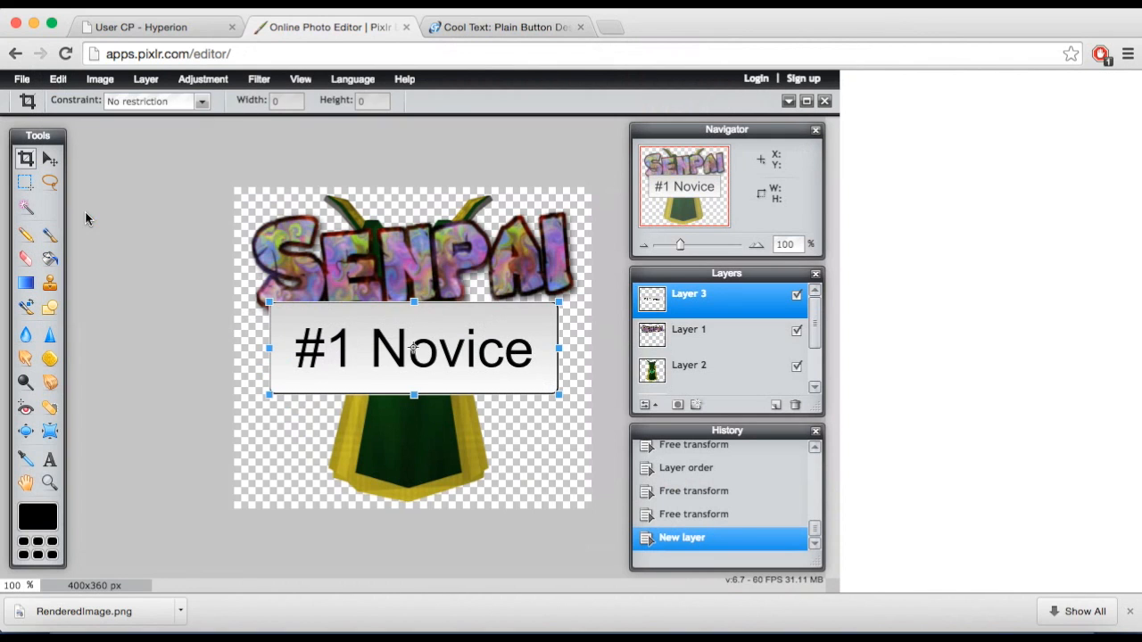
drag(321, 363, 327, 458)
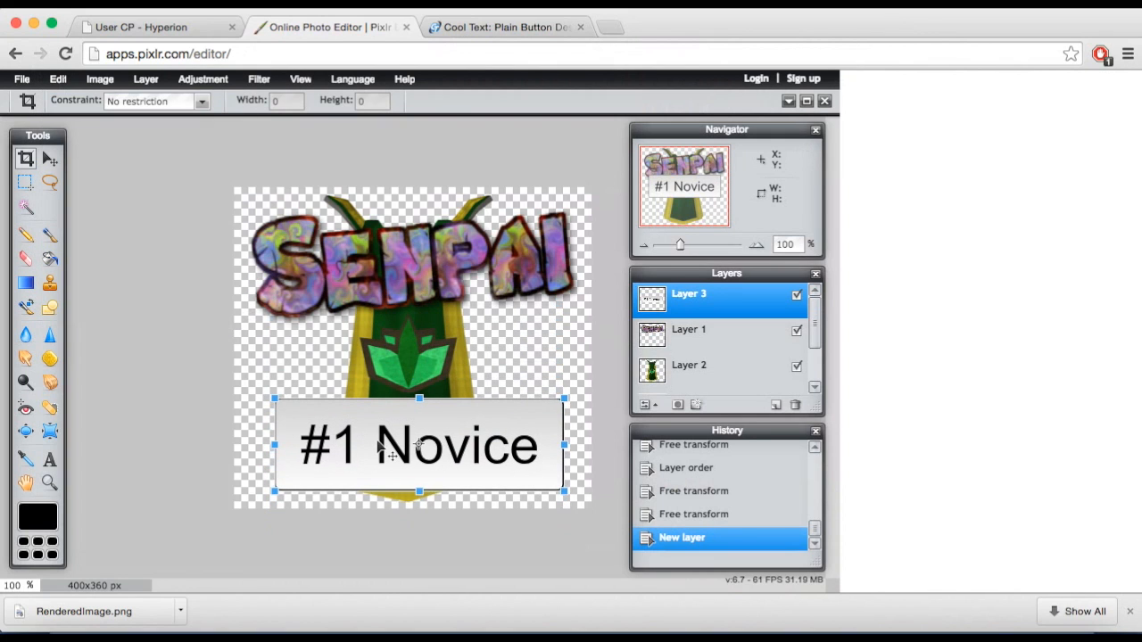
drag(379, 446, 370, 448)
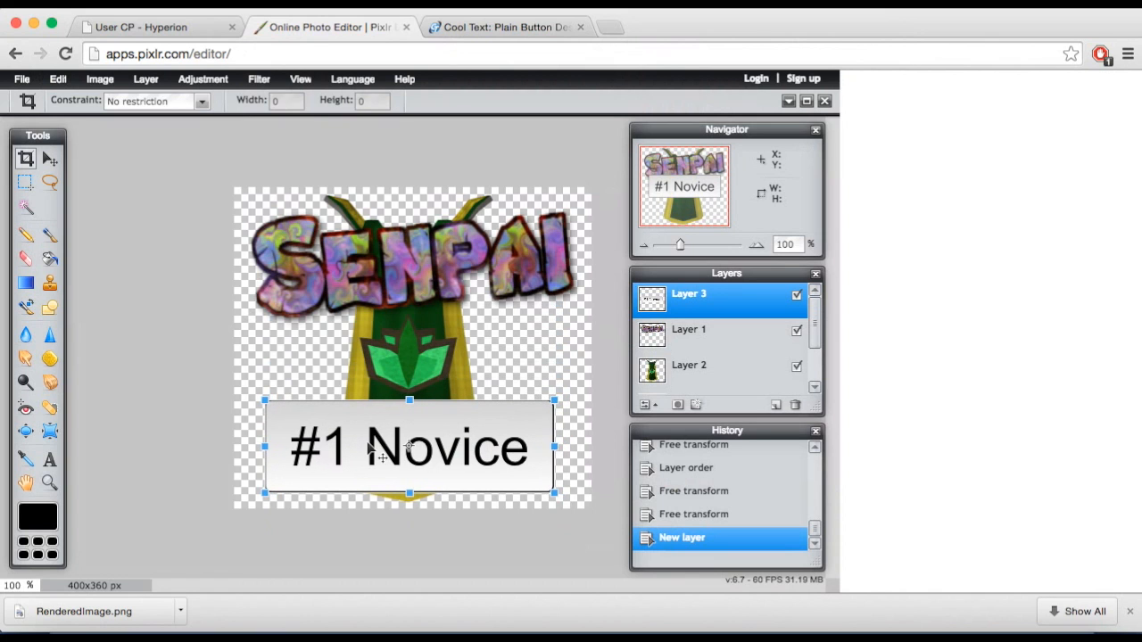
drag(555, 400, 586, 401)
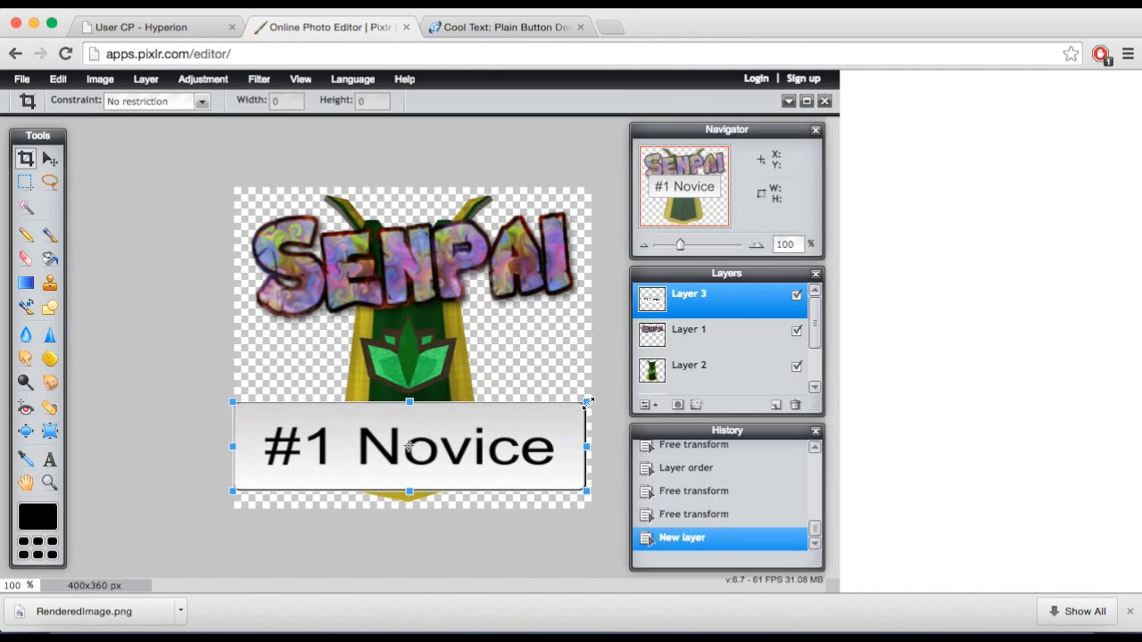
drag(584, 488, 537, 473)
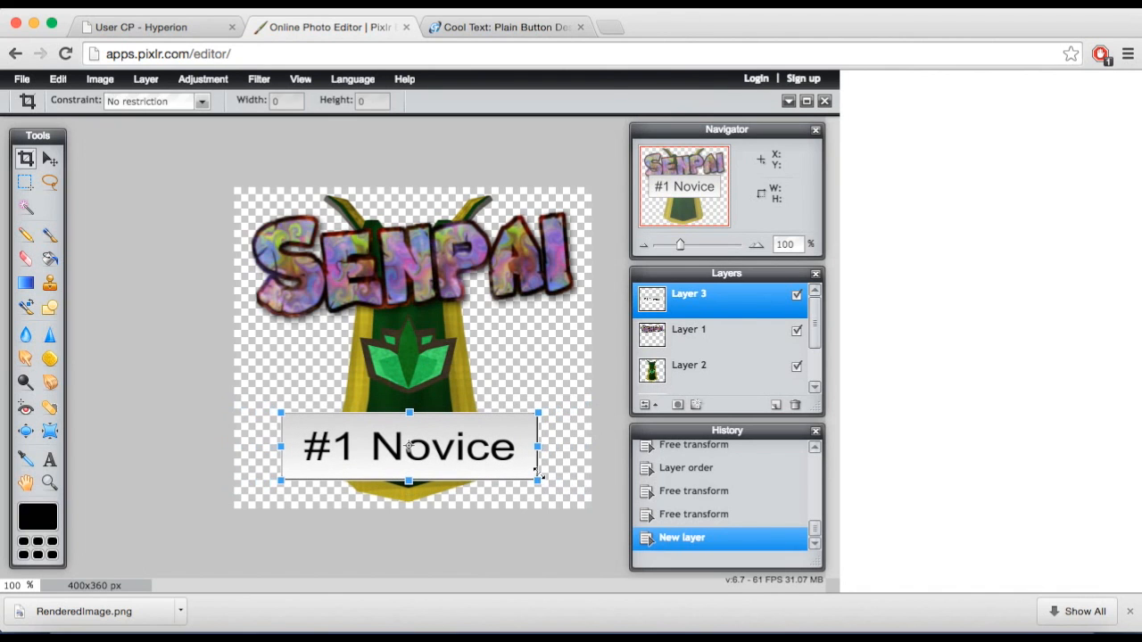
drag(524, 407, 464, 457)
click(563, 454)
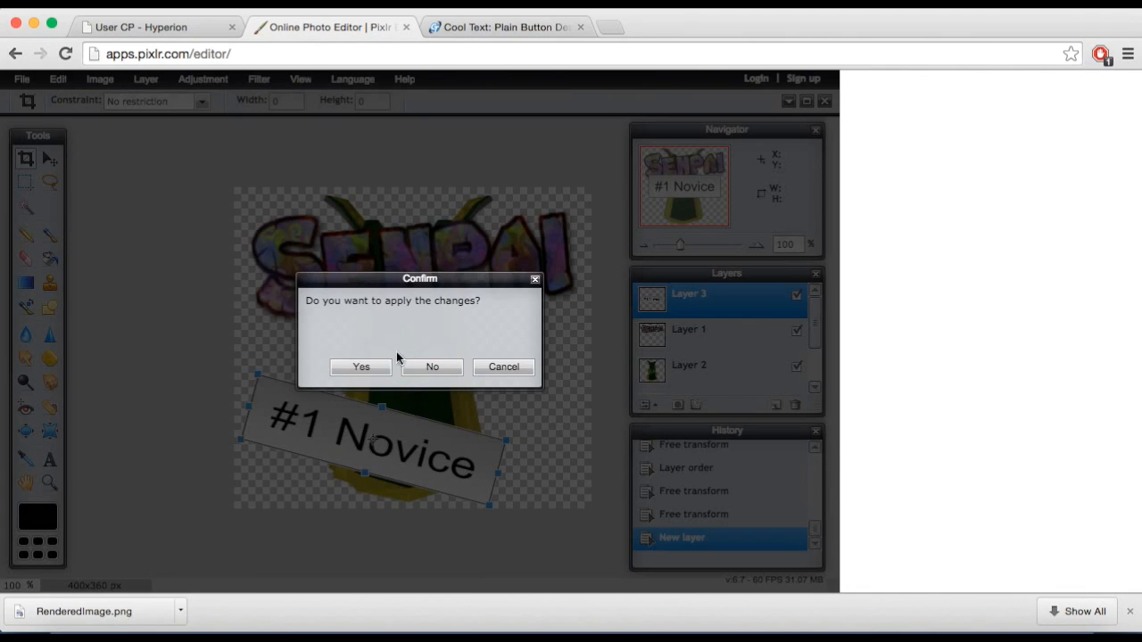
click(361, 367)
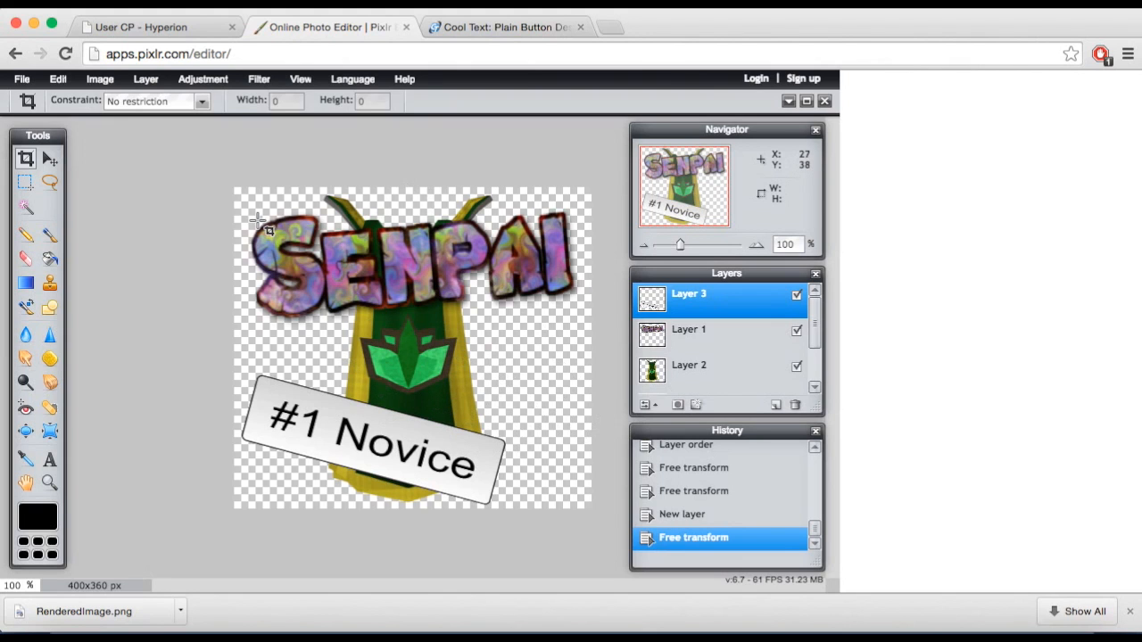
click(58, 79)
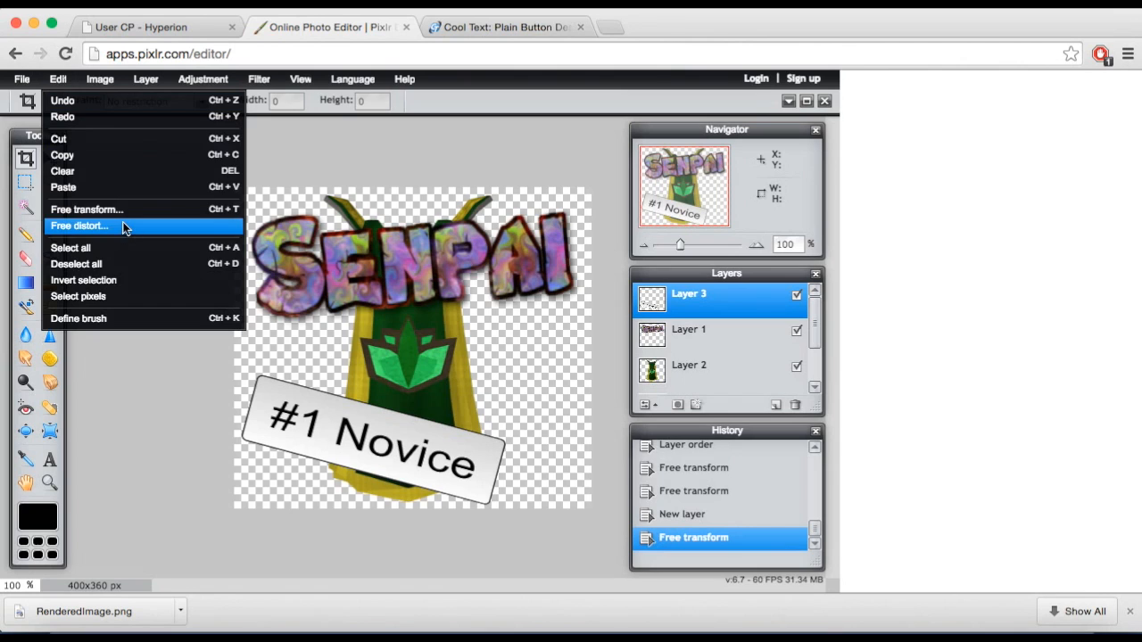
Save the composition to the computer as forumssig in PNG (Transparent, full quality) format.
click(22, 80)
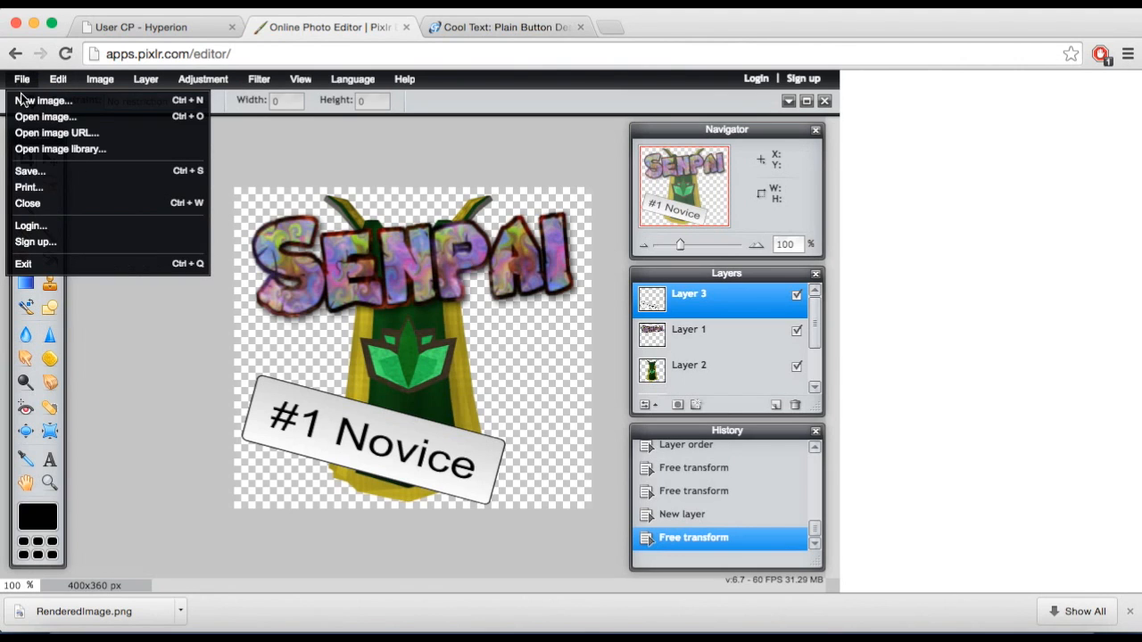
click(53, 171)
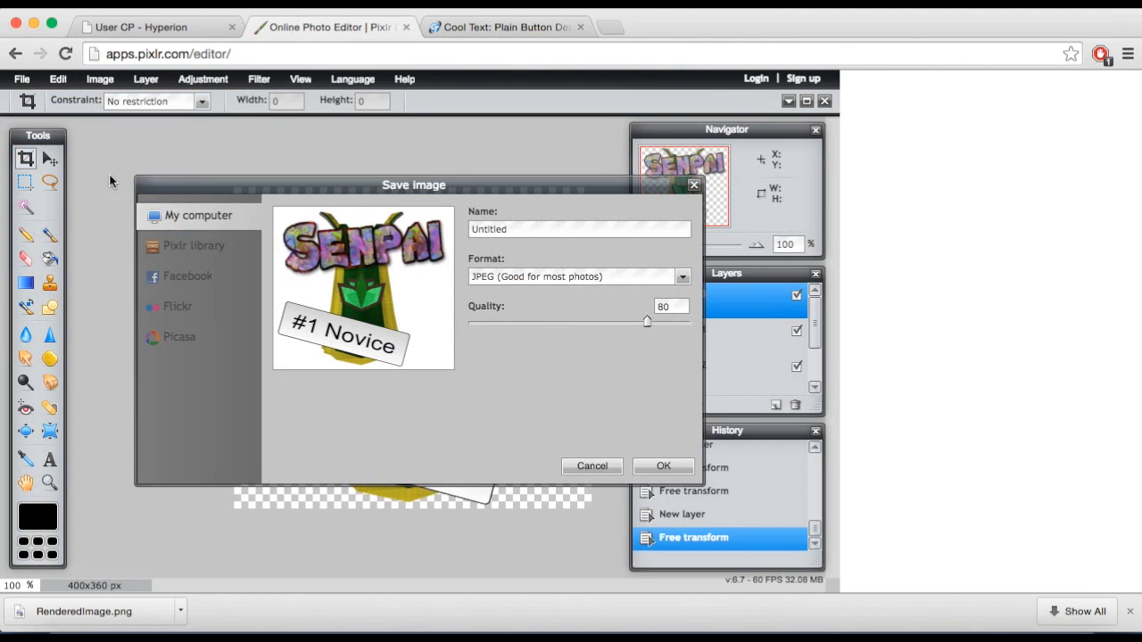
double_click(542, 227)
text(fo)
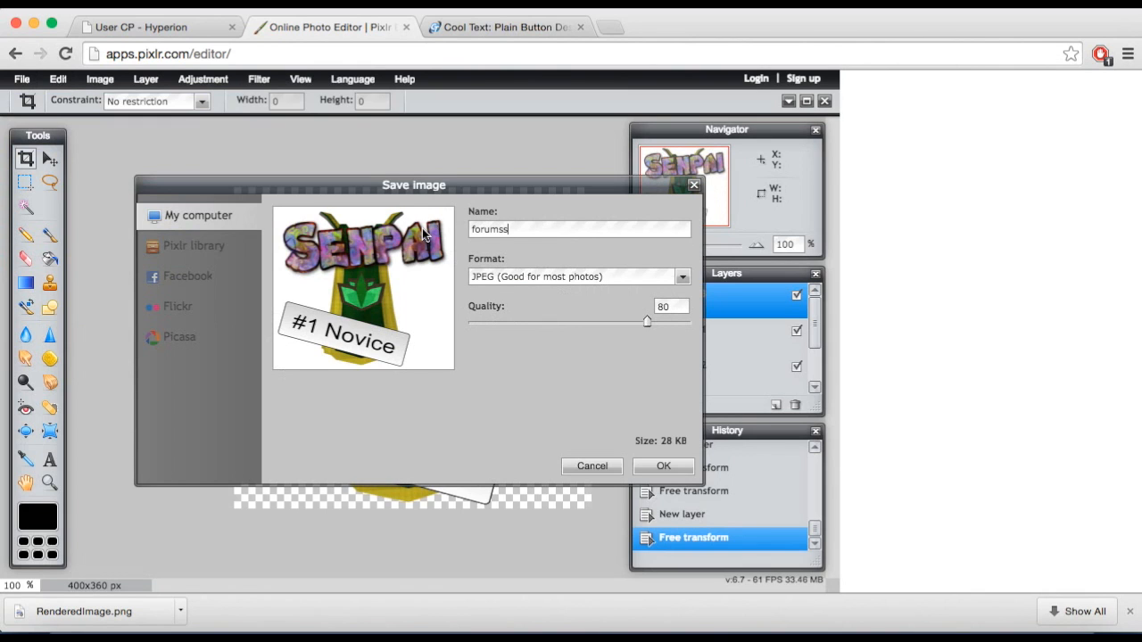
click(682, 276)
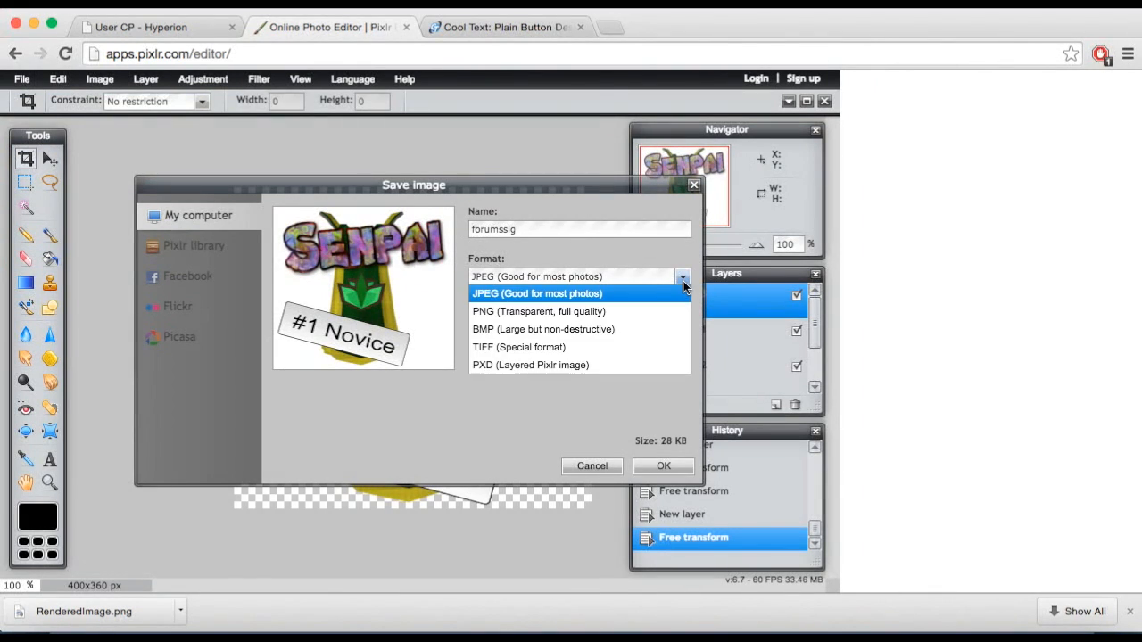
click(618, 313)
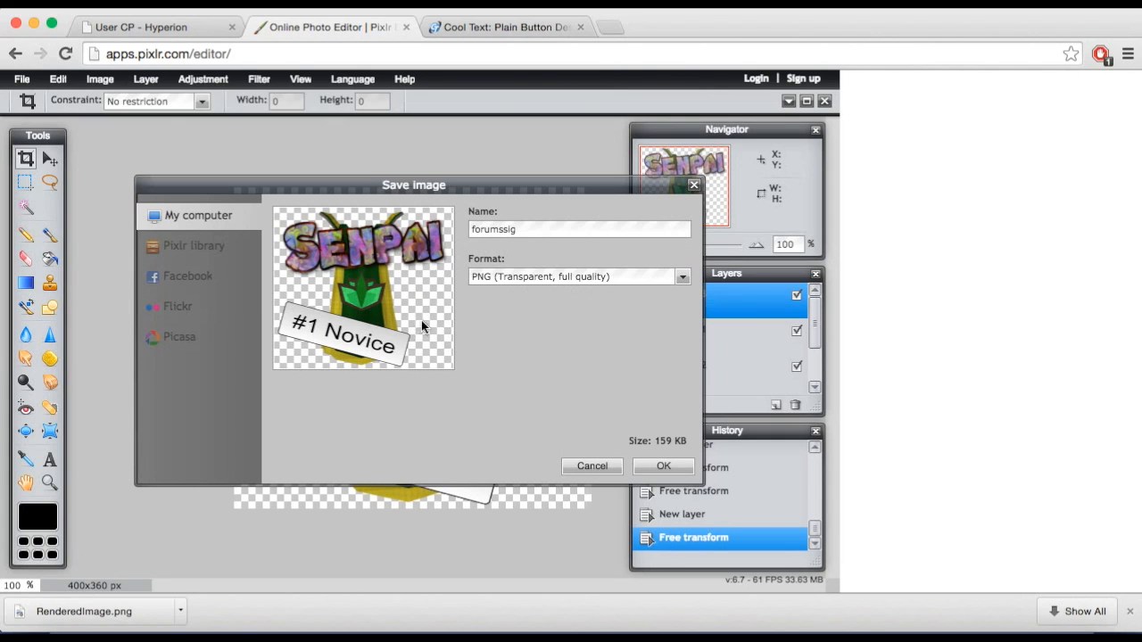
click(676, 470)
click(848, 603)
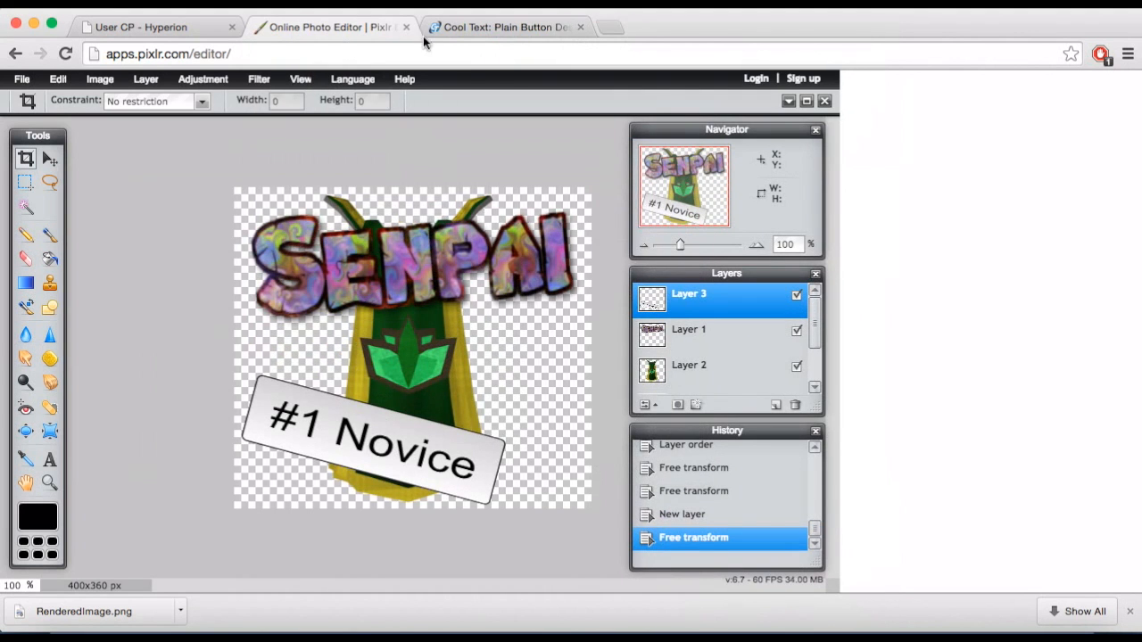
Close the Cool Text and Pixlr tabs and dismiss the downloads bar, returning to the Hyperion signature editor.
click(581, 27)
click(406, 27)
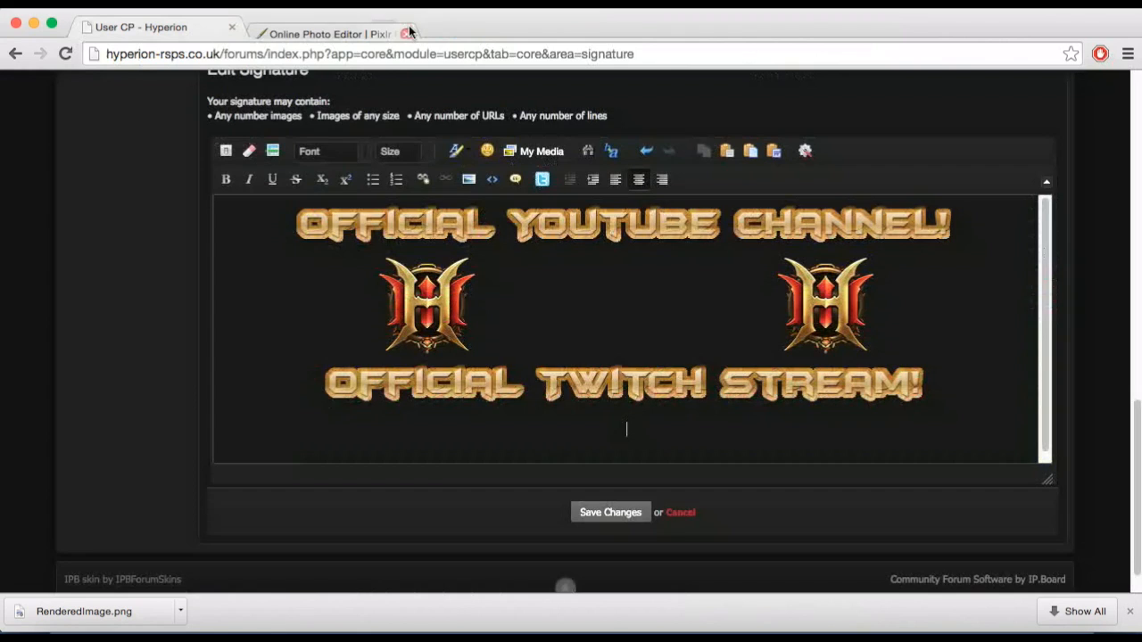
click(1130, 614)
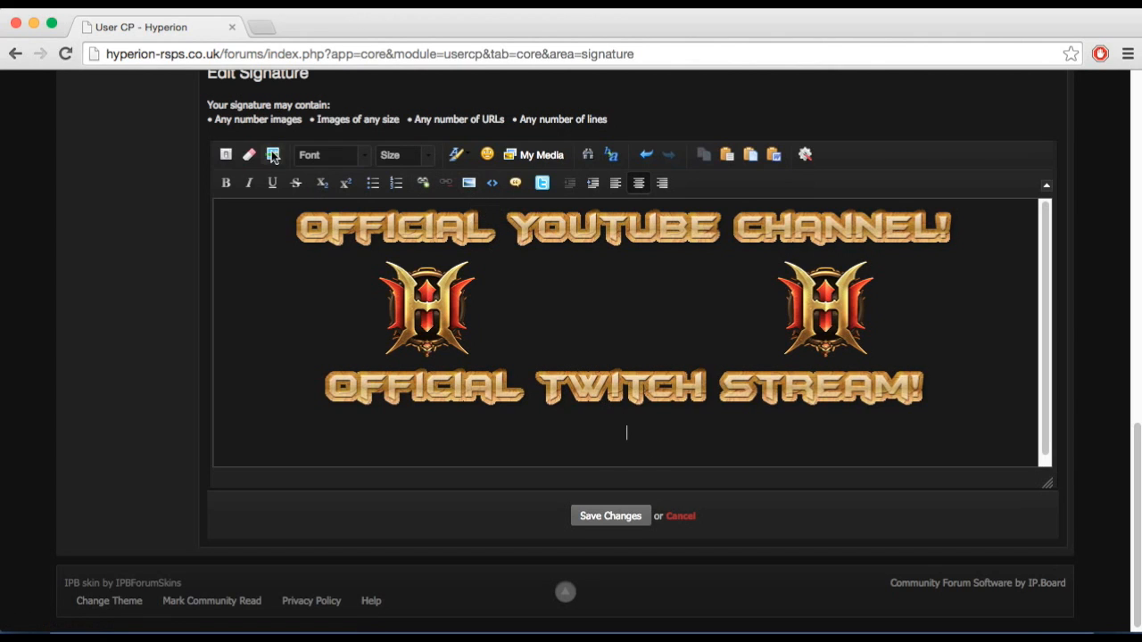
Open imgur.com in a new browser tab.
click(260, 28)
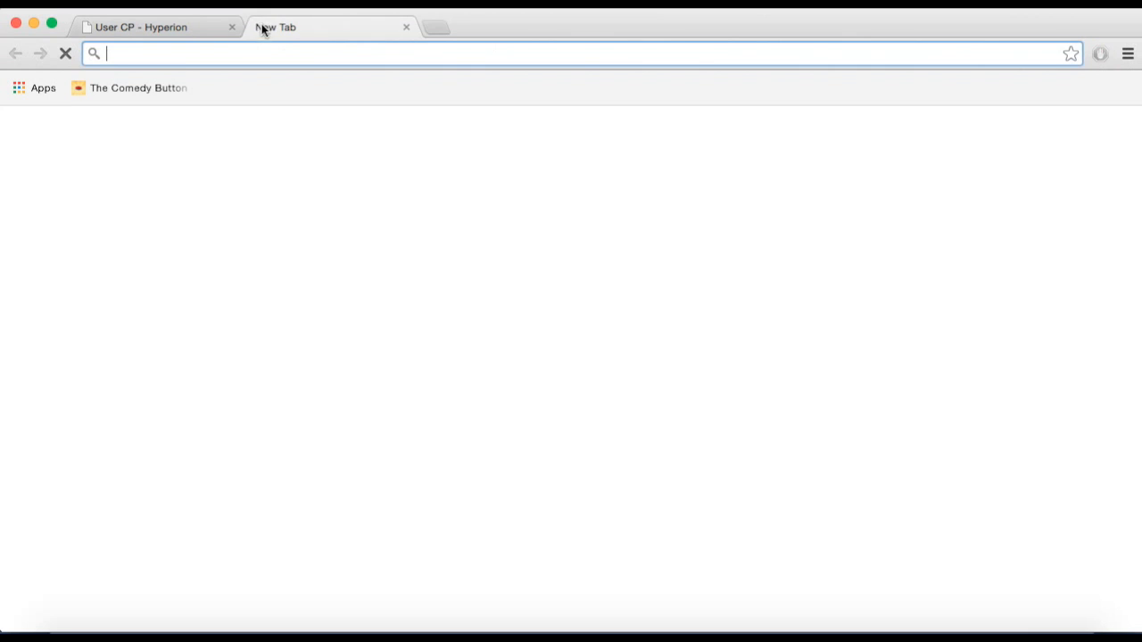
text(imgur.com)
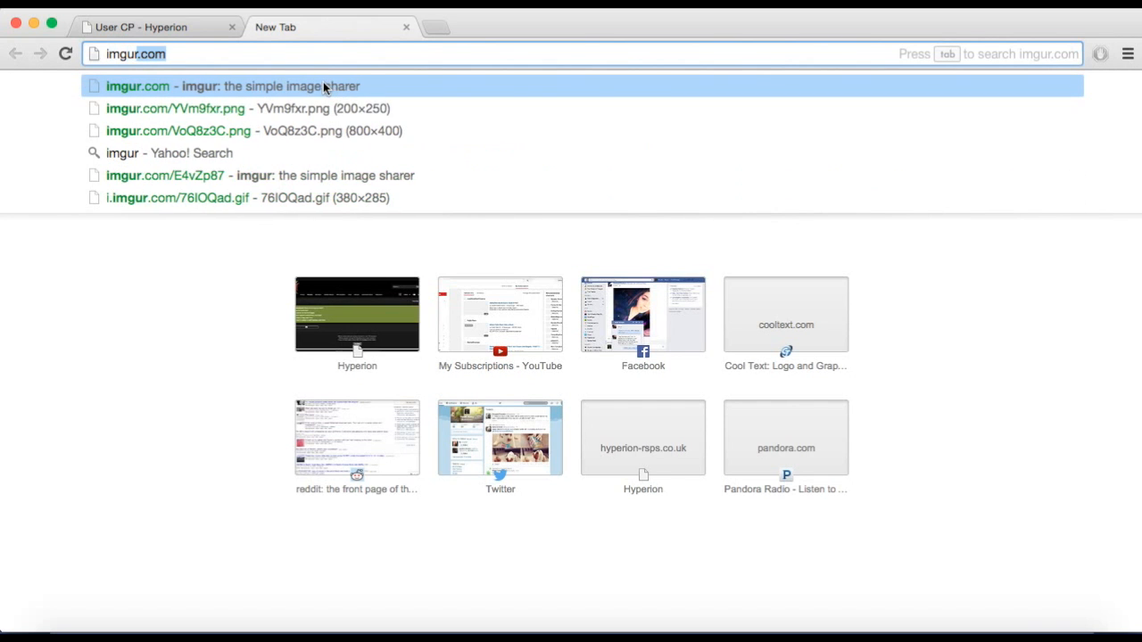
key(Return)
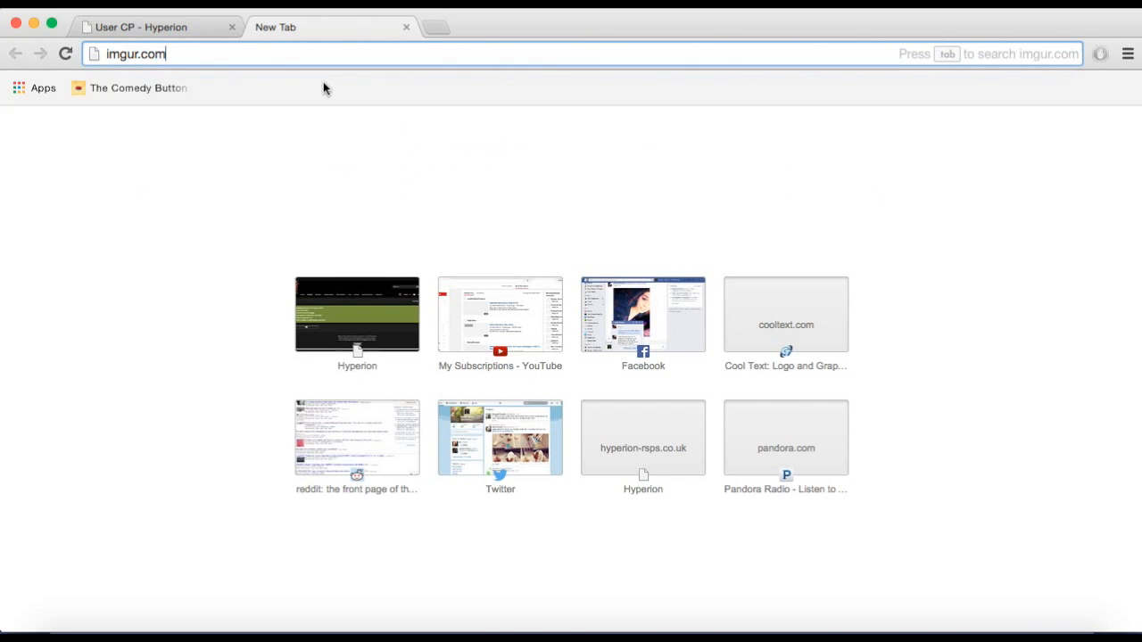
Upload forumssig.png from the Pictures folder to imgur.
click(309, 109)
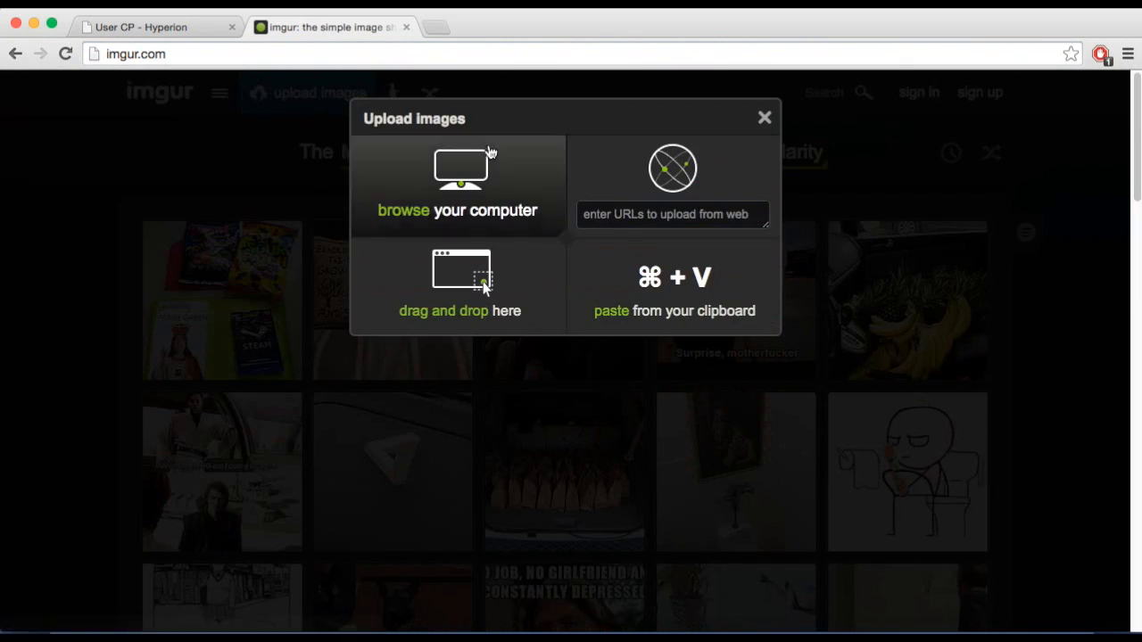
click(458, 185)
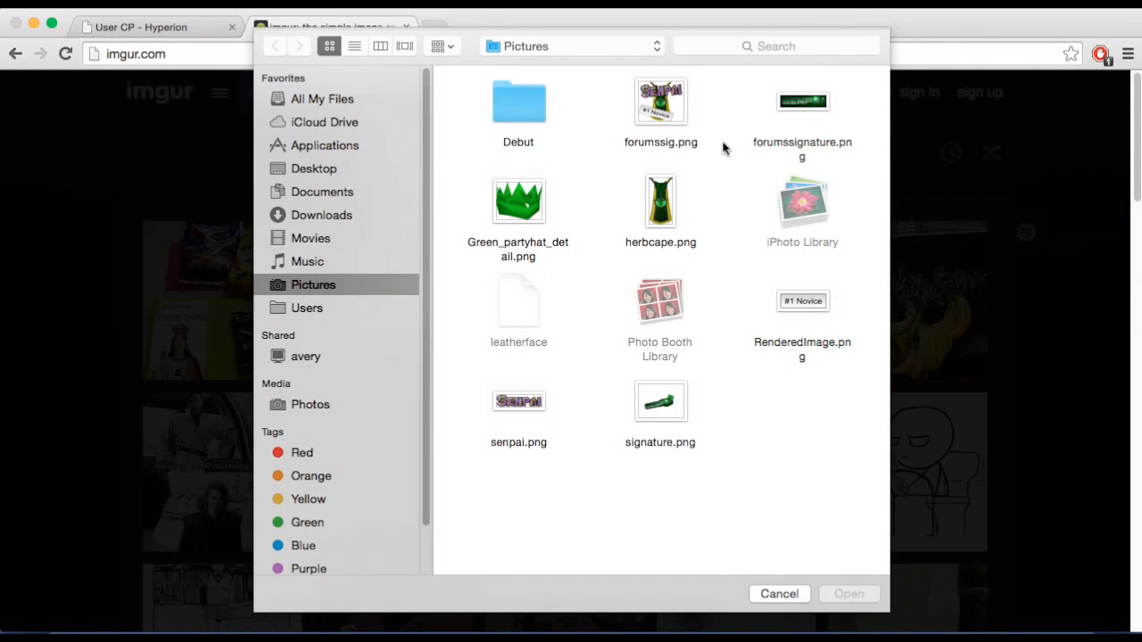
click(662, 109)
double_click(662, 108)
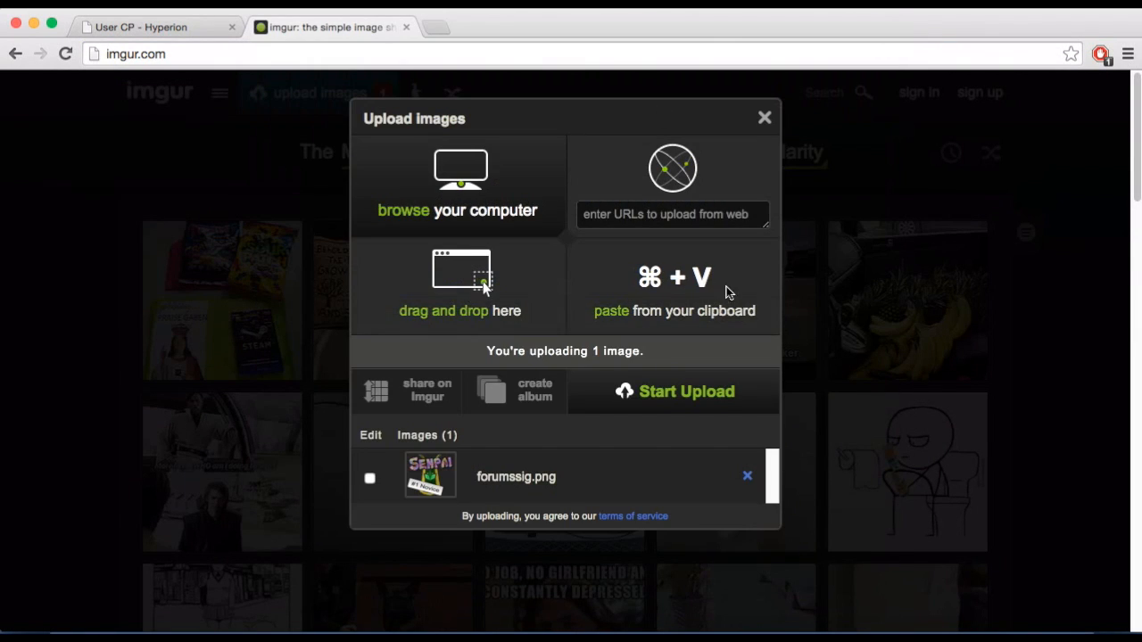
click(714, 405)
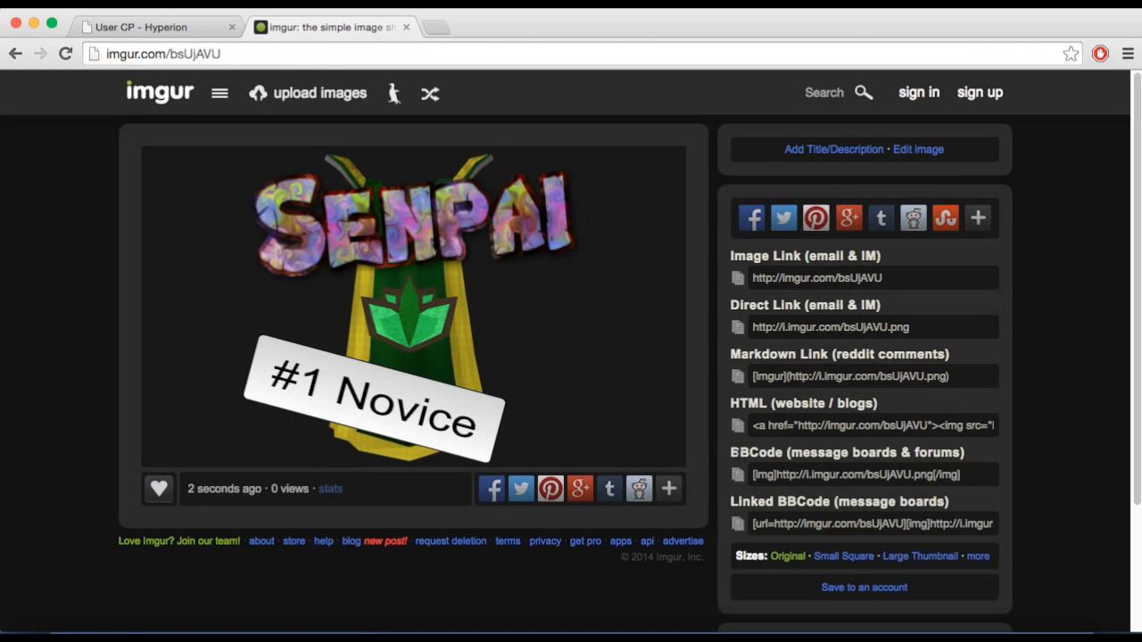
Copy the BBCode (message boards & forums) link of the uploaded signature image.
drag(727, 456, 788, 454)
click(758, 475)
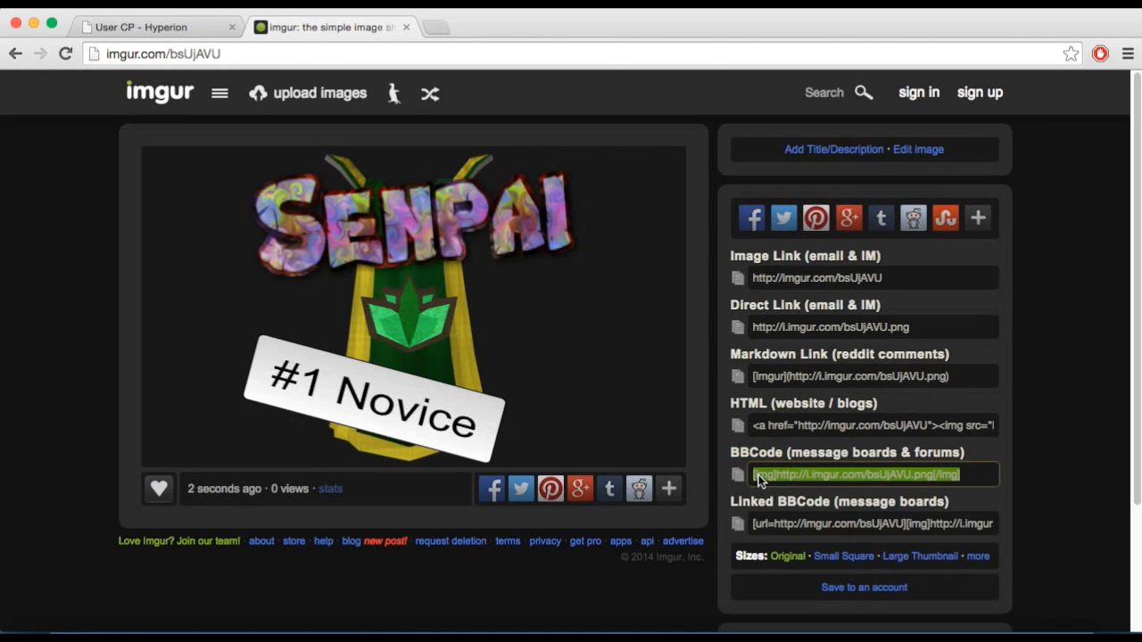
right_click(938, 476)
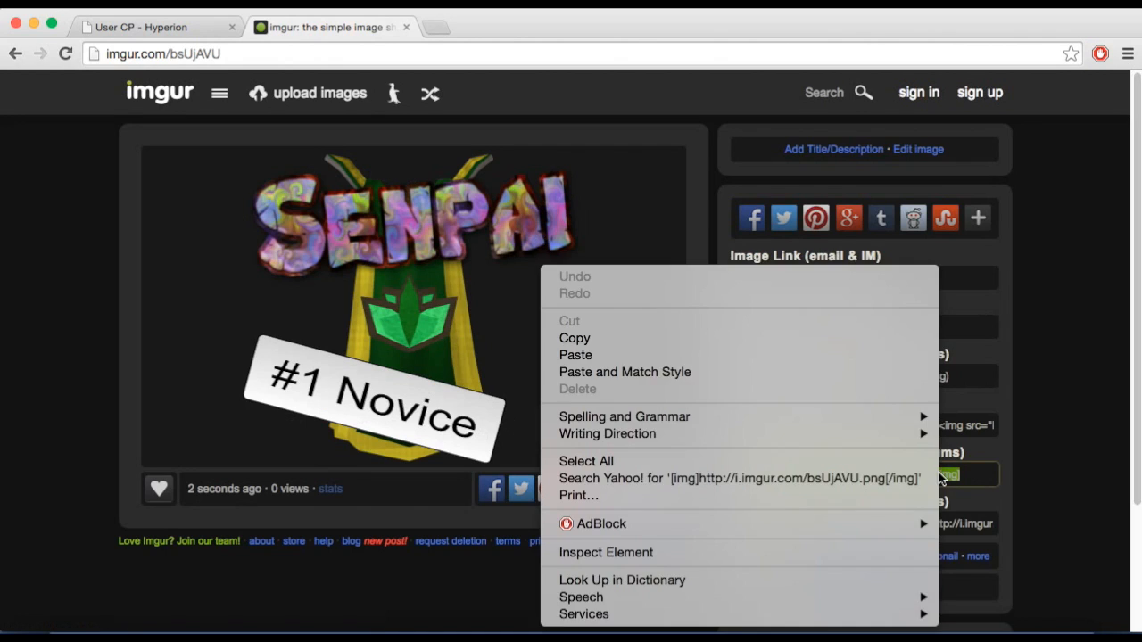
click(705, 344)
Paste the image BBCode below the Official Twitch Stream banner in the Hyperion signature, save the changes and check the signature preview.
click(187, 25)
click(567, 479)
key(super+v)
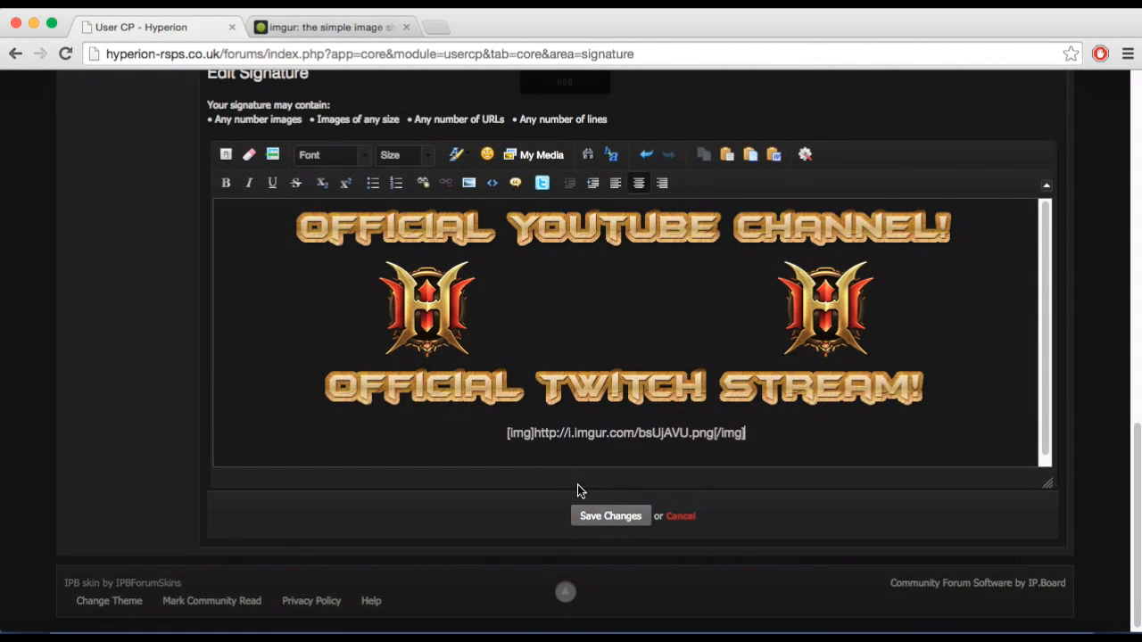
click(604, 523)
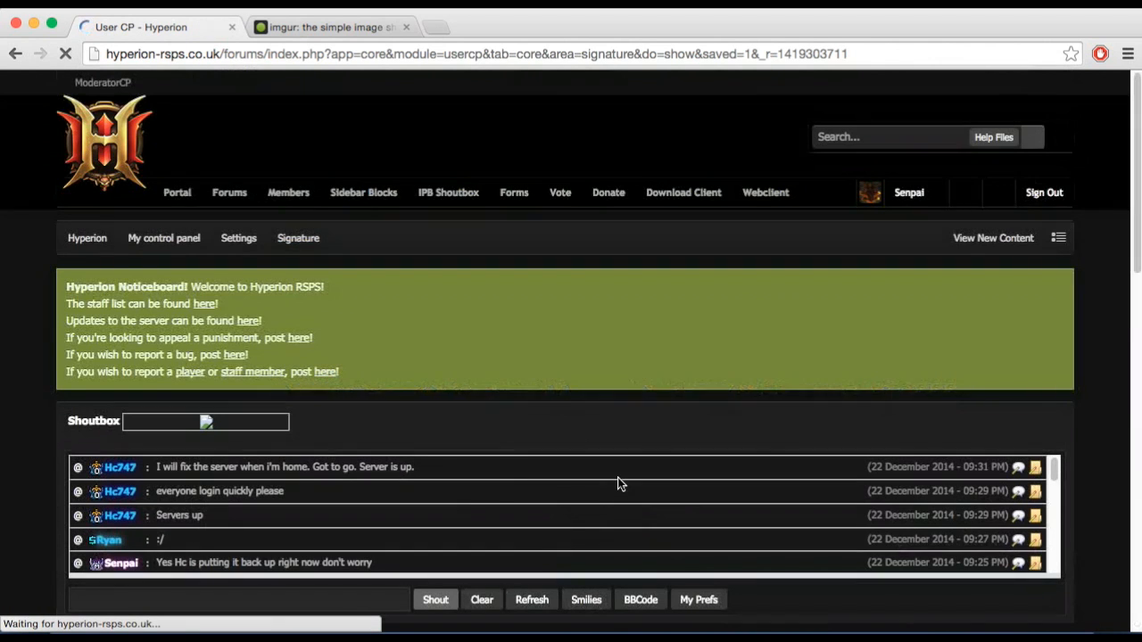
scroll(34, 436, down, 5)
scroll(34, 436, down, 5)
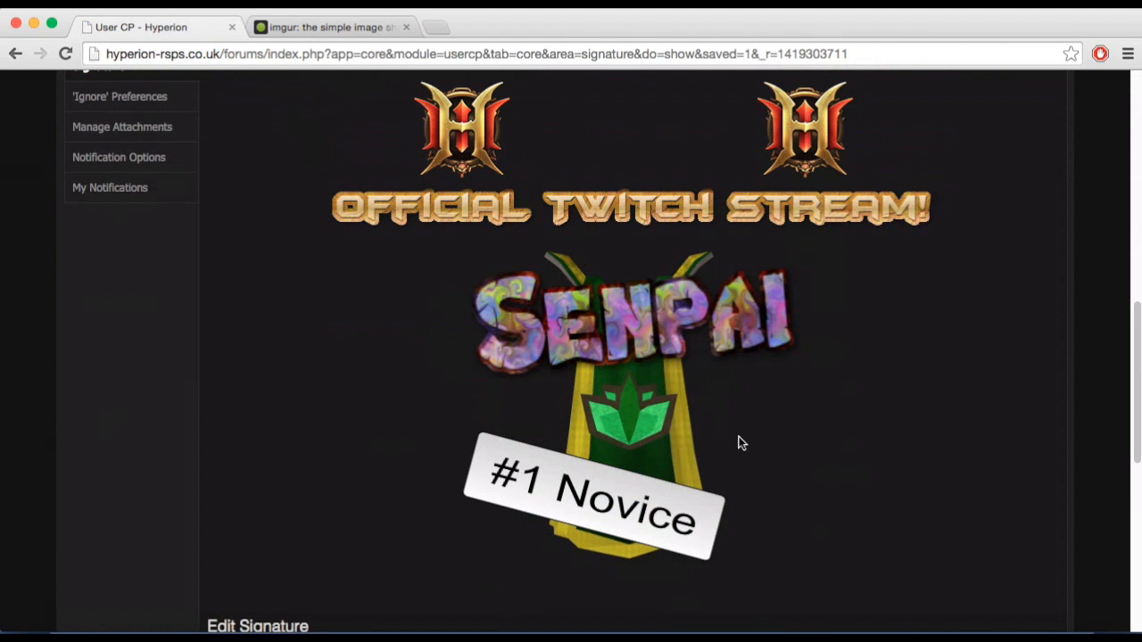
scroll(803, 466, down, 5)
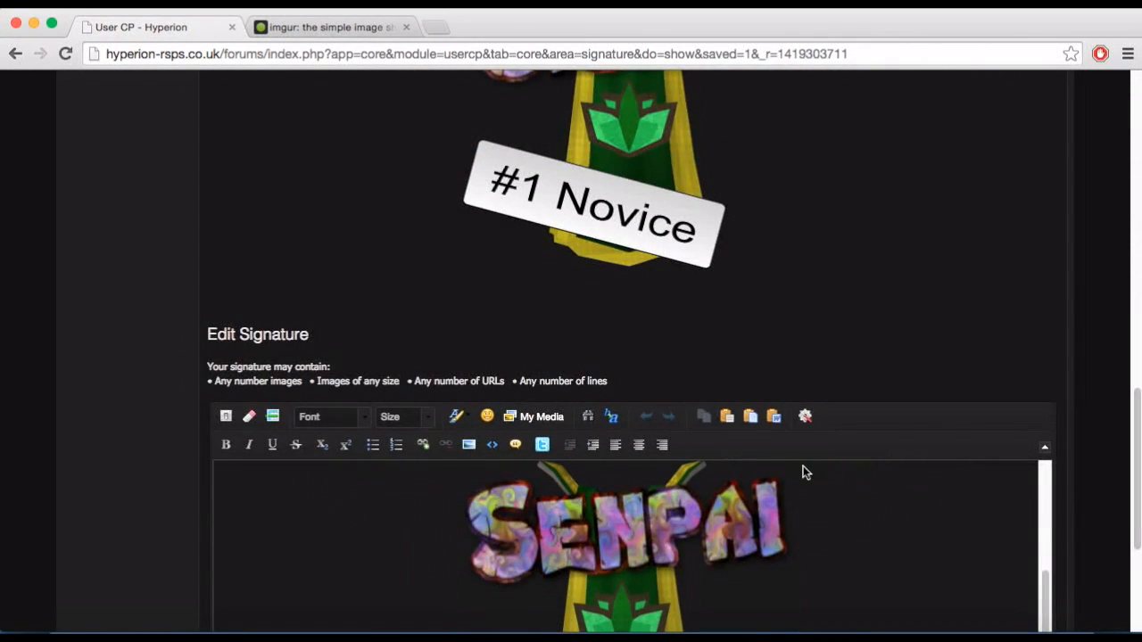
scroll(803, 464, up, 10)
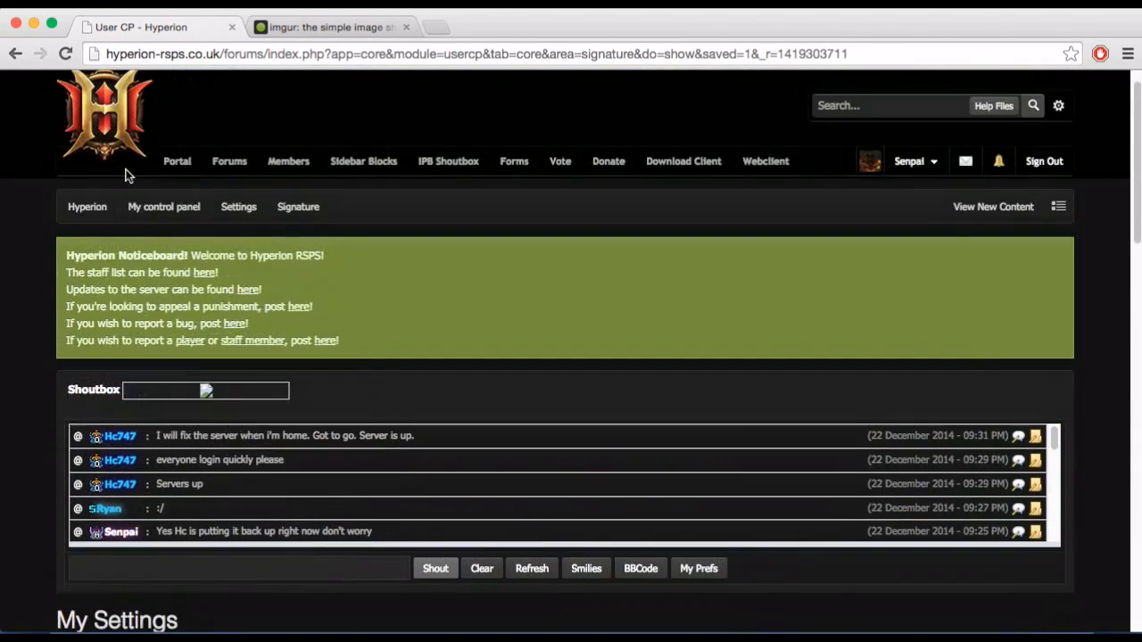
Go to the Hyperion forums index, close the imgur tab and browse the board list through the Community section.
click(225, 161)
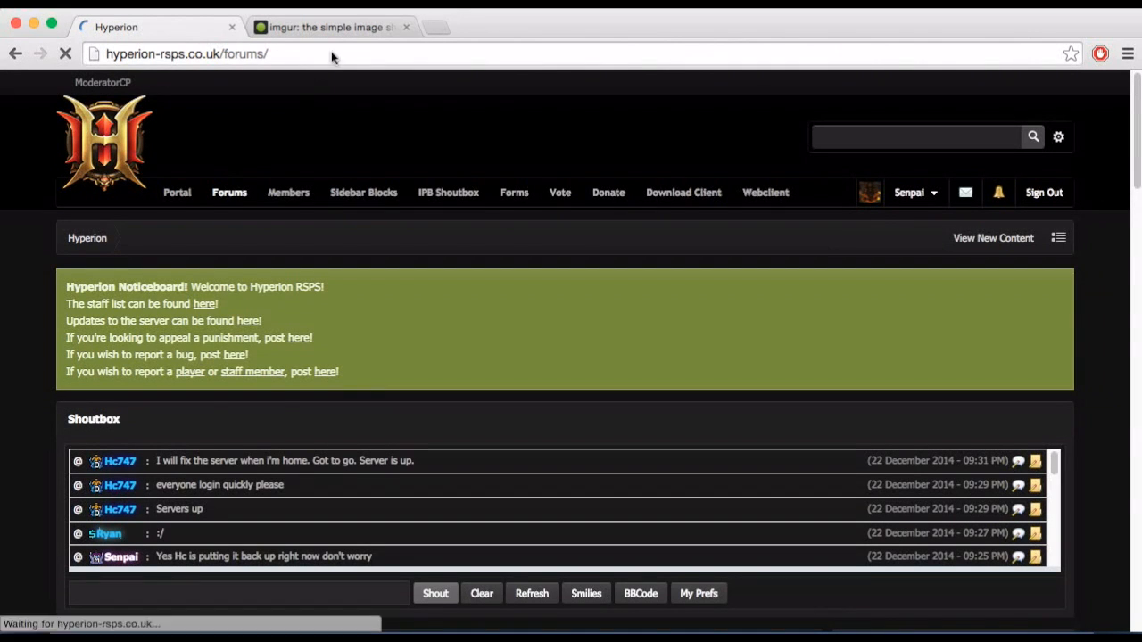
click(406, 27)
scroll(30, 212, down, 5)
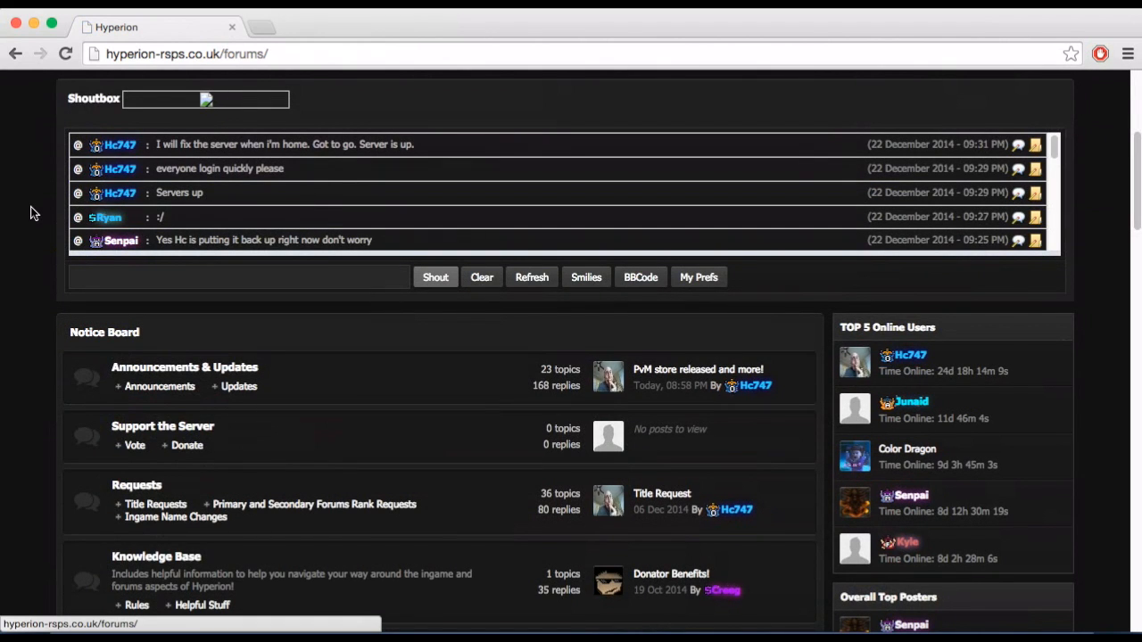
scroll(30, 212, down, 1)
scroll(30, 212, down, 8)
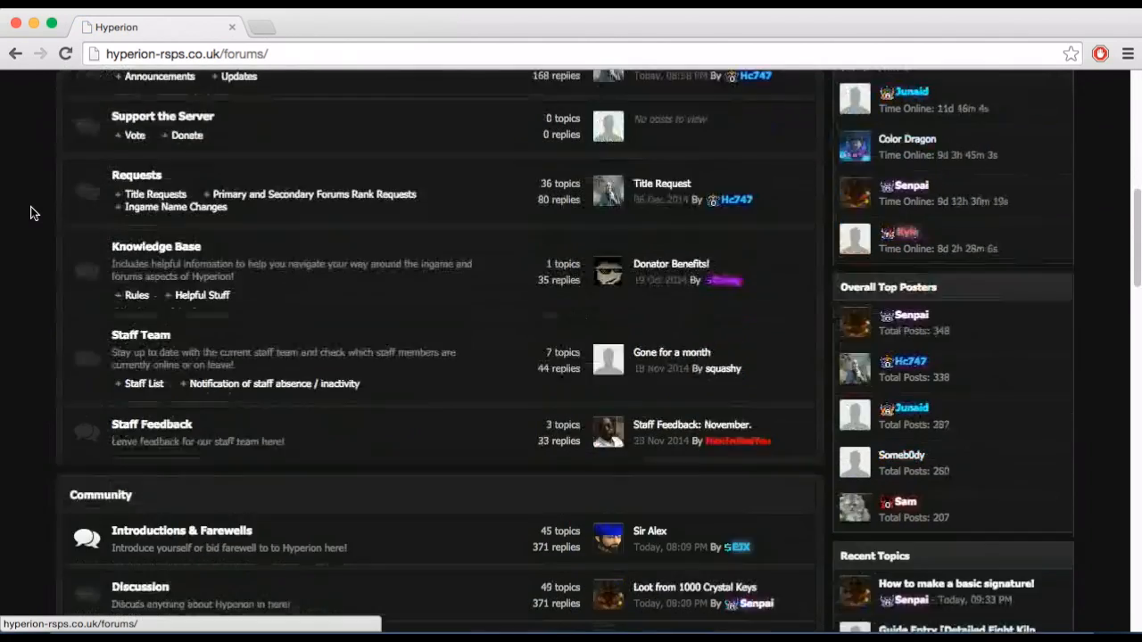
scroll(30, 212, down, 5)
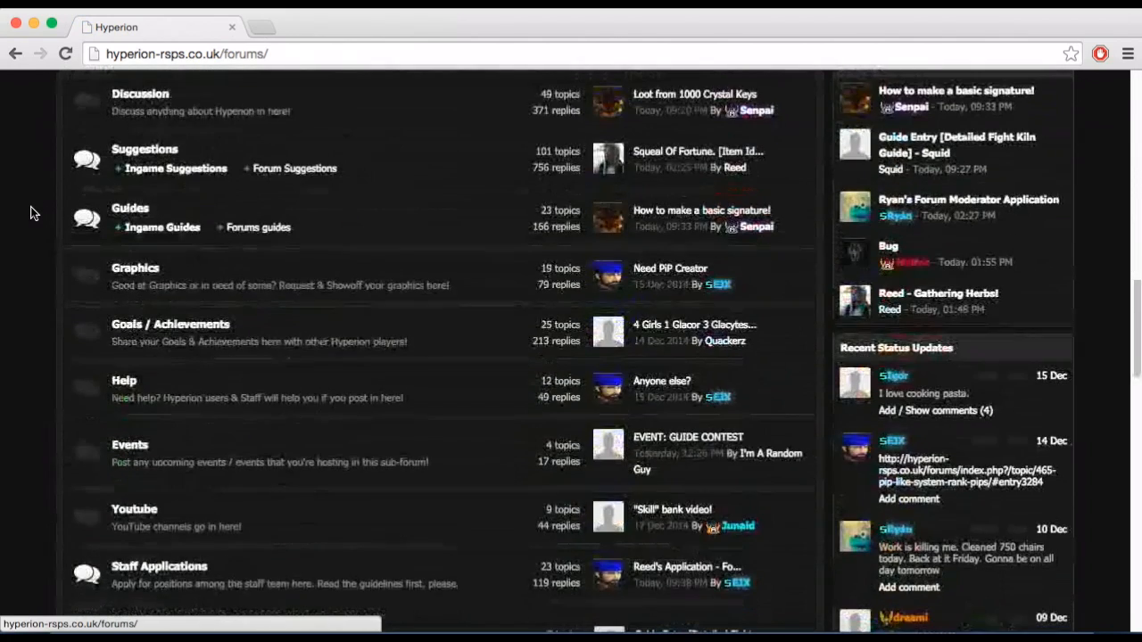